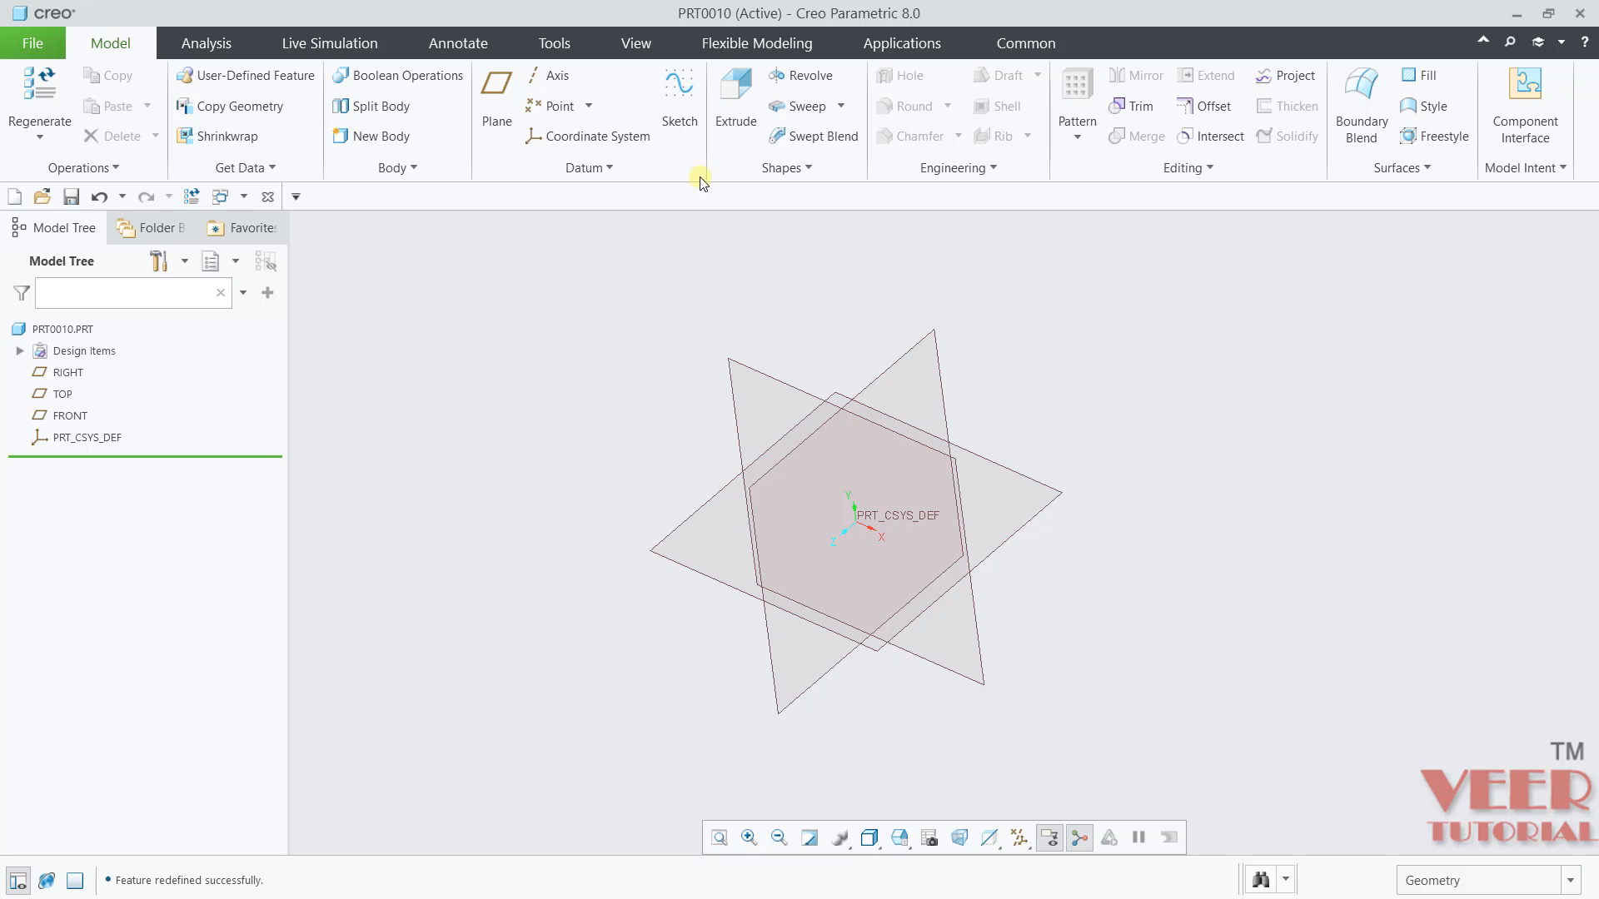
Start a sketch on the TOP datum plane and draw a vertical line downward from the origin along the vertical reference
left_click(688, 122)
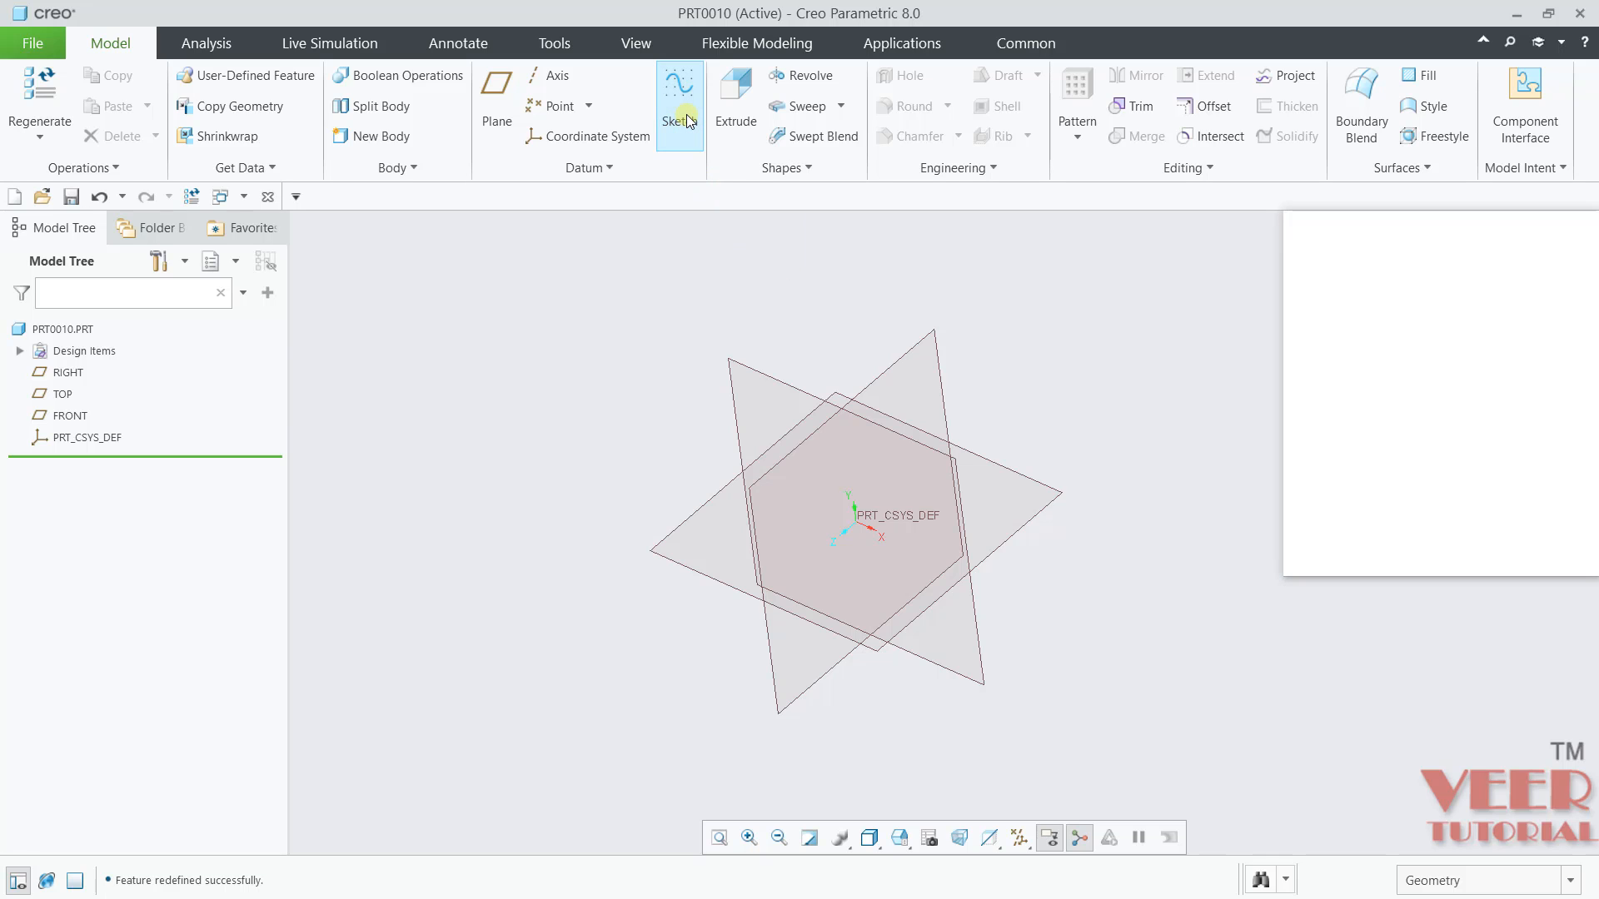
left_click(64, 394)
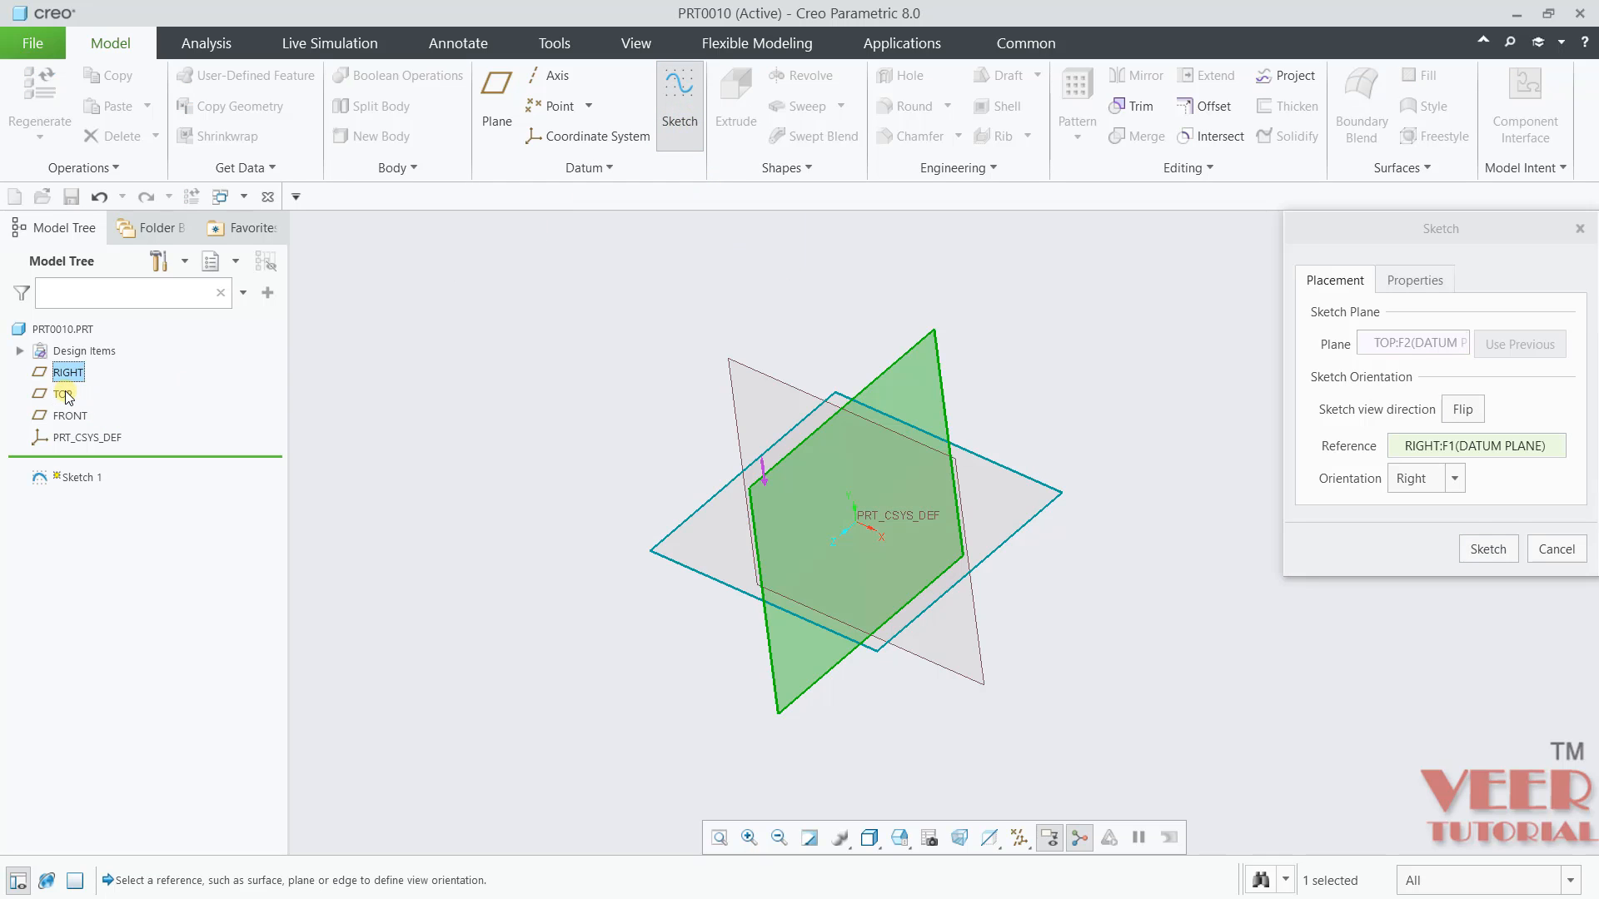
left_click(1488, 550)
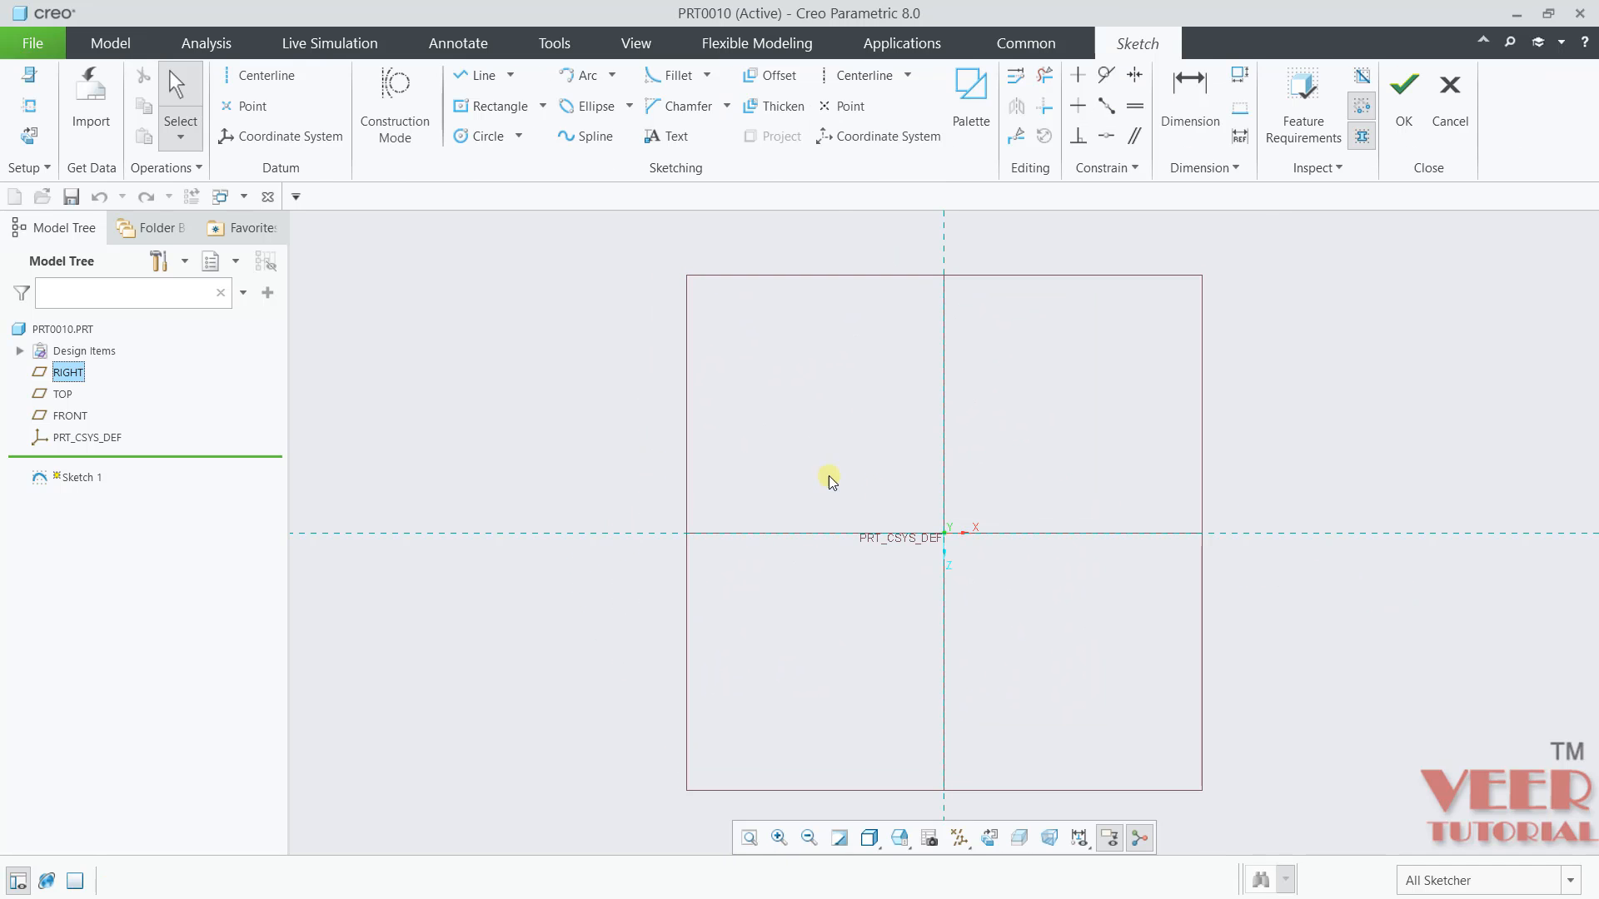
left_click(482, 76)
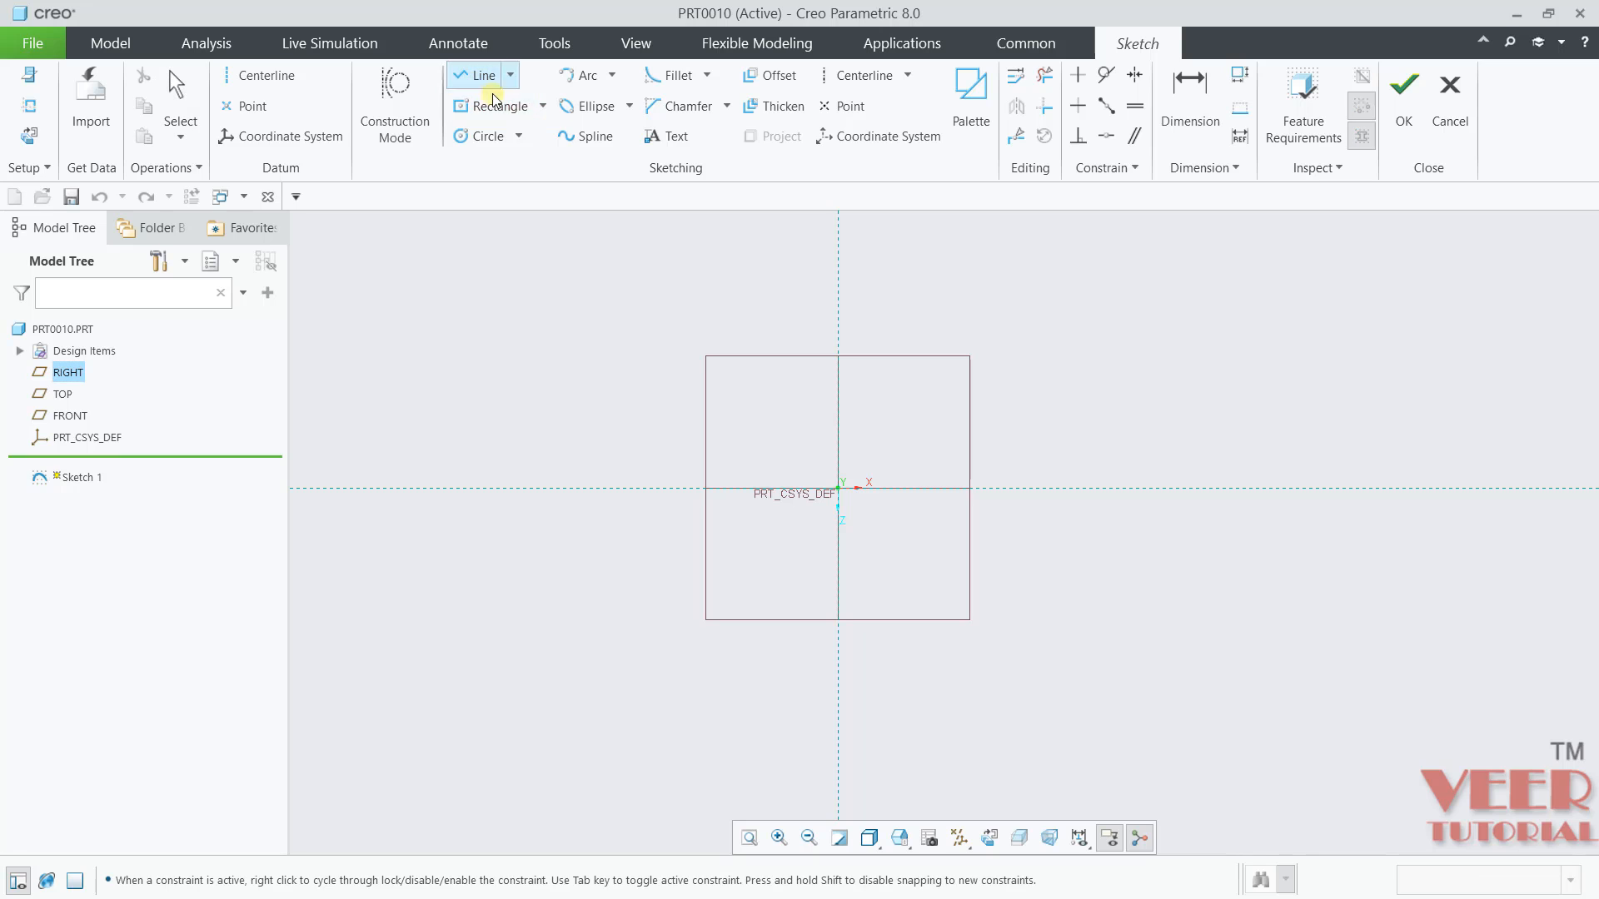
scroll(833, 500, "up", 3)
left_click(826, 486)
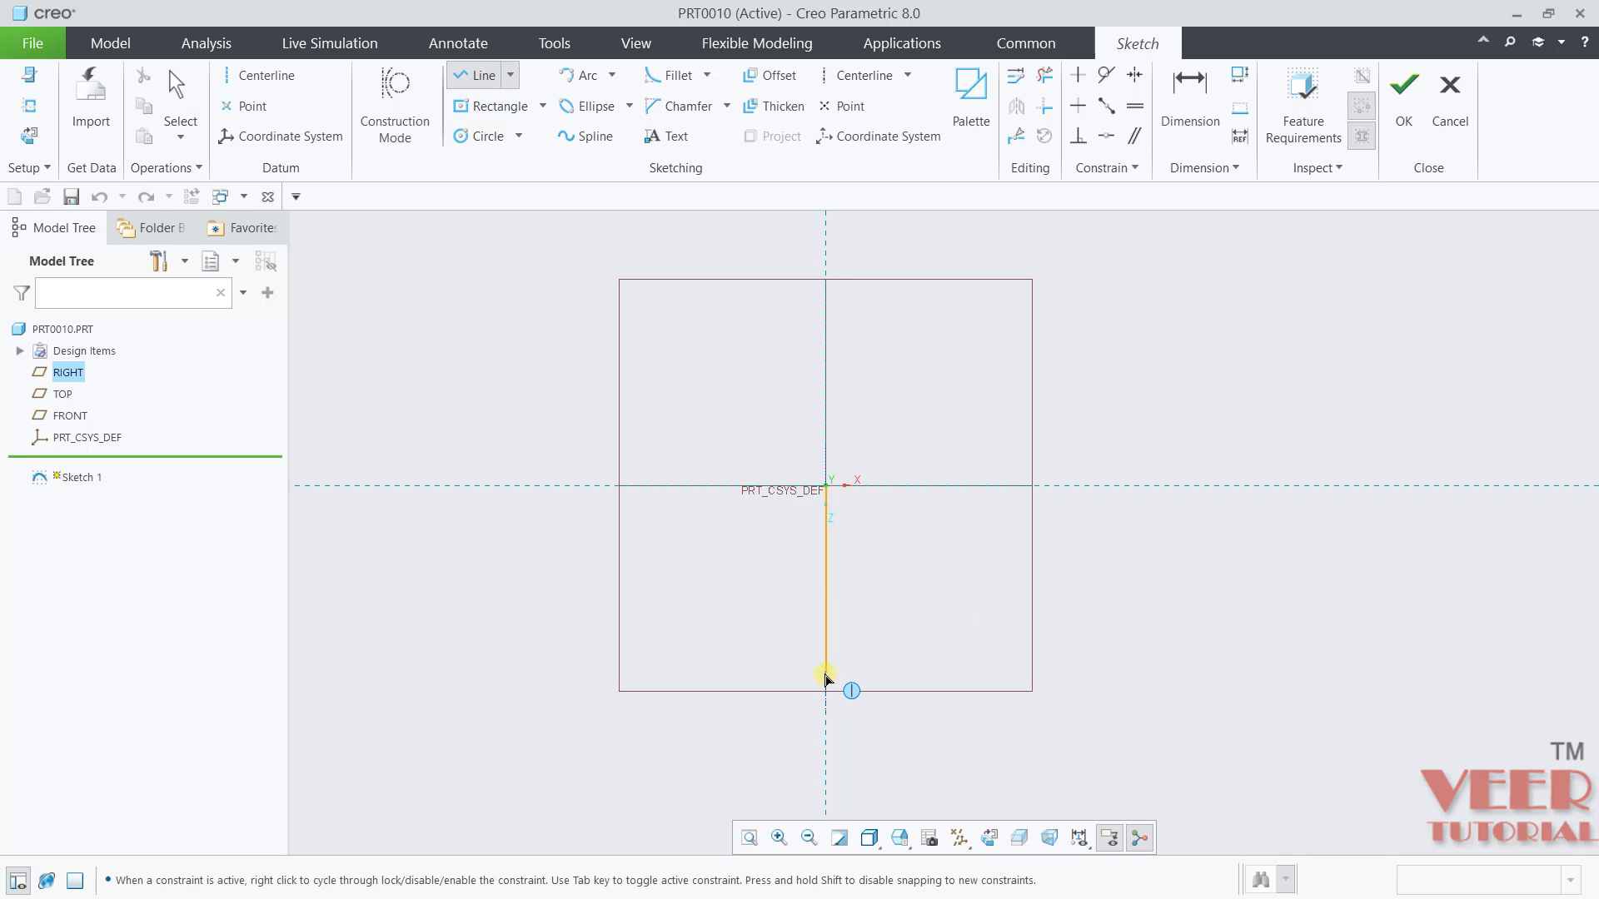
left_click(826, 687)
middle_click(910, 603)
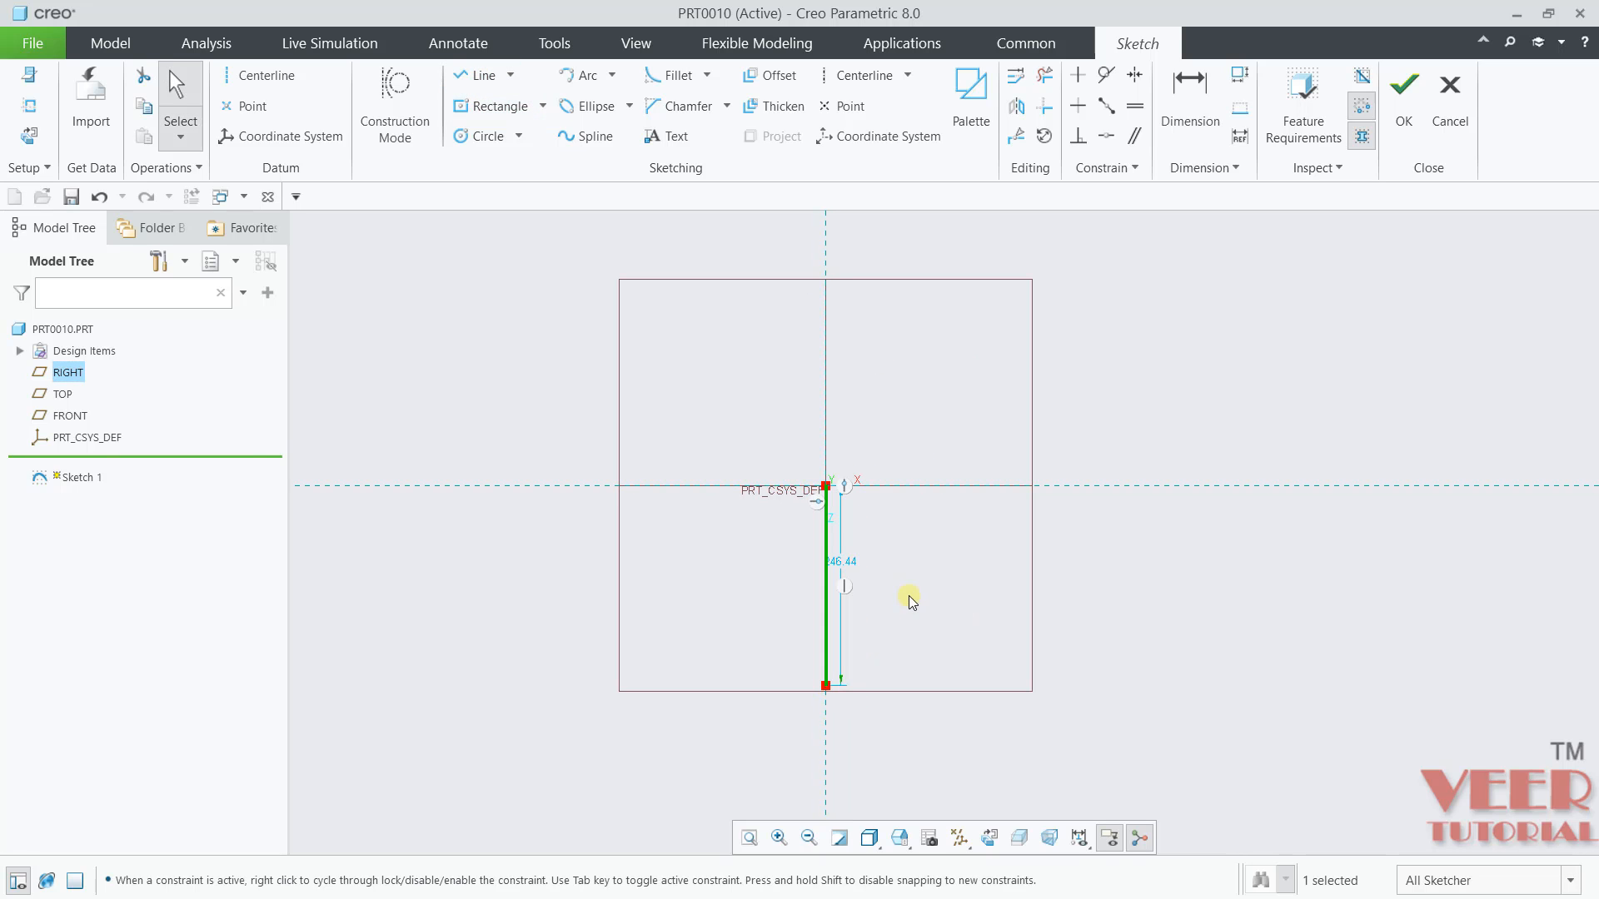
Set the vertical line's length to 200 and finish the sketch
double_click(842, 562)
type("200")
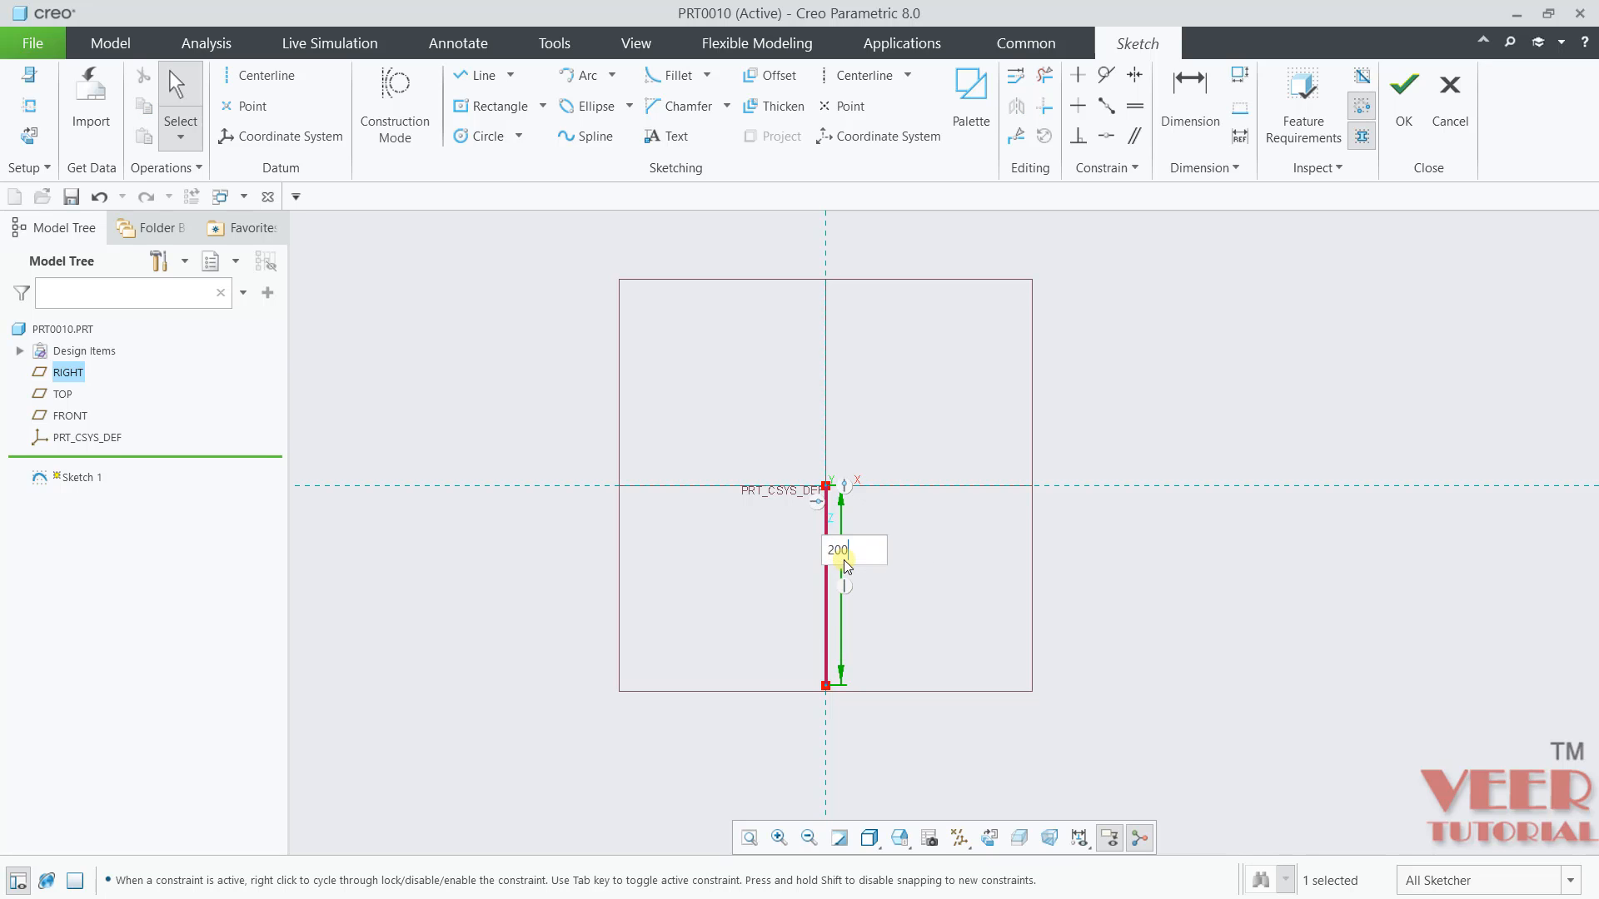
key("Return")
left_click(1412, 129)
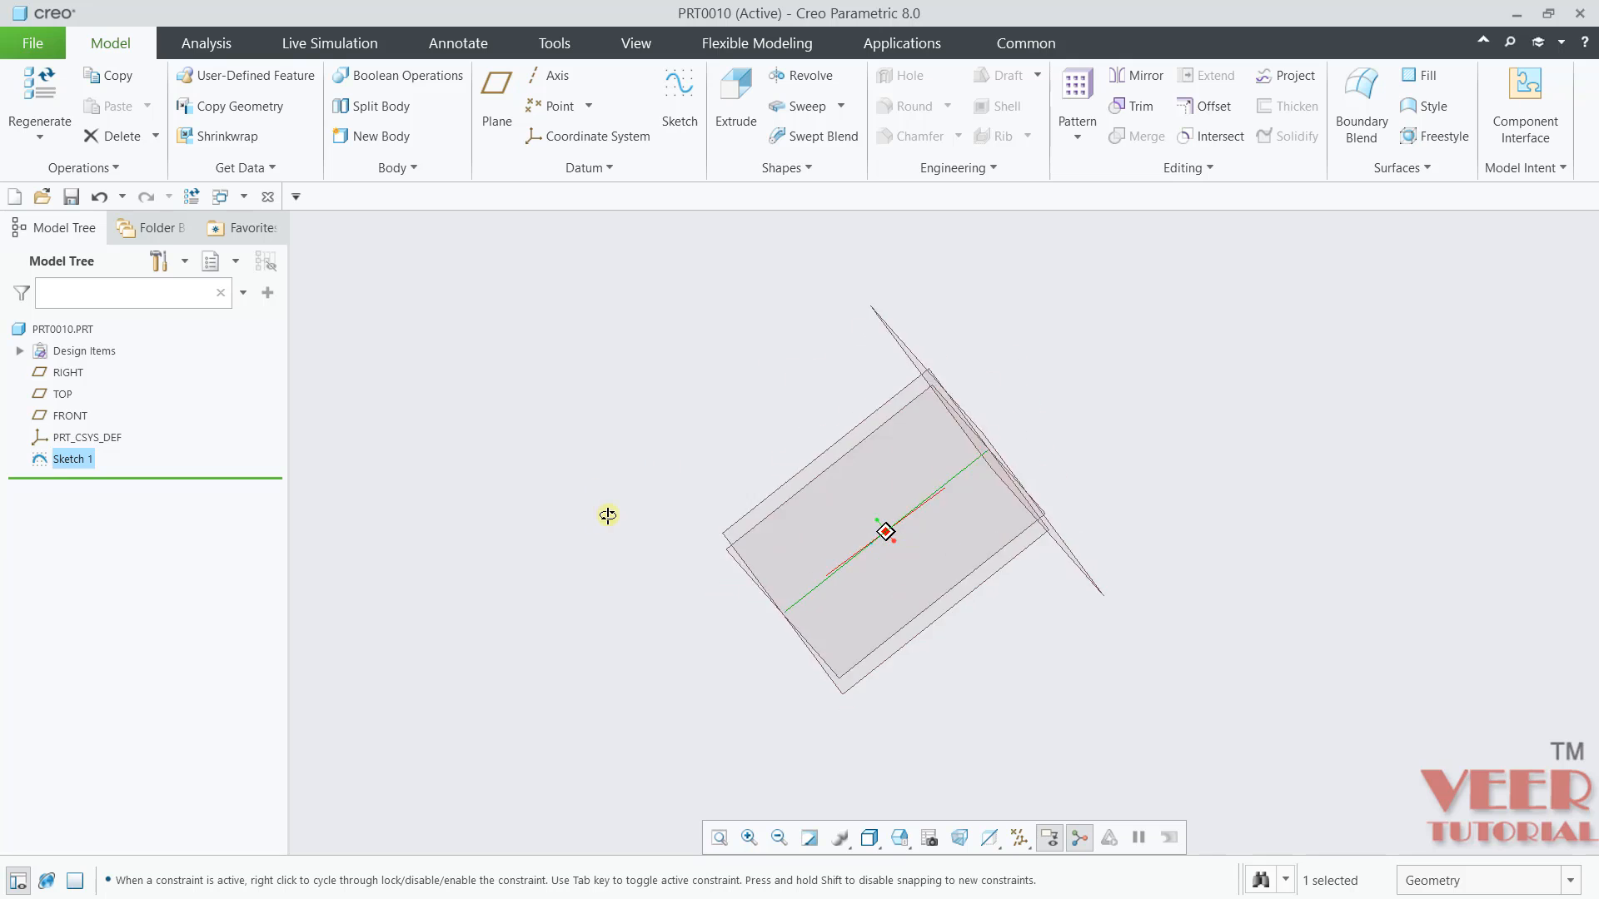
Start a datum Curve from Equation and set its coordinate system type to Cylindrical
left_click(611, 178)
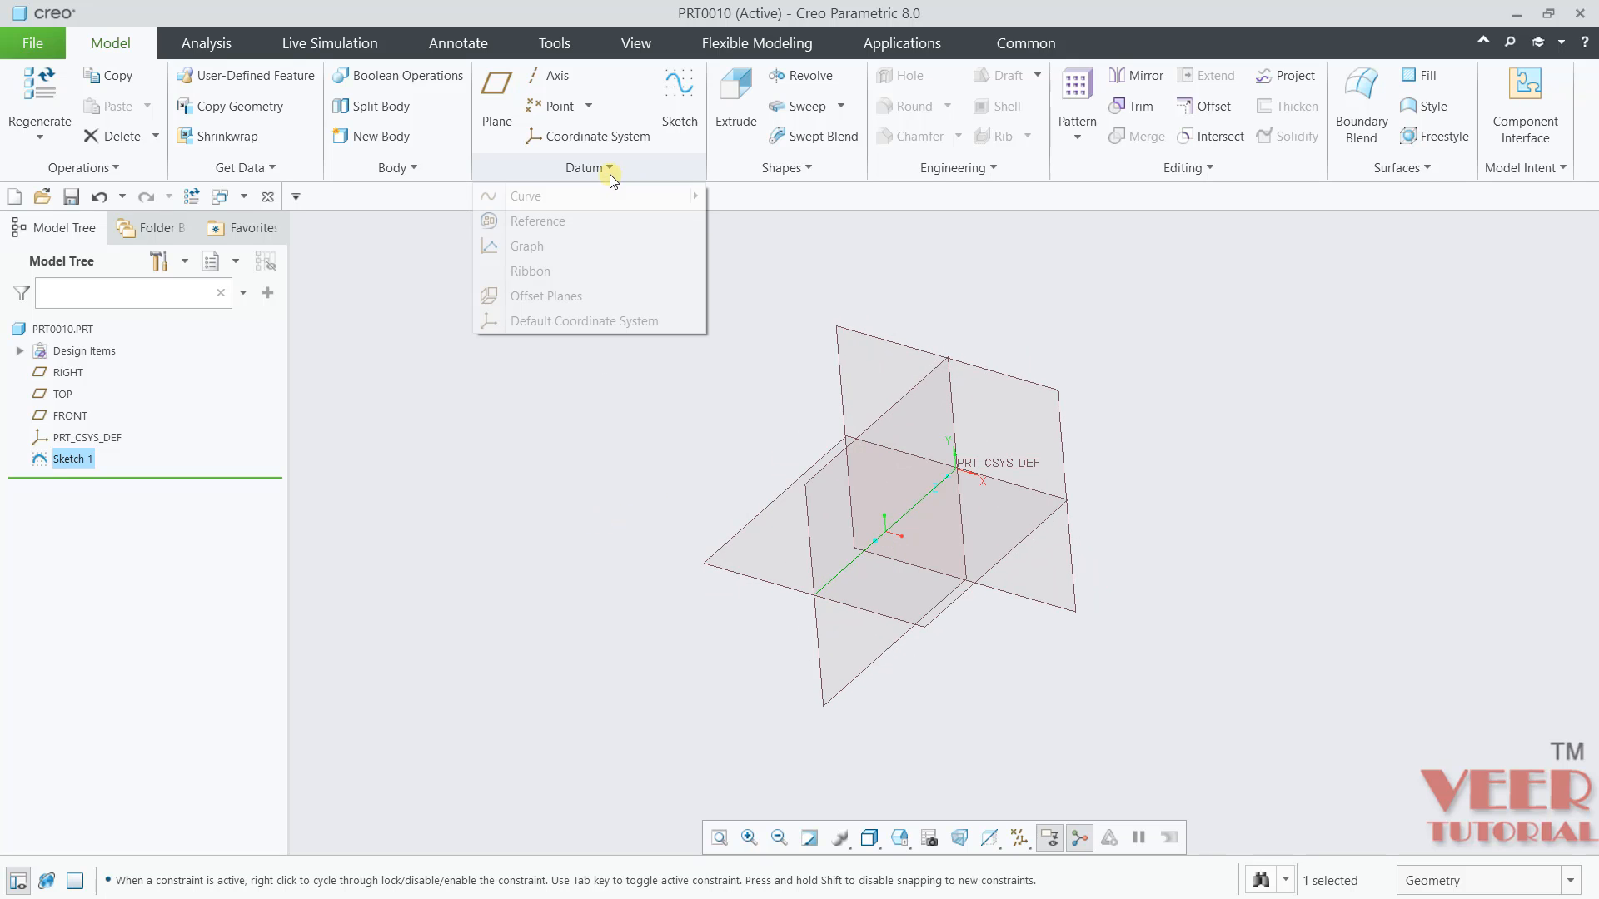
mouse_move(628, 205)
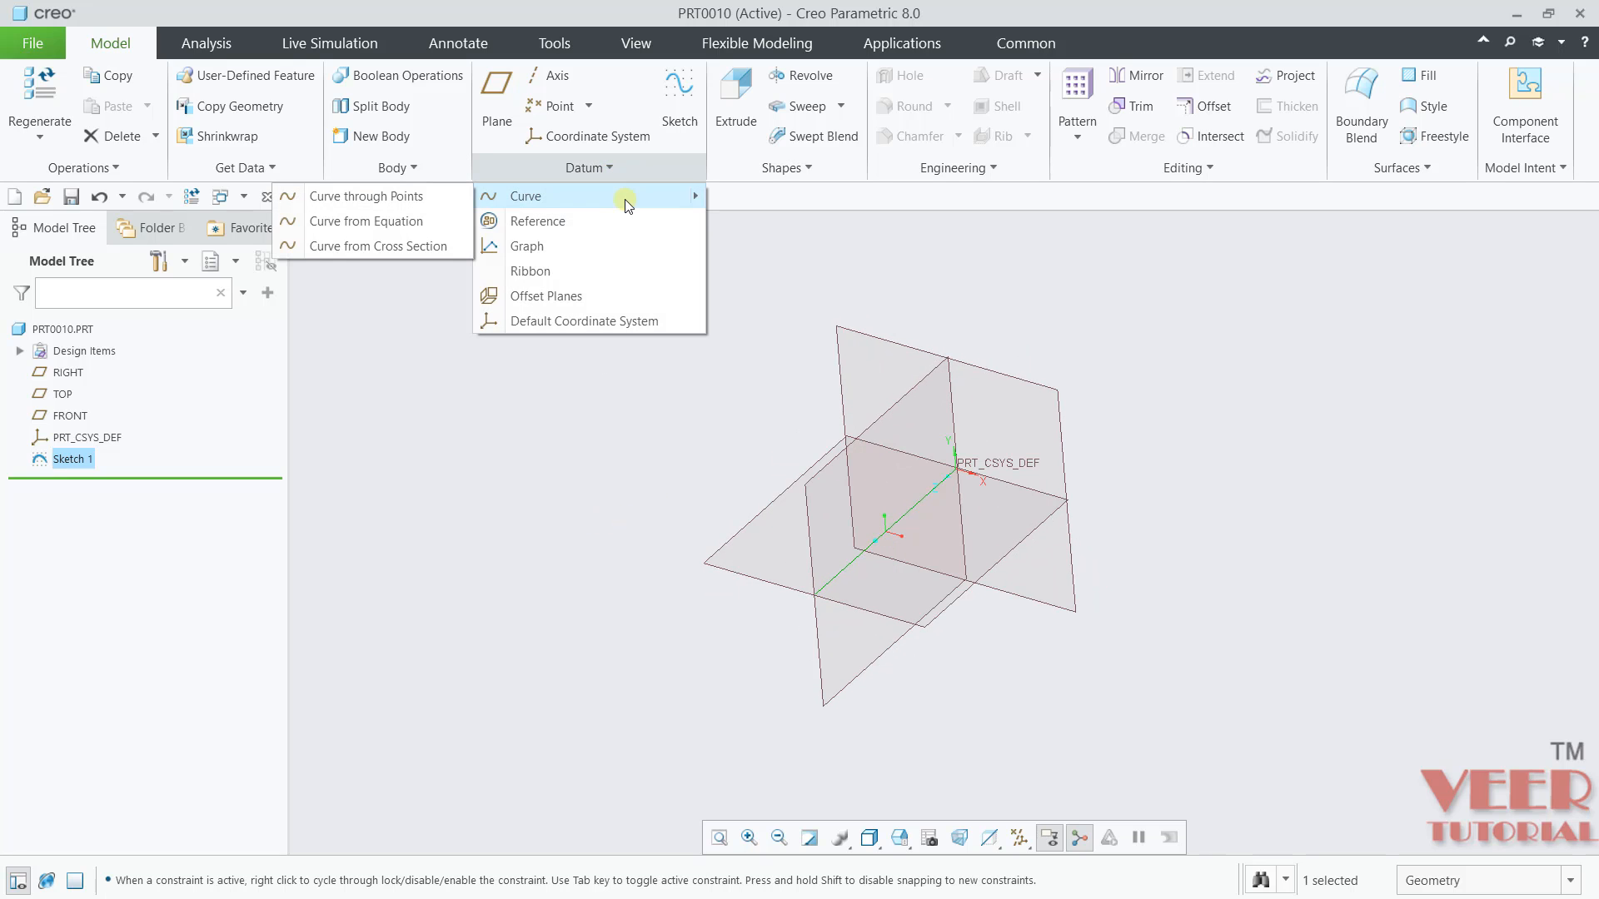
left_click(402, 235)
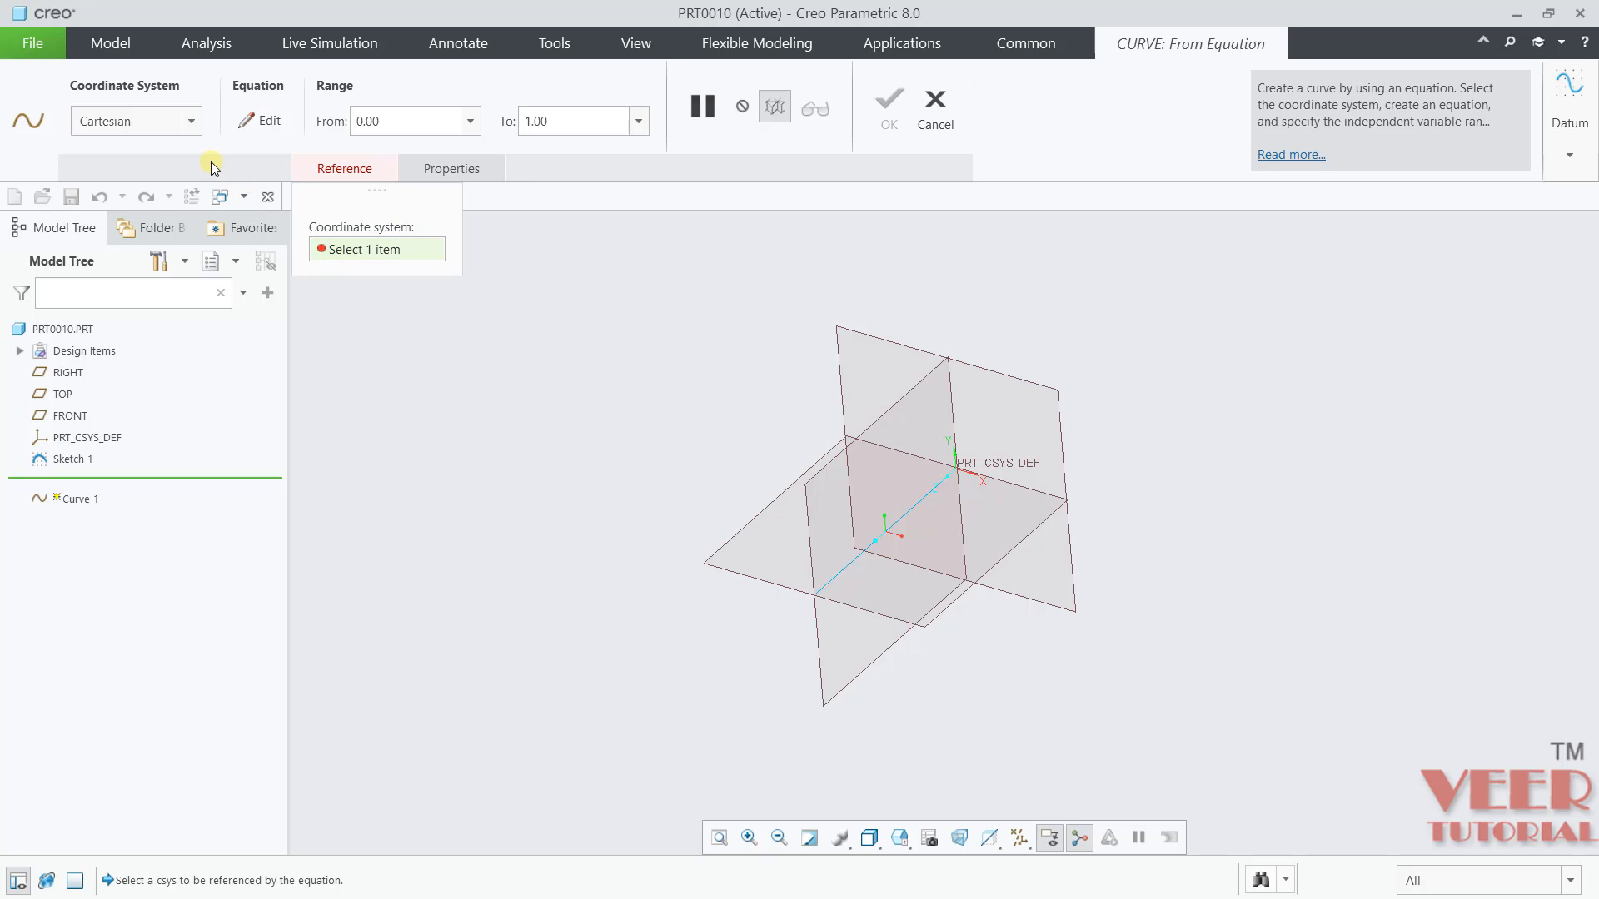
left_click(191, 123)
left_click(134, 175)
Define the curve's equation as r=25, theta=t * 180 and z= t * 200, and accept it
left_click(266, 122)
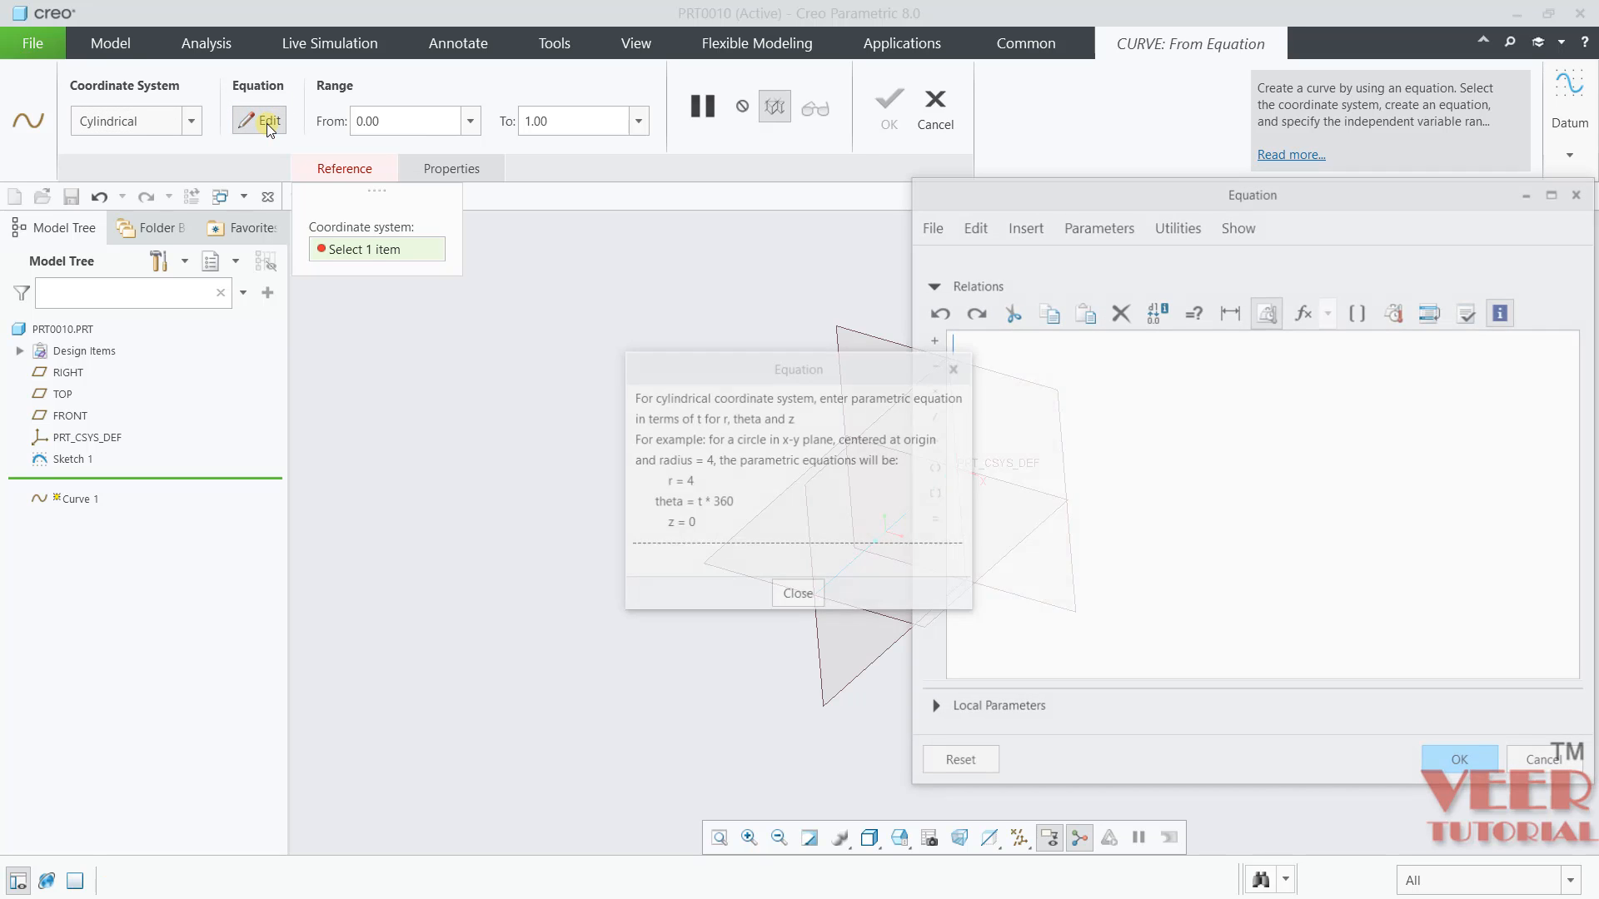
left_click_drag(1013, 202, 762, 195)
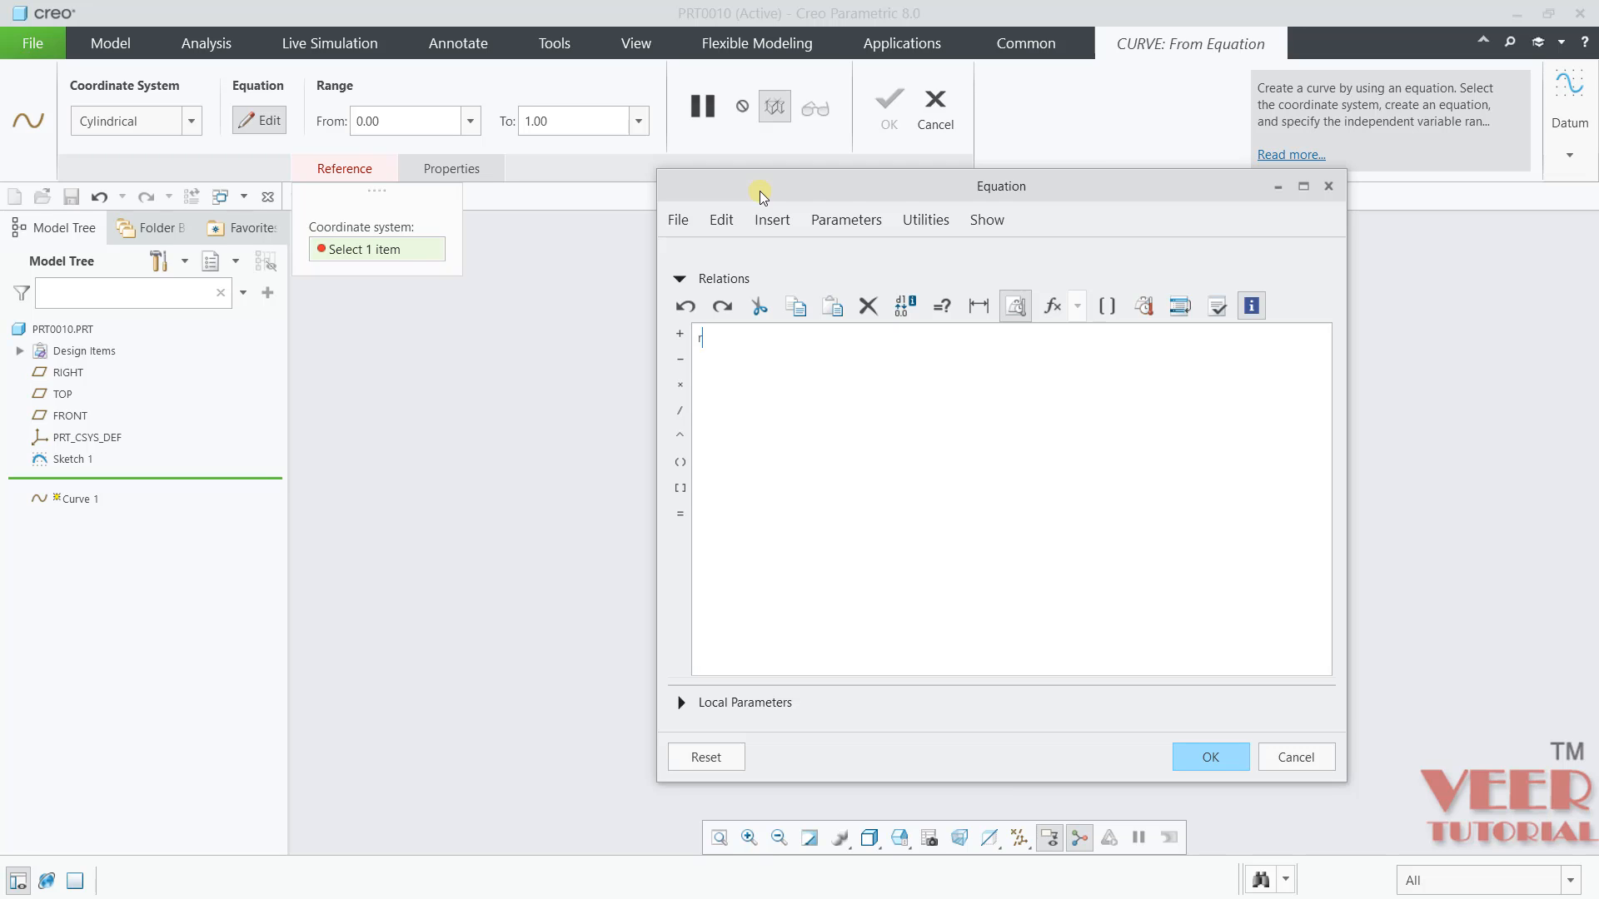
type("25")
type("the")
type("ta")
type("=")
key("BackSpace")
type("=")
type("t")
type(" *")
type(" 180")
type("z")
type("=")
type(" t *")
type(" 200")
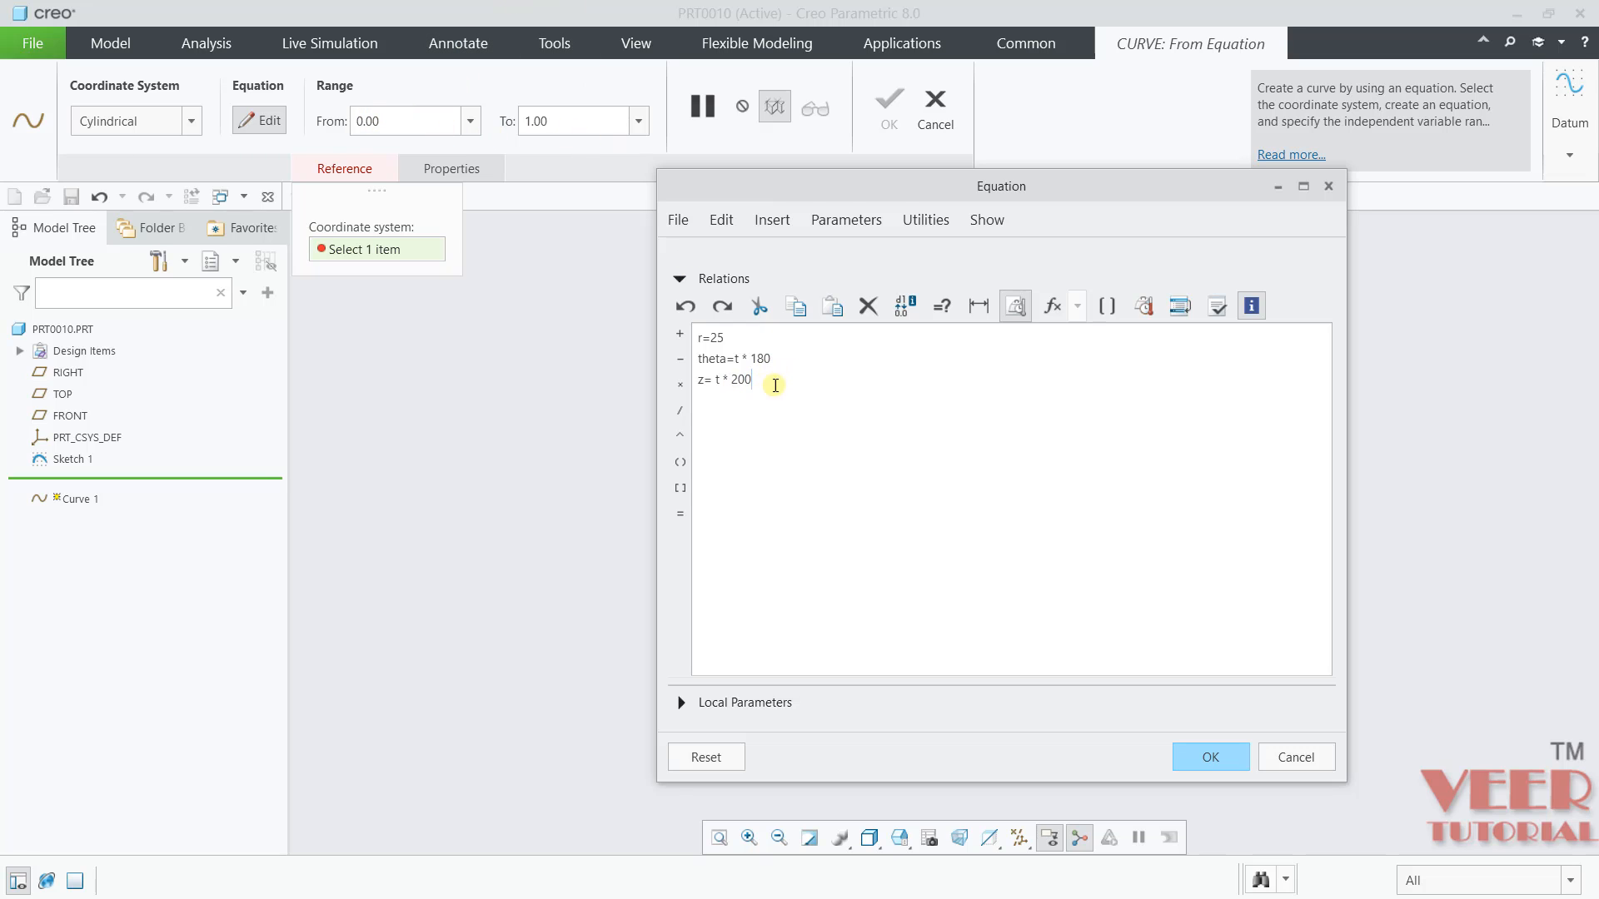
left_click(1210, 757)
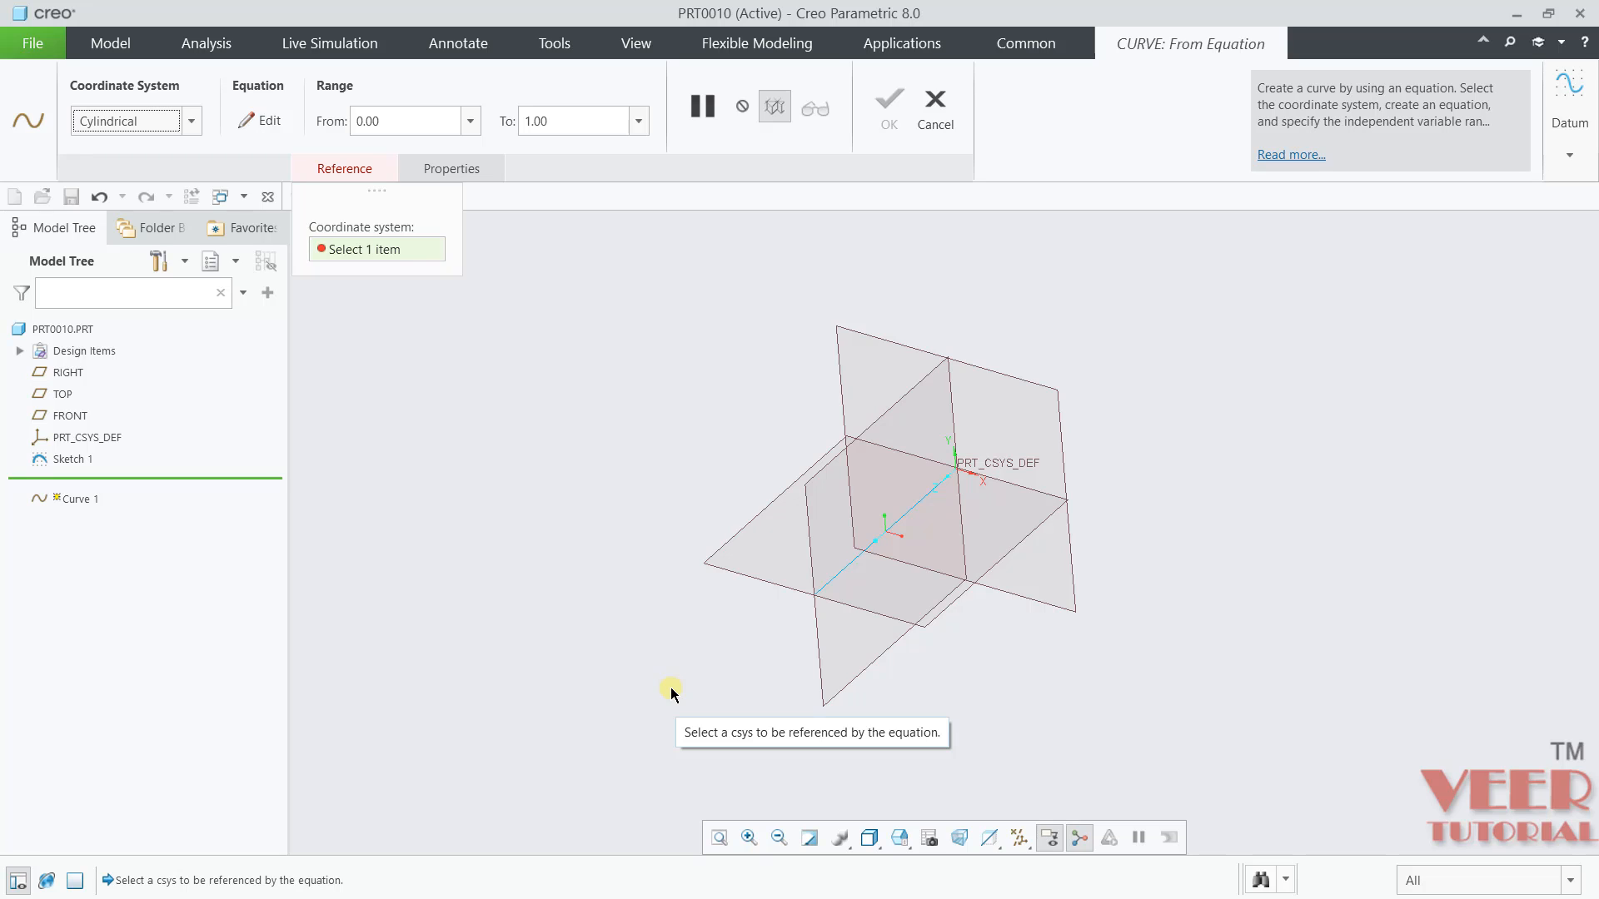
Reference the equation curve to the PRT_CSYS_DEF coordinate system and complete the curve
left_click(96, 440)
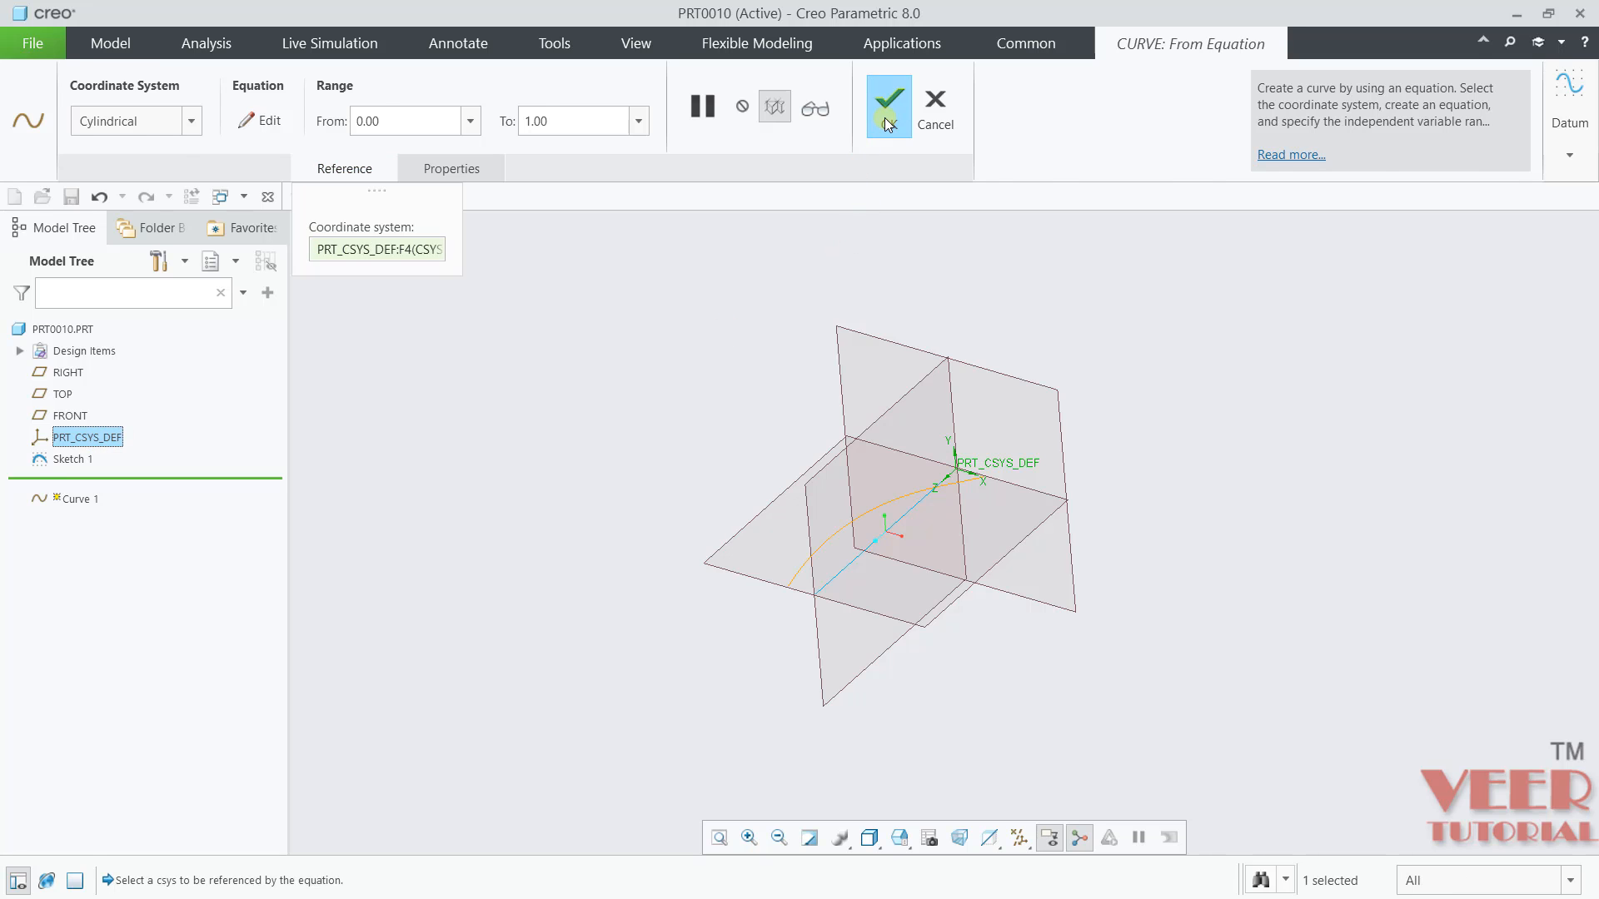
left_click(889, 123)
left_click(943, 554)
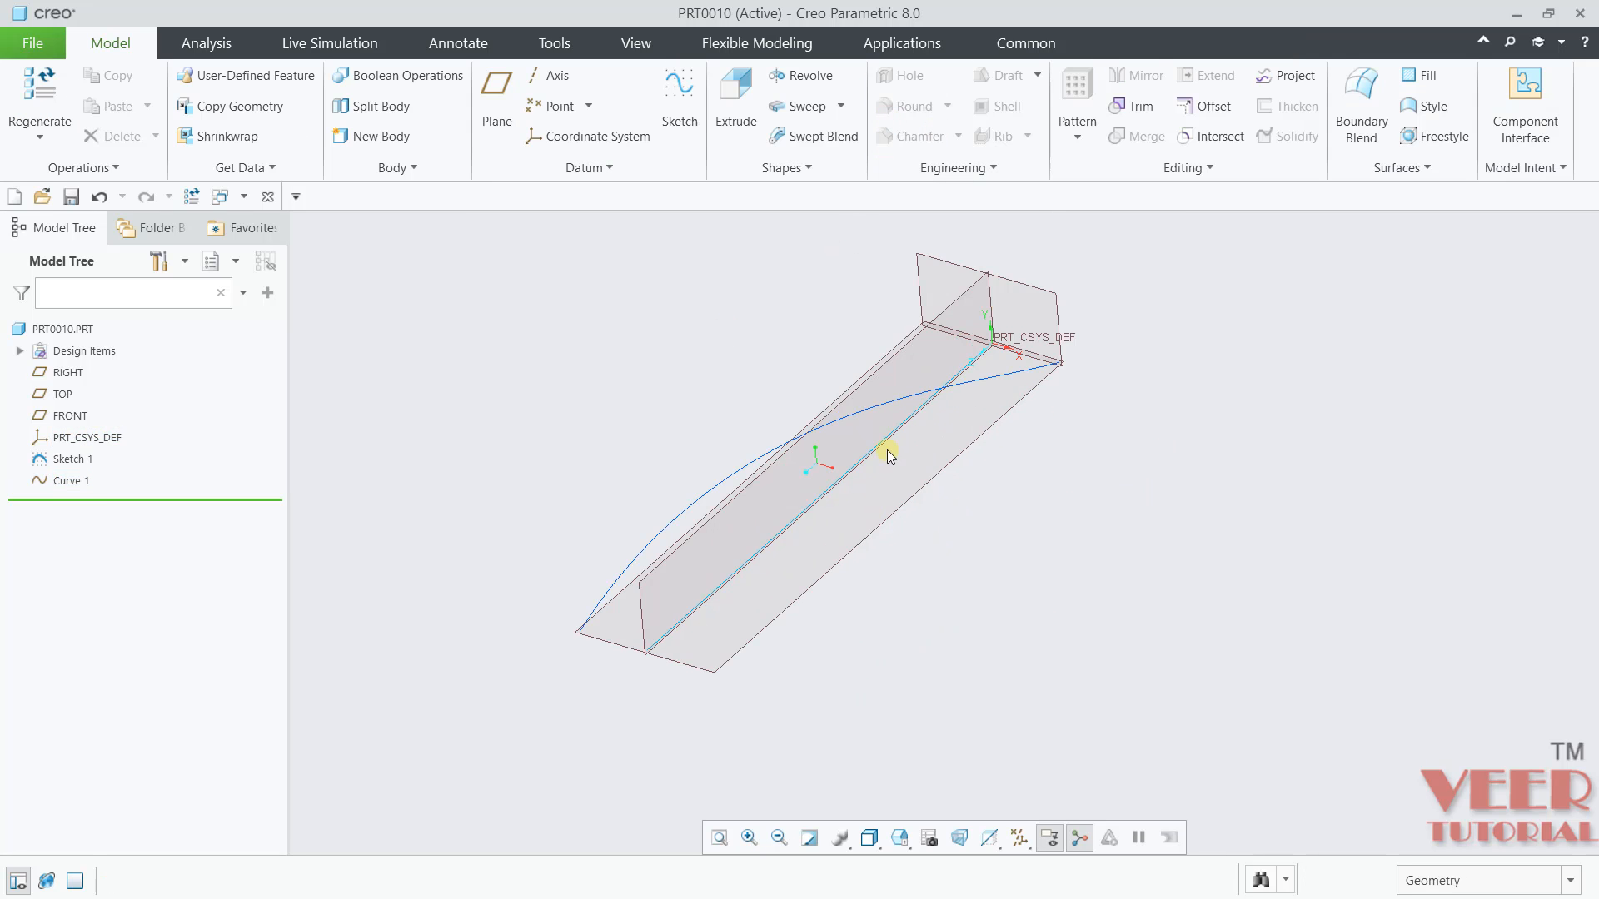
mouse_move(889, 456)
middle_mouse_down()
mouse_move(1060, 428)
mouse_move(1091, 461)
mouse_move(996, 371)
mouse_move(966, 379)
mouse_move(982, 424)
mouse_move(1003, 350)
mouse_move(1007, 396)
middle_mouse_up()
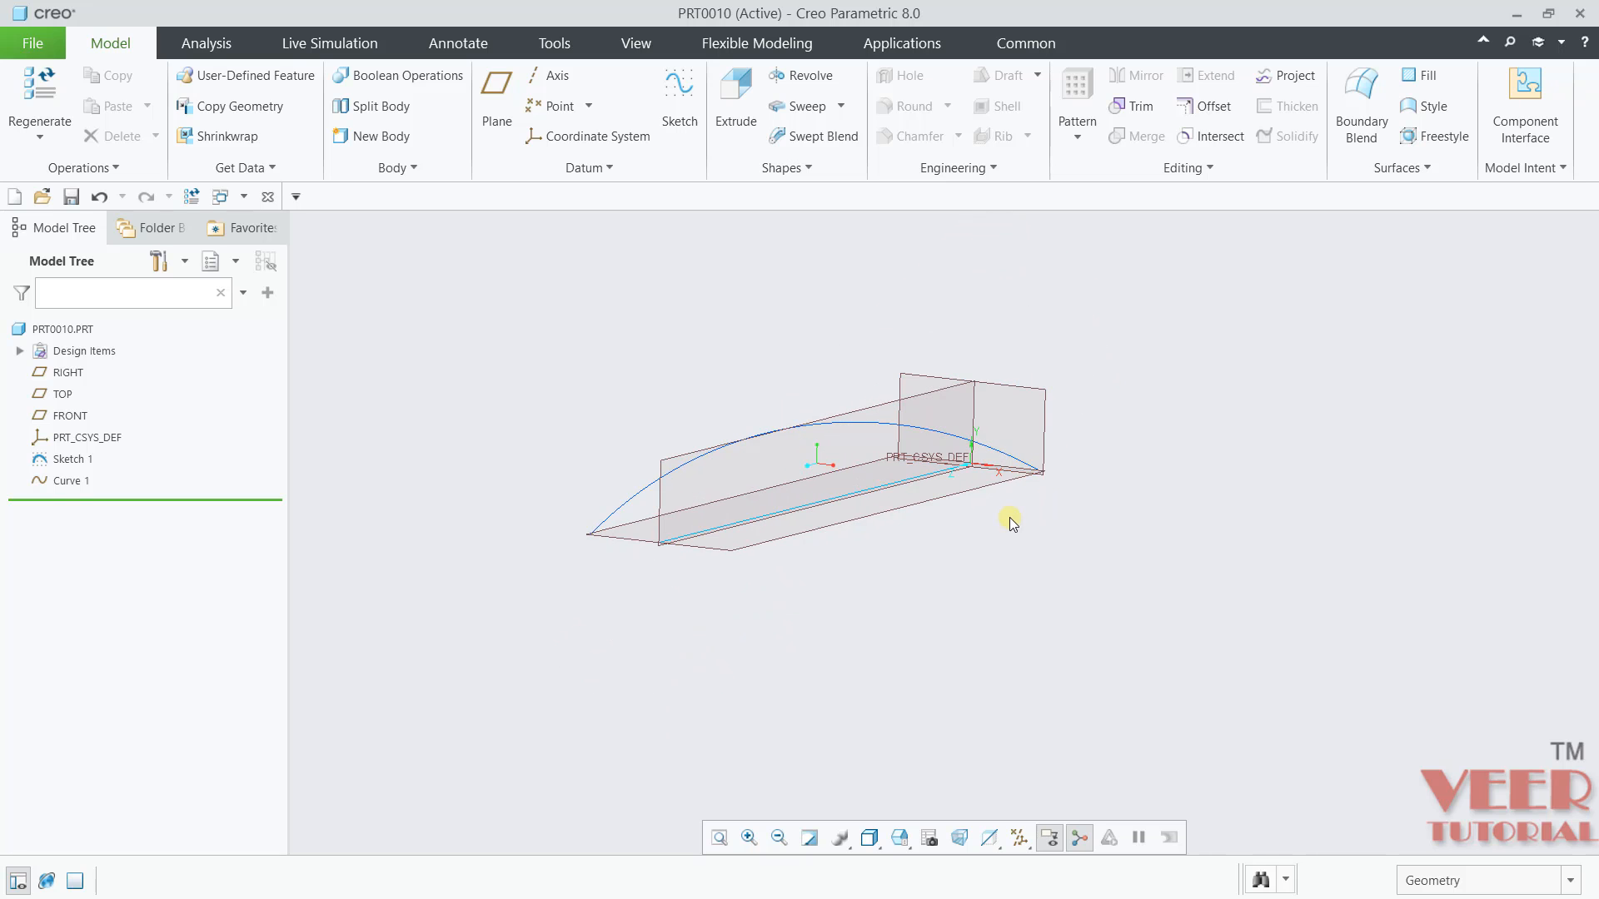
mouse_move(1012, 523)
middle_mouse_down()
mouse_move(1010, 561)
mouse_move(1000, 542)
middle_mouse_up()
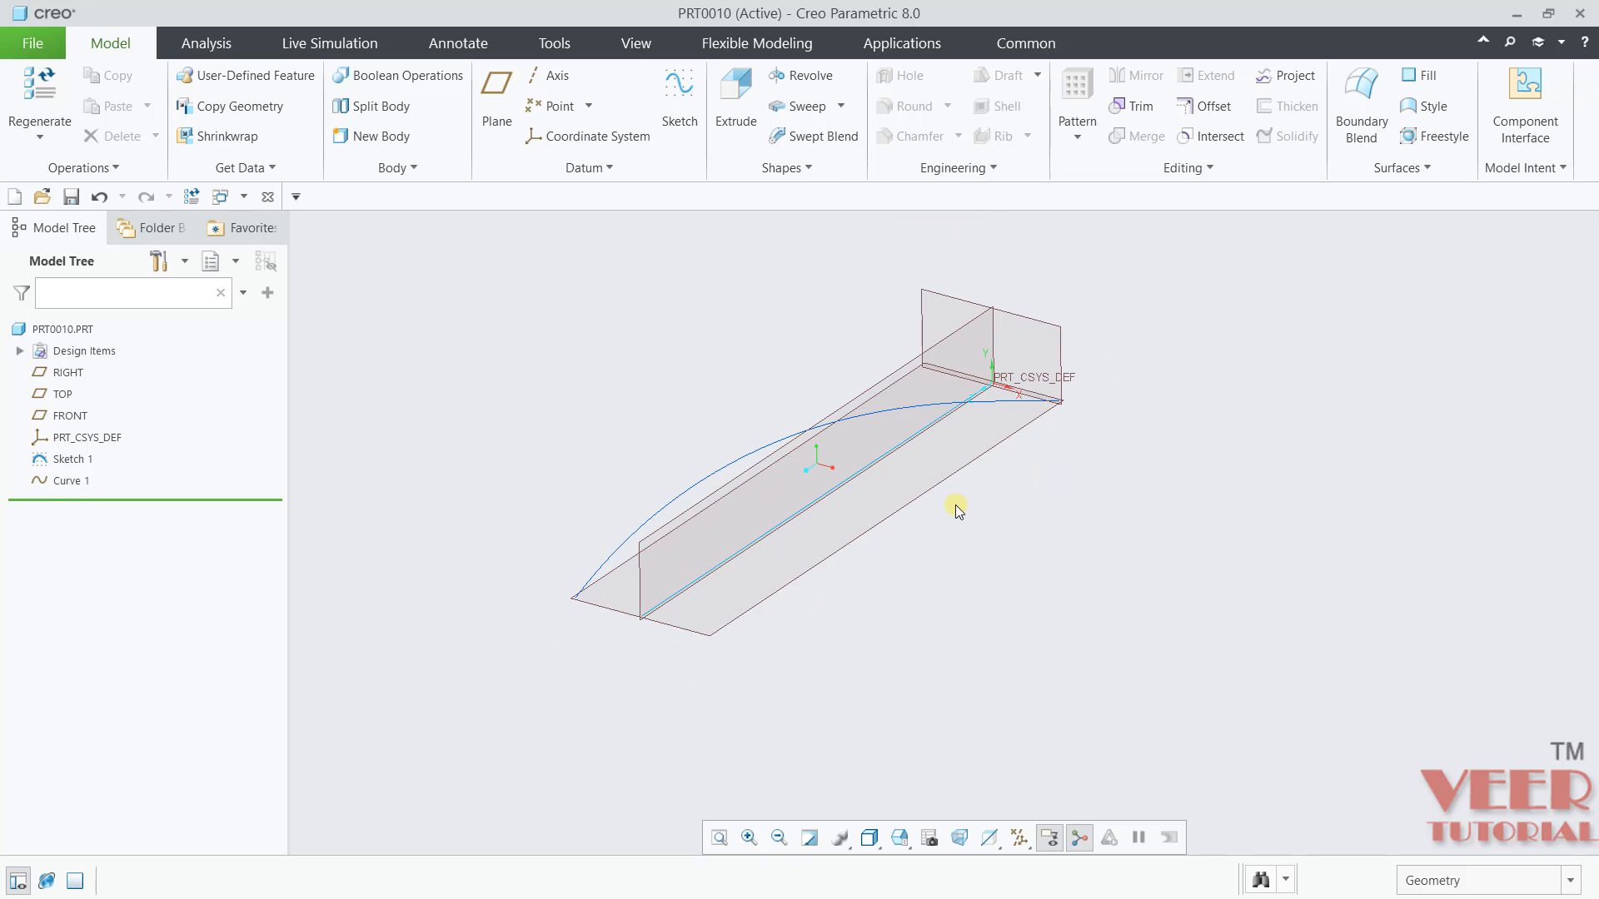
Start a solid Sweep with the straight sketched line as the origin trajectory and open its section sketch
scroll(760, 653, "down", 3)
left_click(745, 533)
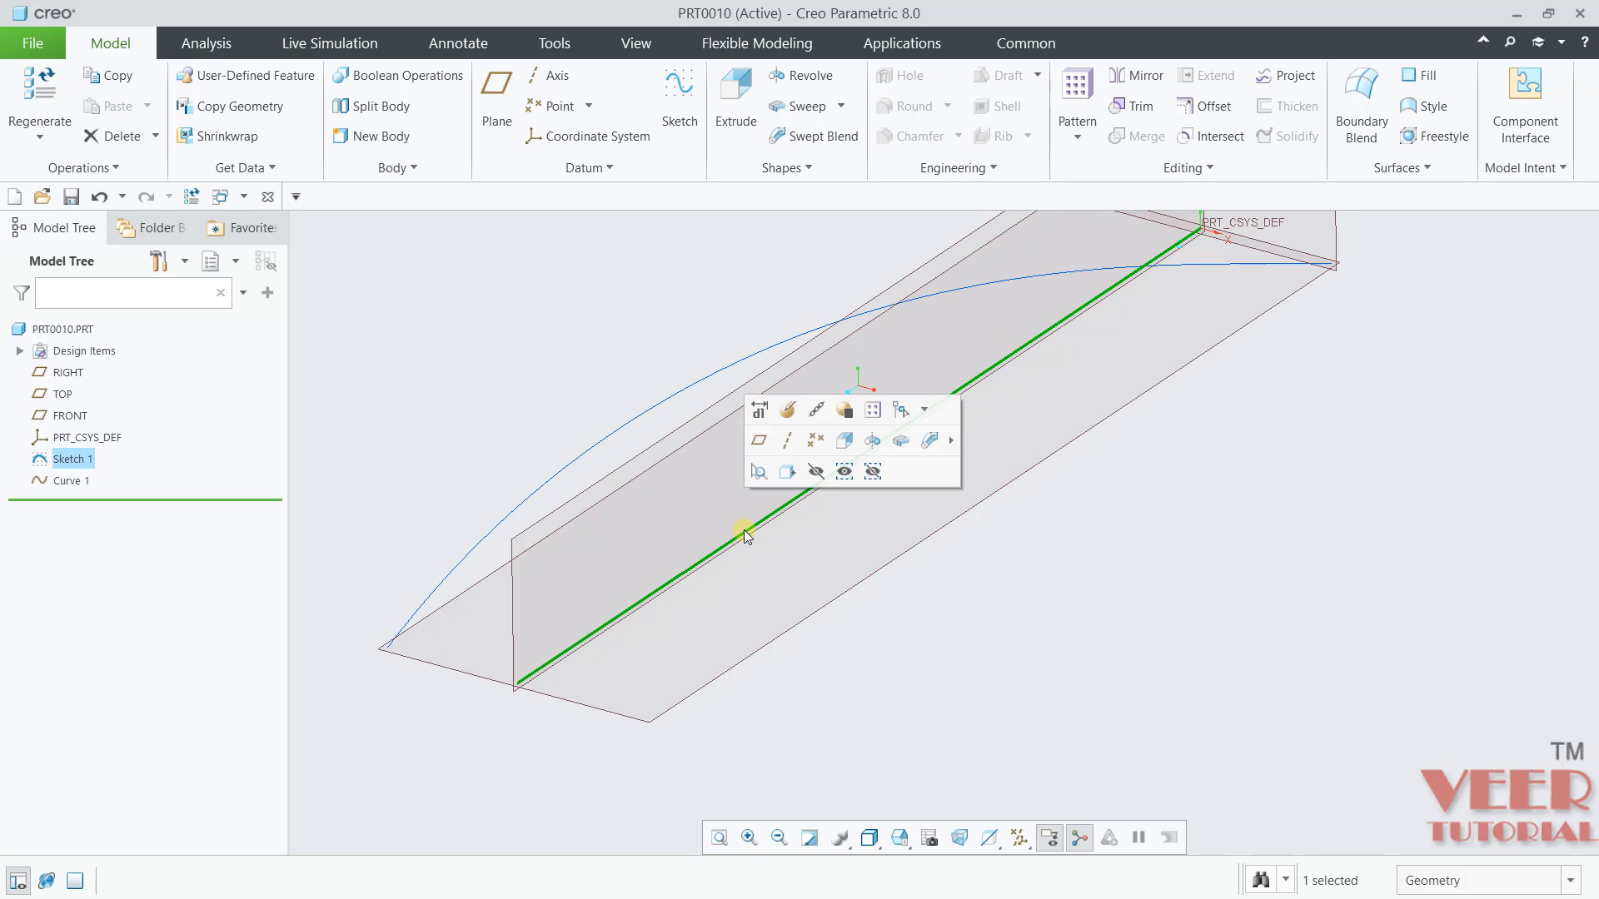
left_click(842, 106)
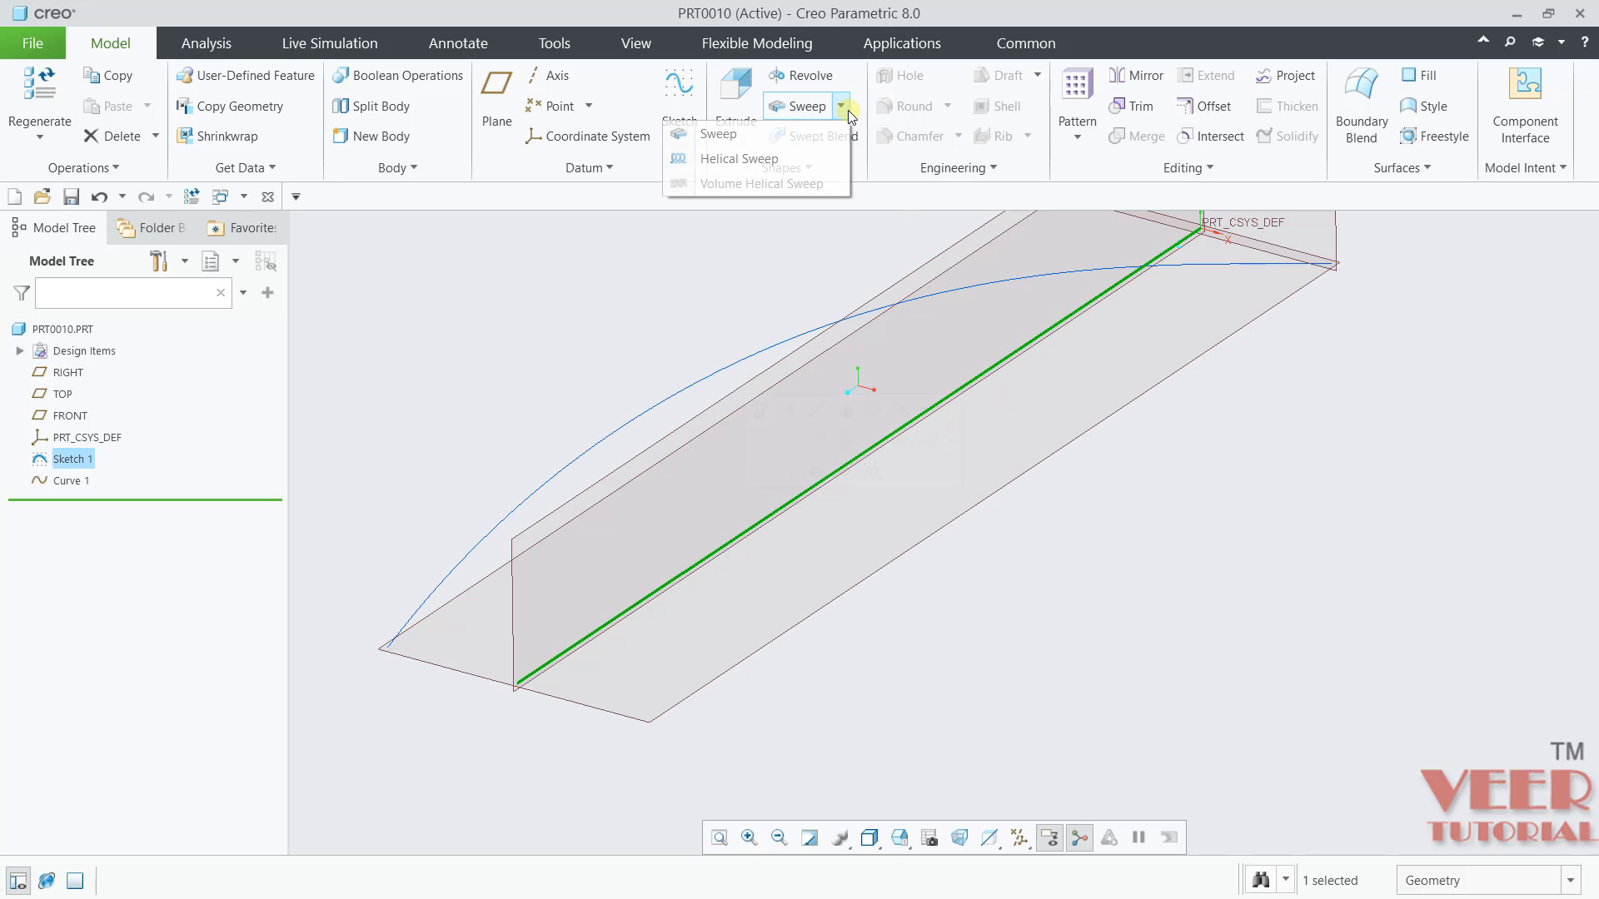
left_click(800, 136)
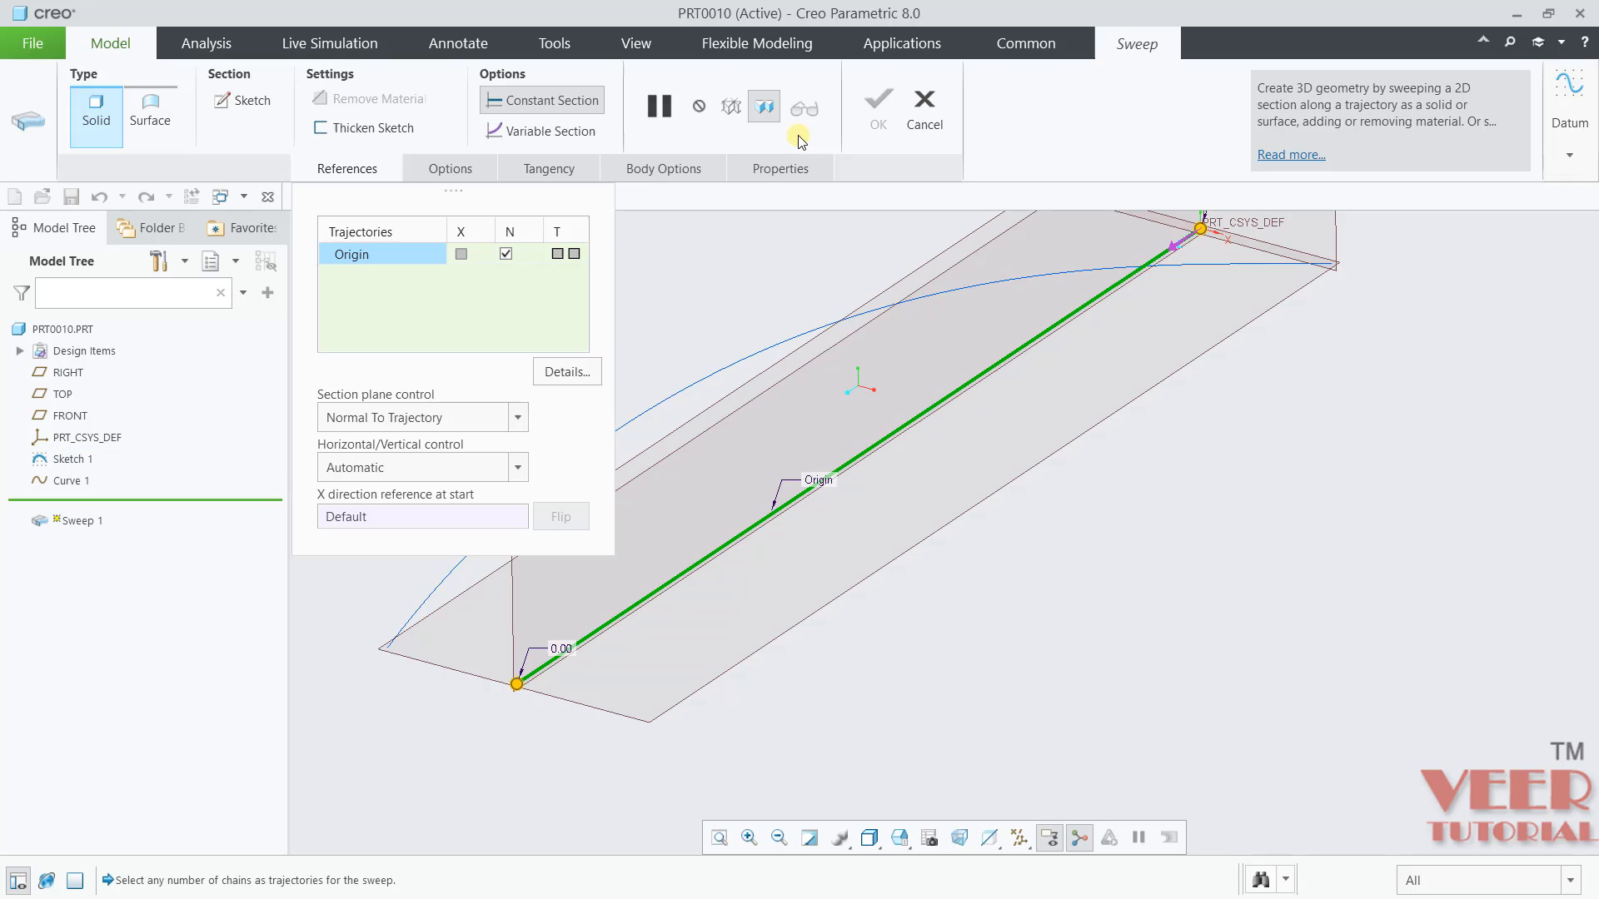
scroll(1117, 558, "up", 2)
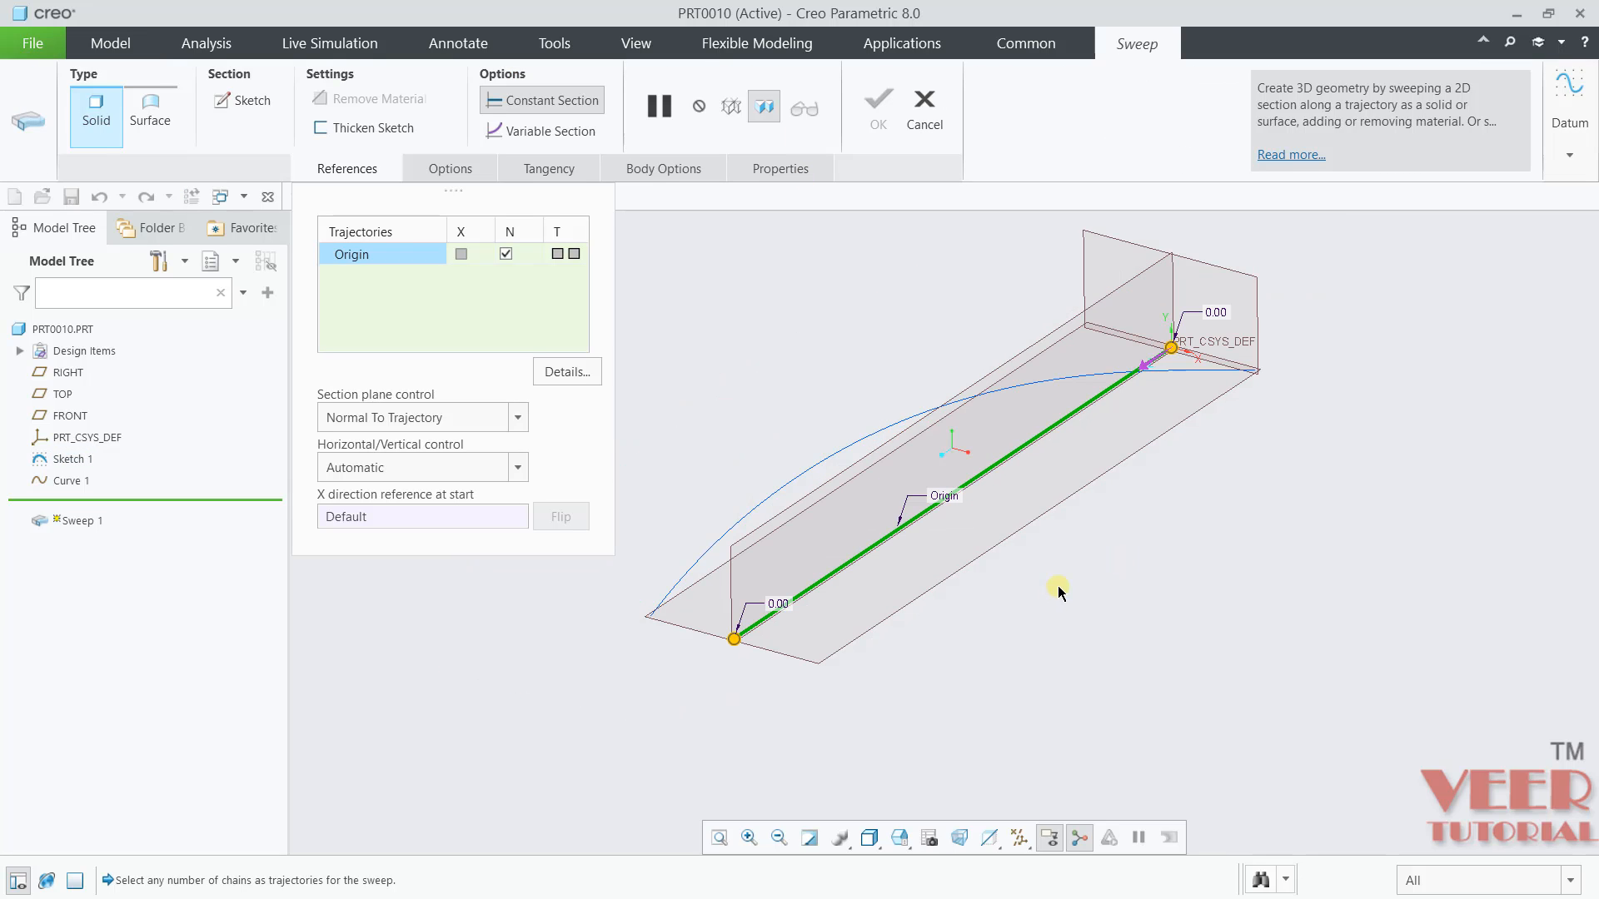
left_click(248, 107)
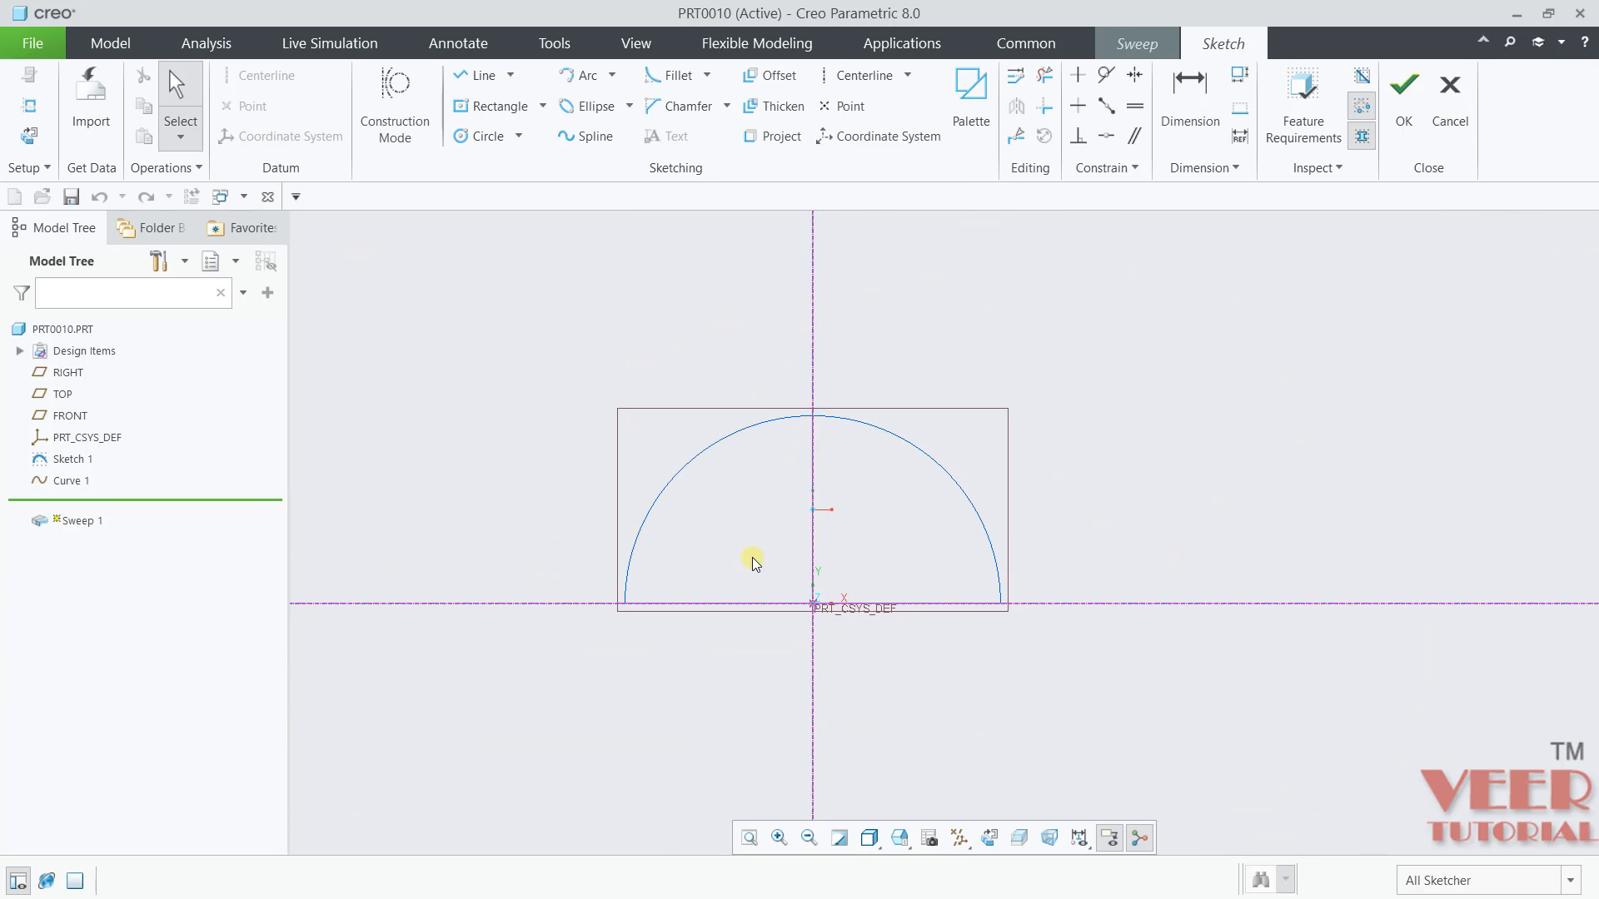
Sketch a center-and-point circle at the origin and set its diameter to 20
scroll(825, 571, "down", 3)
left_click(518, 136)
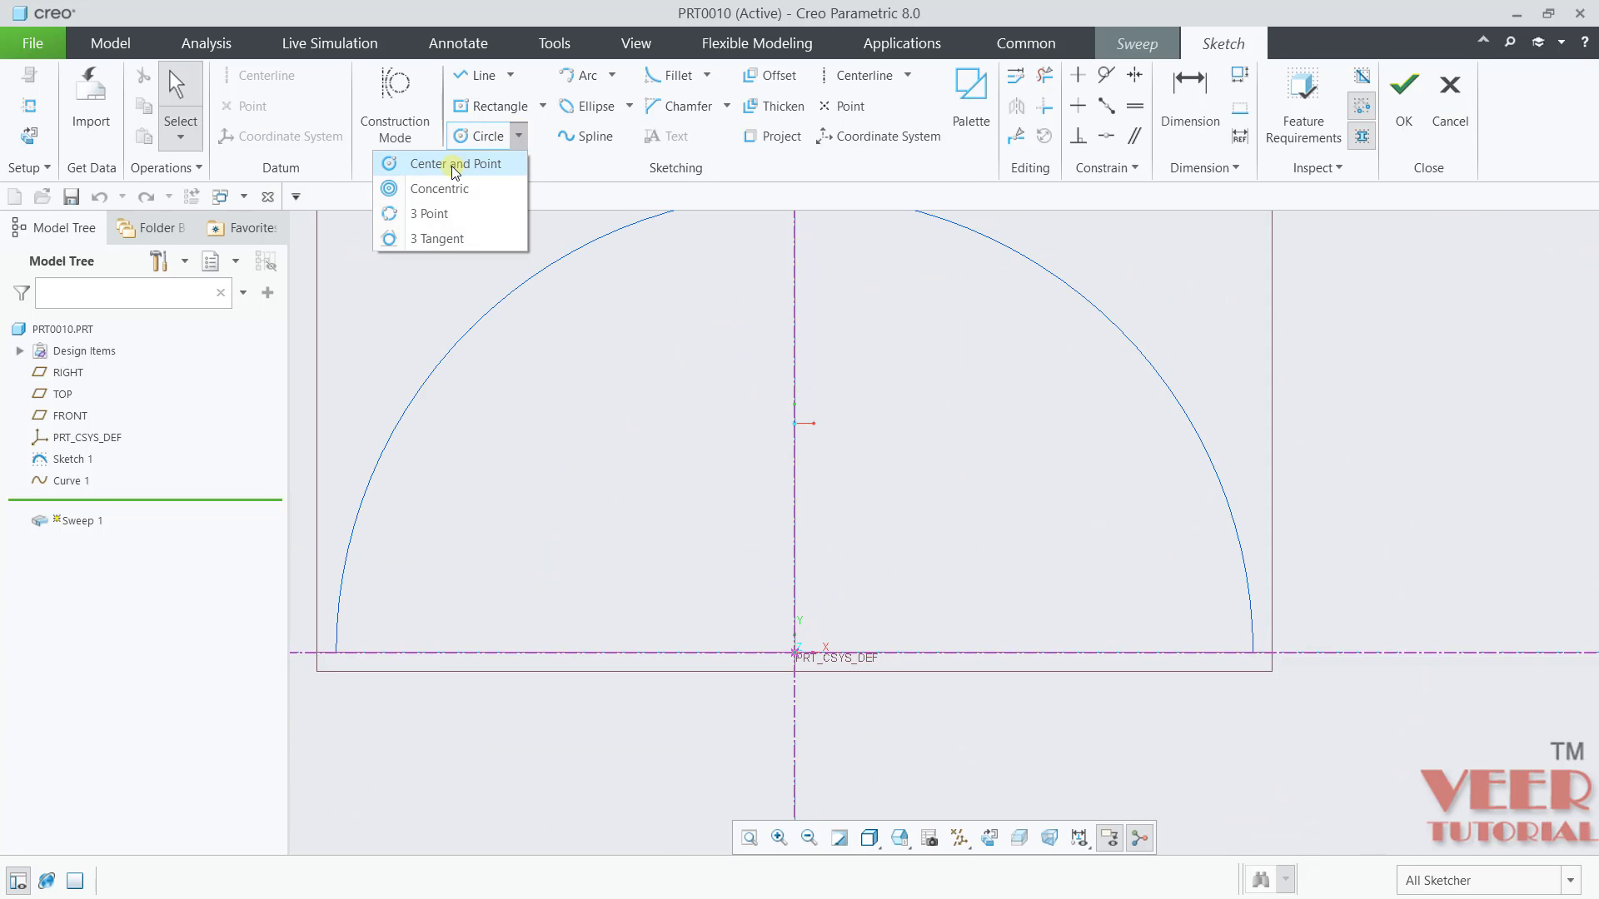
left_click(456, 166)
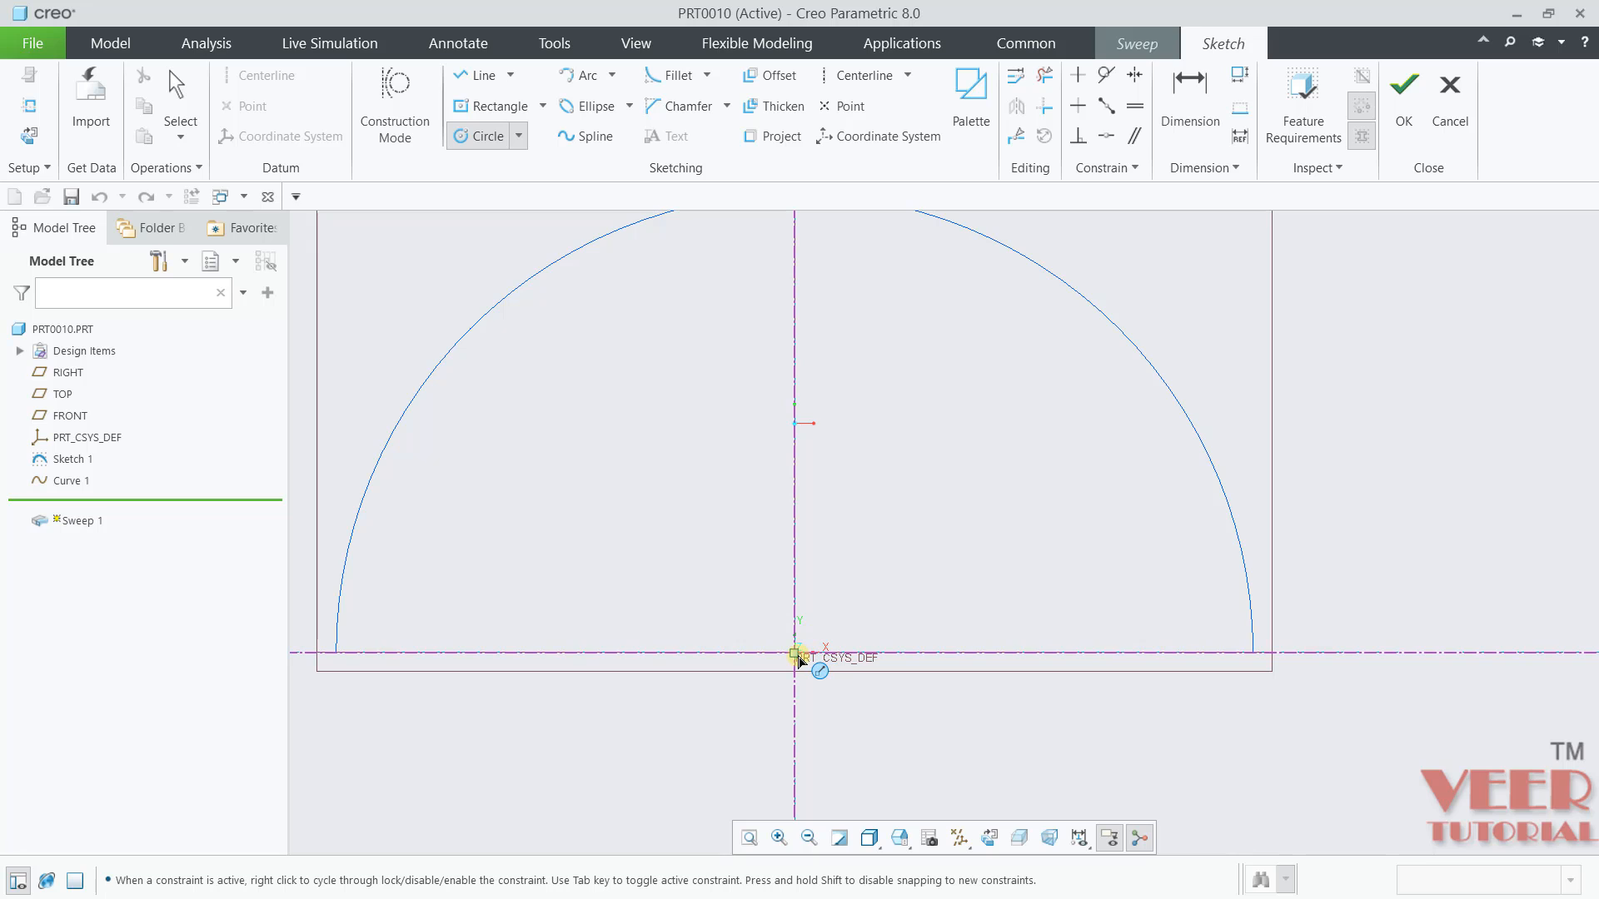
left_click(795, 653)
left_click(855, 535)
middle_click(1033, 441)
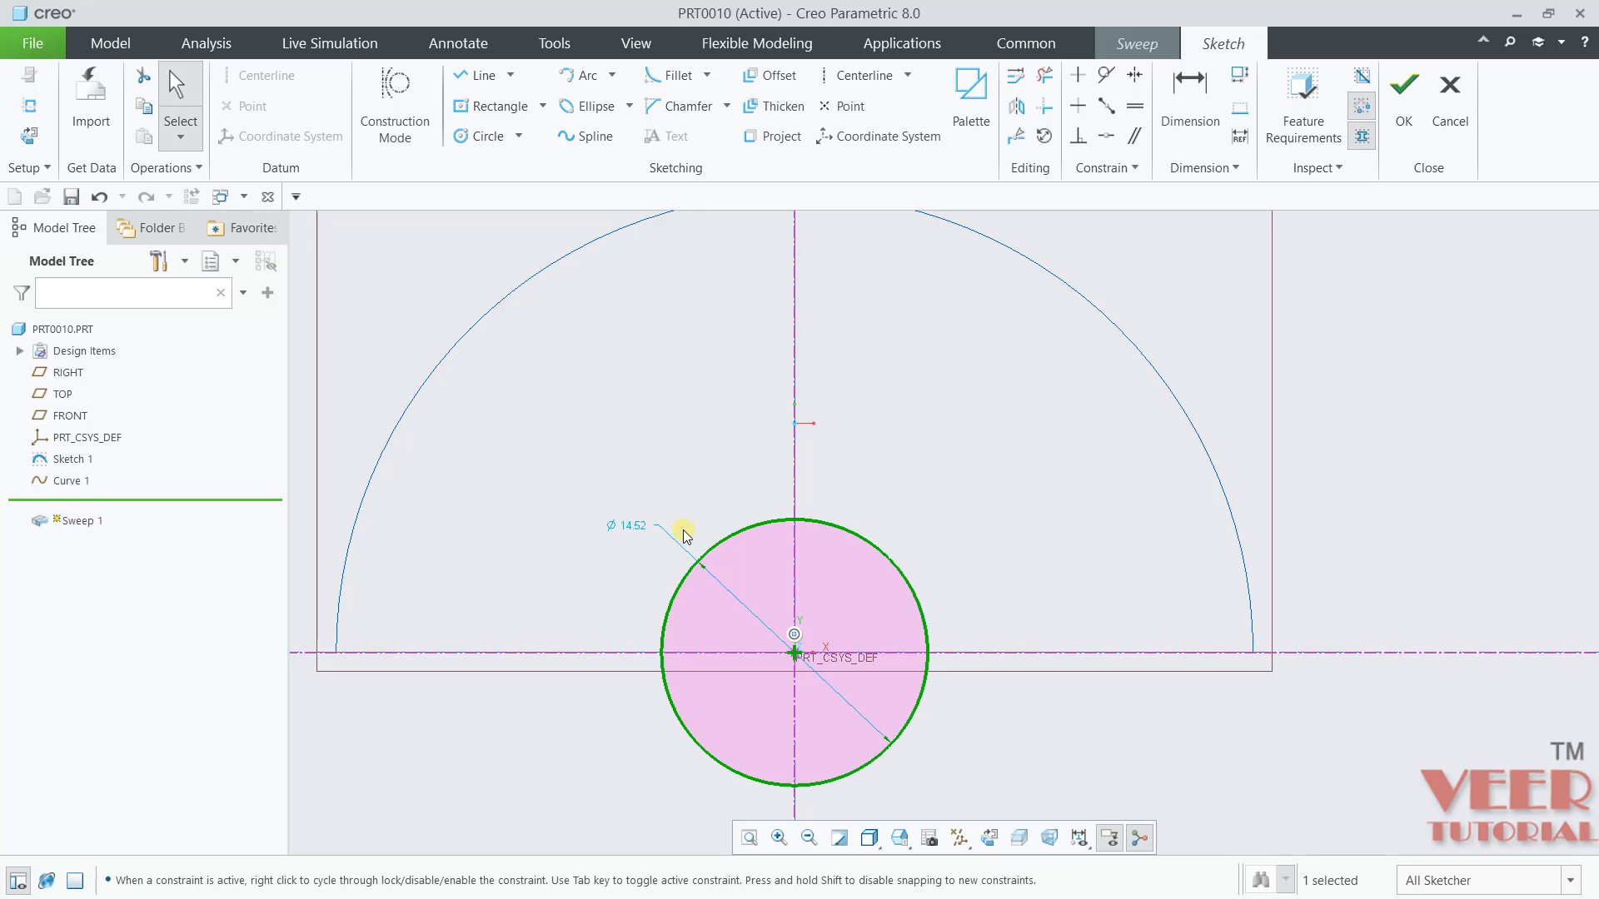
double_click(633, 525)
type("20")
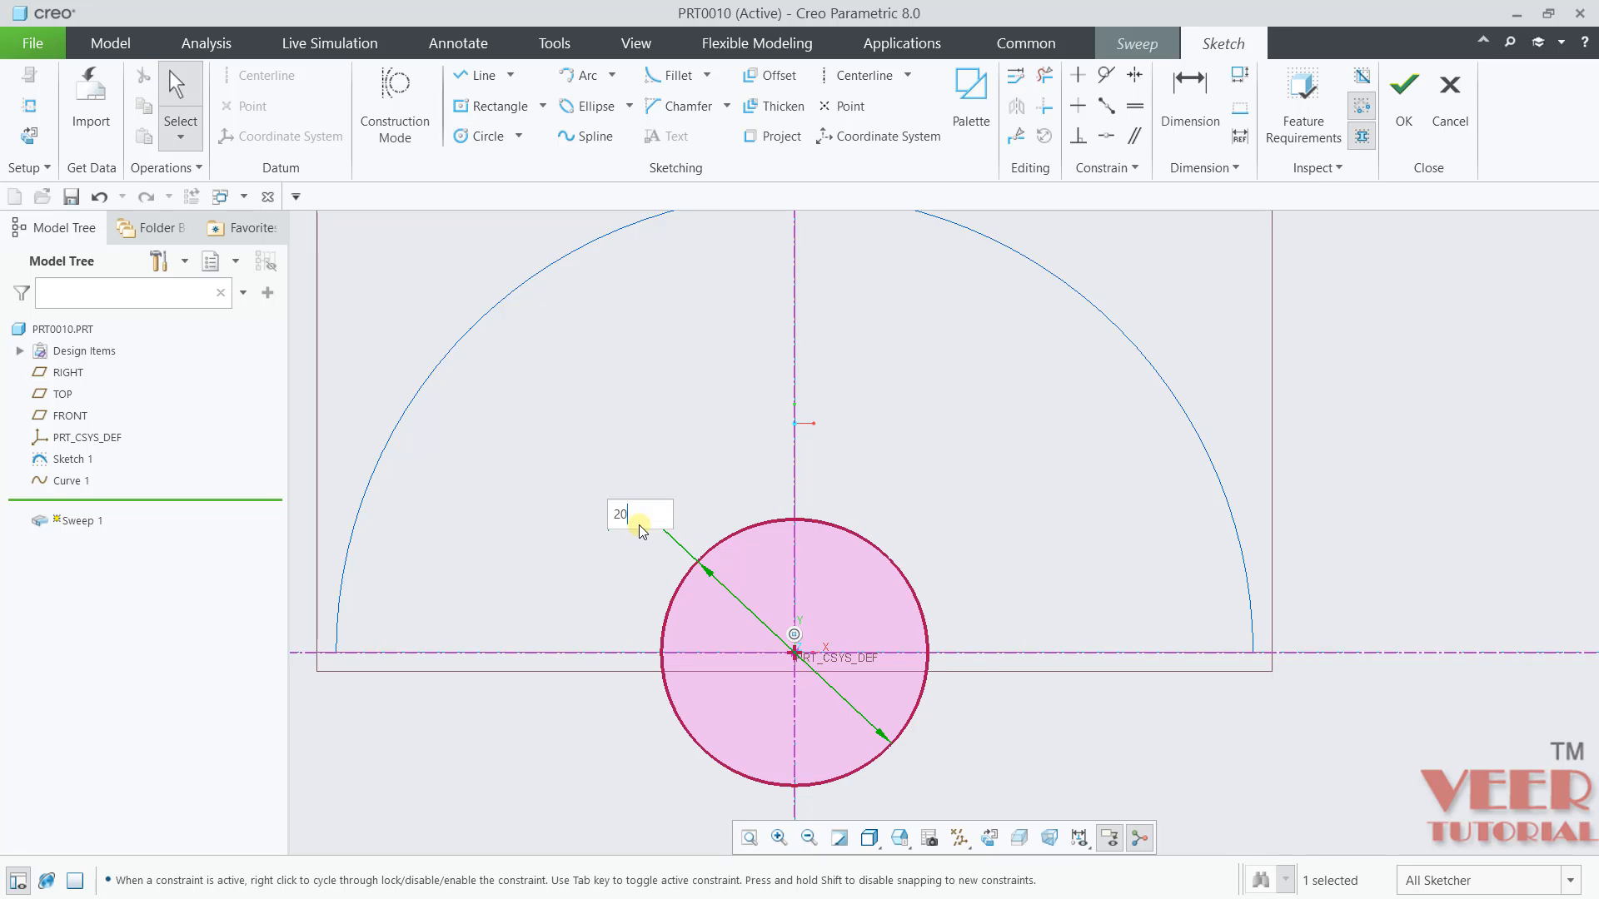
key("Return")
Draw two lines from one shared point on the horizontal reference beyond the circle, tangent to its upper and lower halves
scroll(533, 643, "up", 4)
scroll(662, 600, "down", 3)
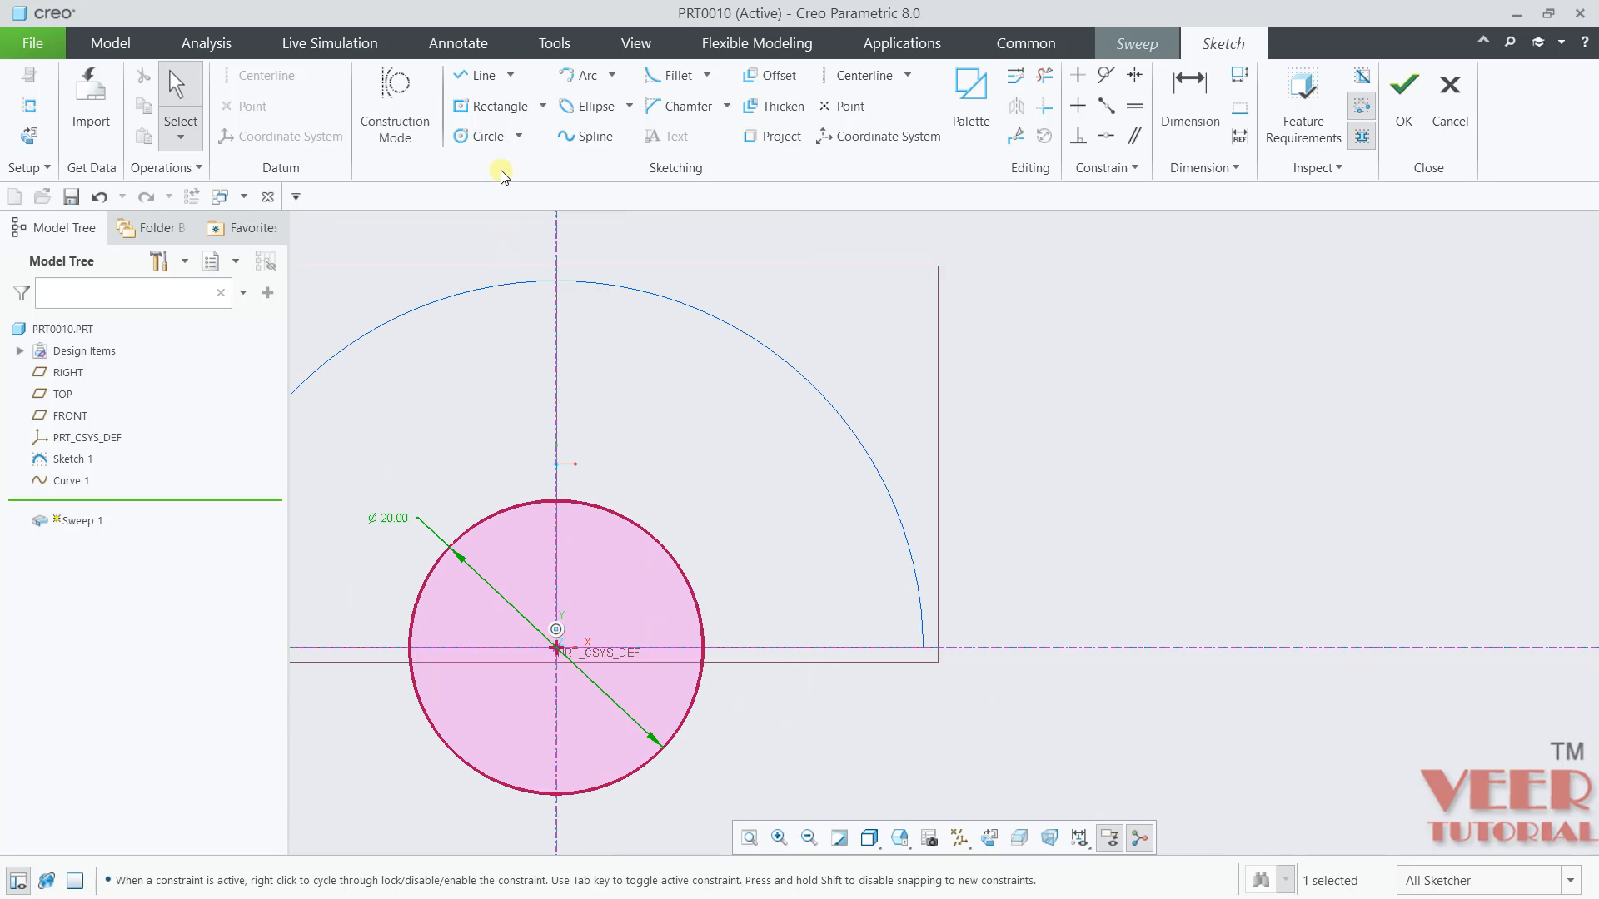
left_click(510, 75)
left_click(457, 106)
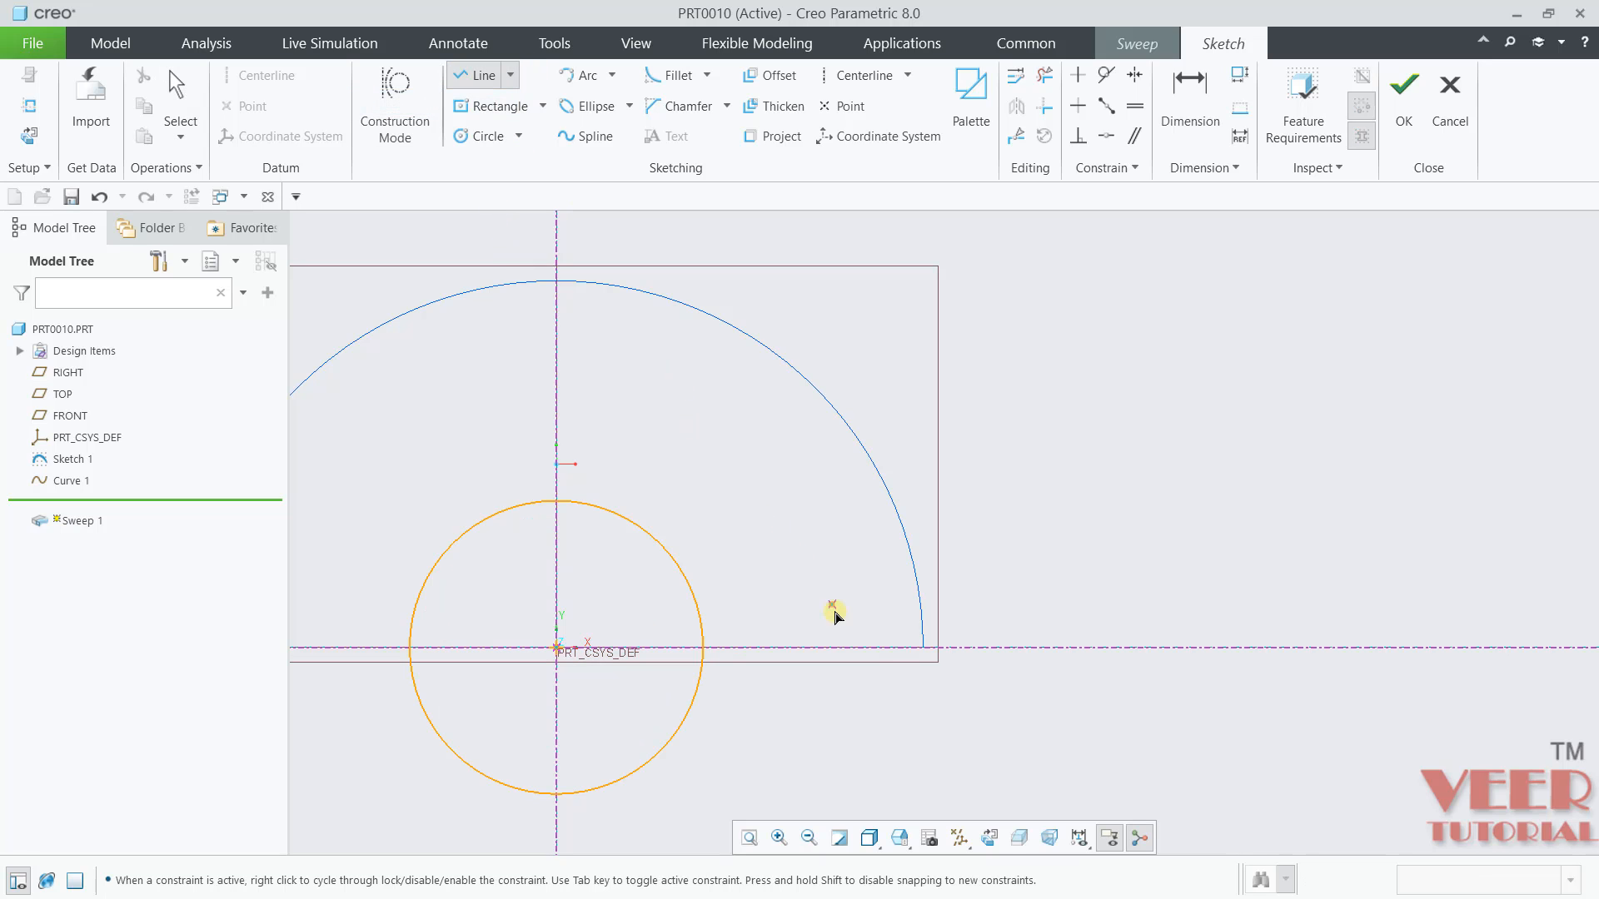
left_click(863, 648)
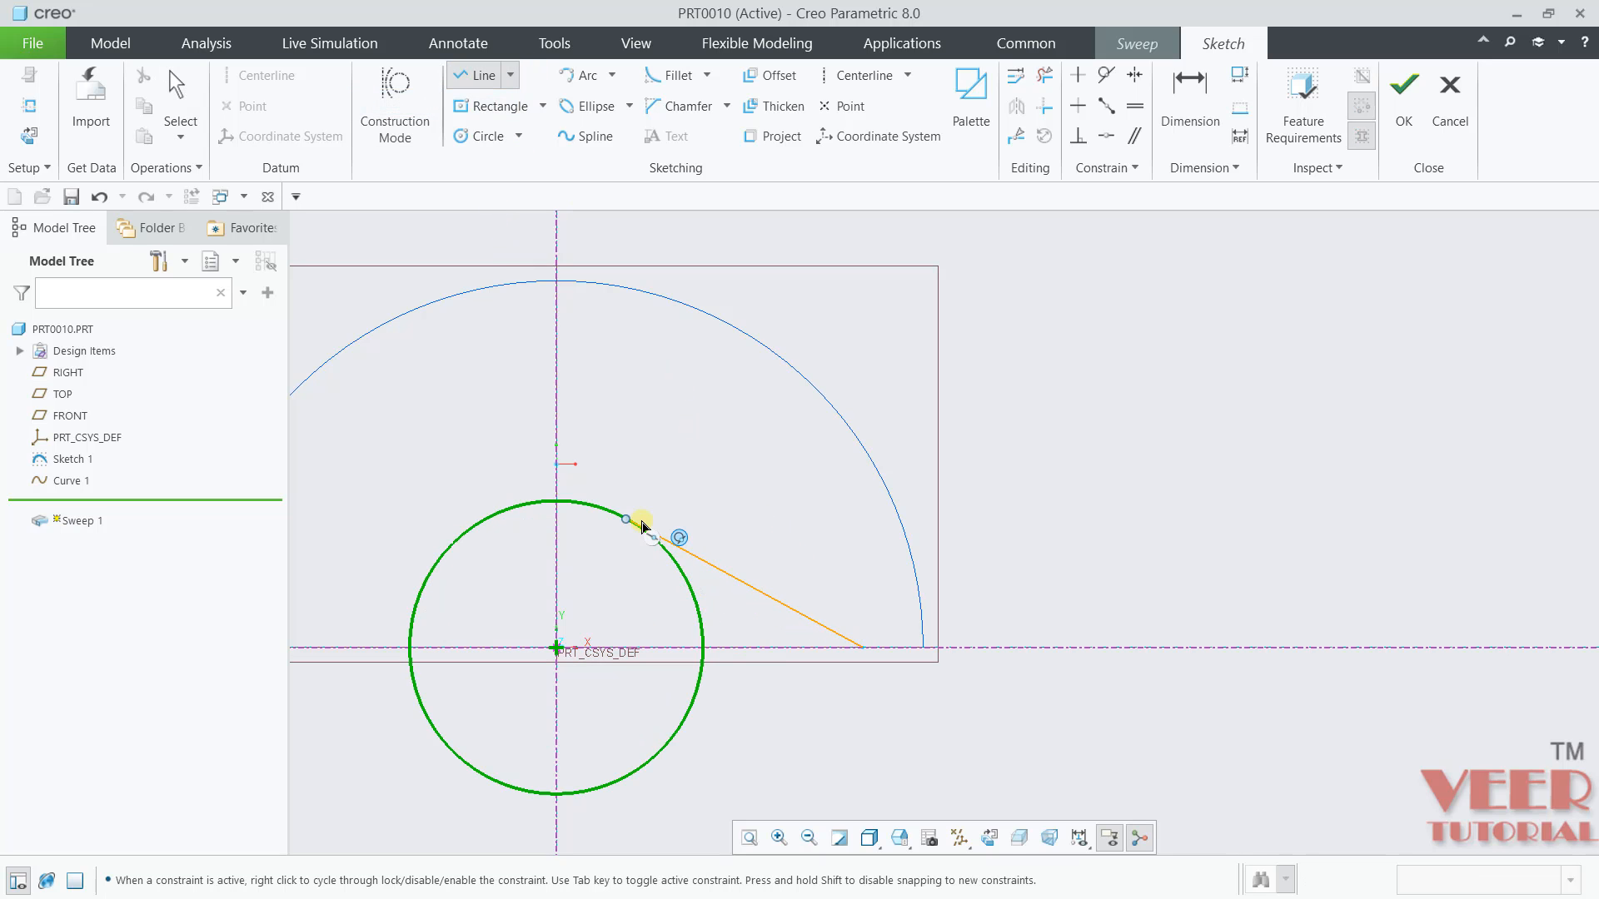
left_click(641, 525)
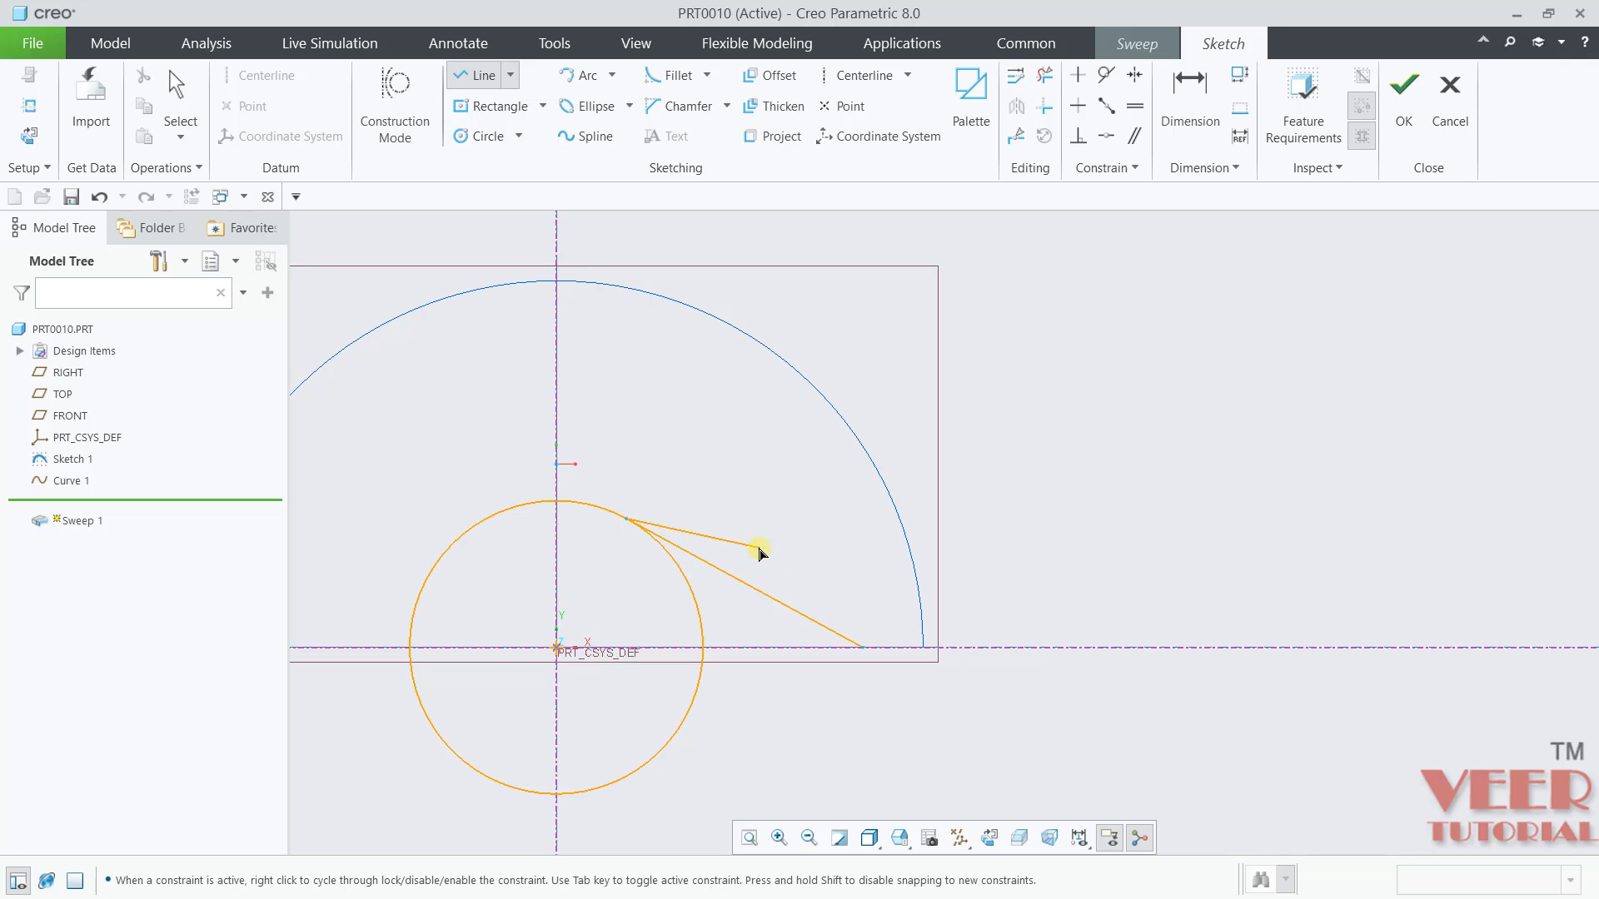
middle_click(783, 559)
left_click(865, 649)
middle_click(1041, 675)
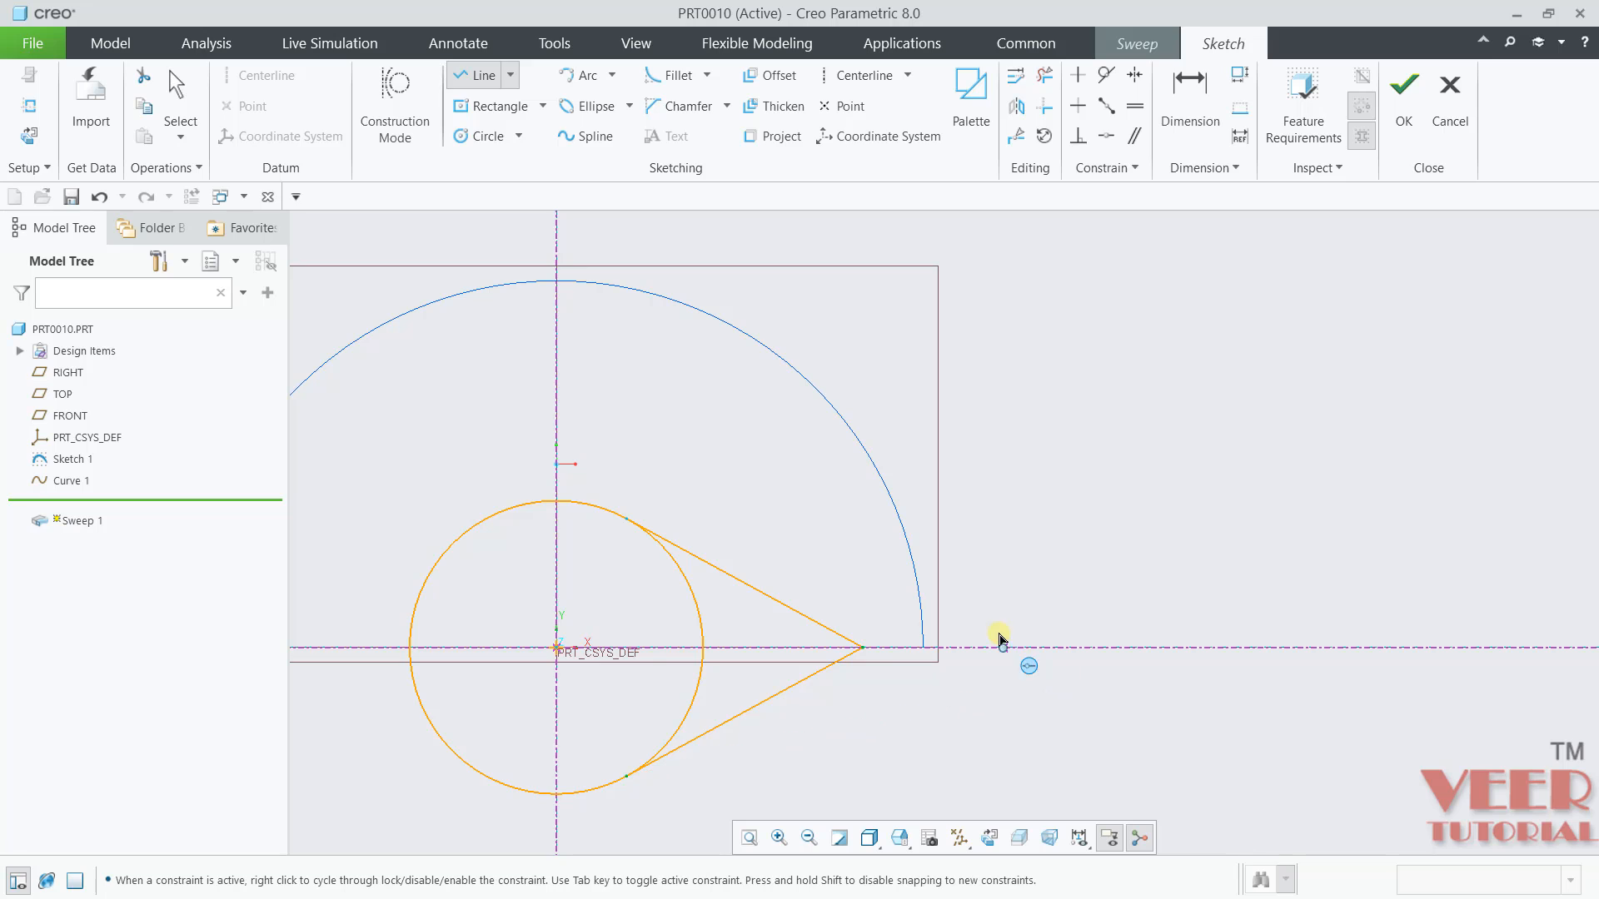
middle_click(1003, 643)
Trim away the circle's arc between the two tangent points to leave a closed teardrop profile
left_click(1044, 75)
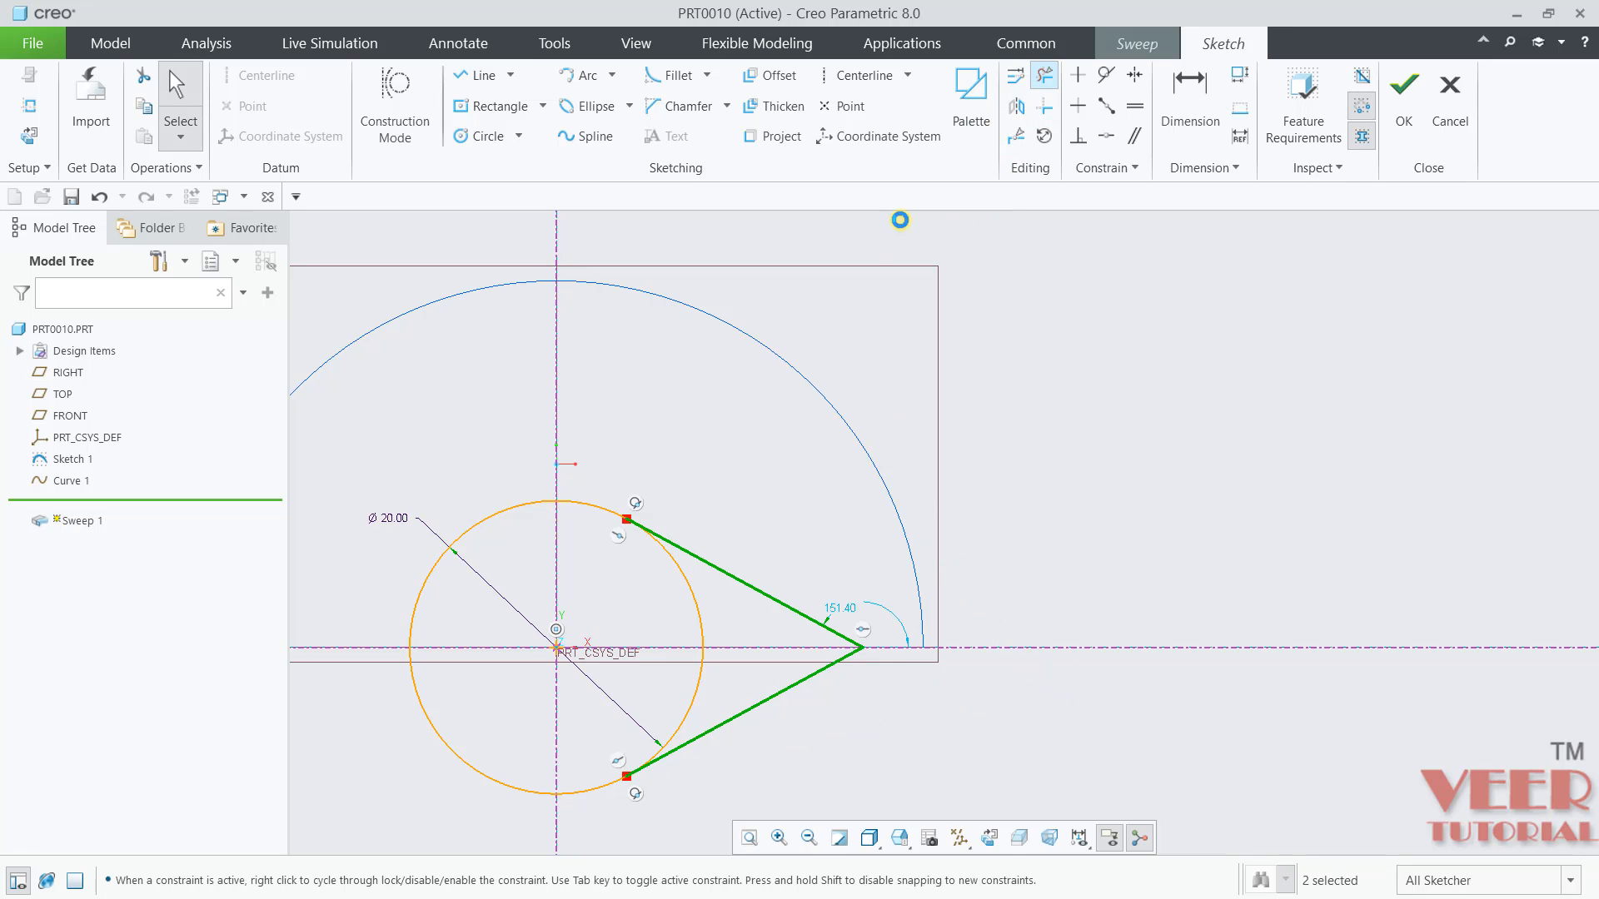
left_click(702, 685)
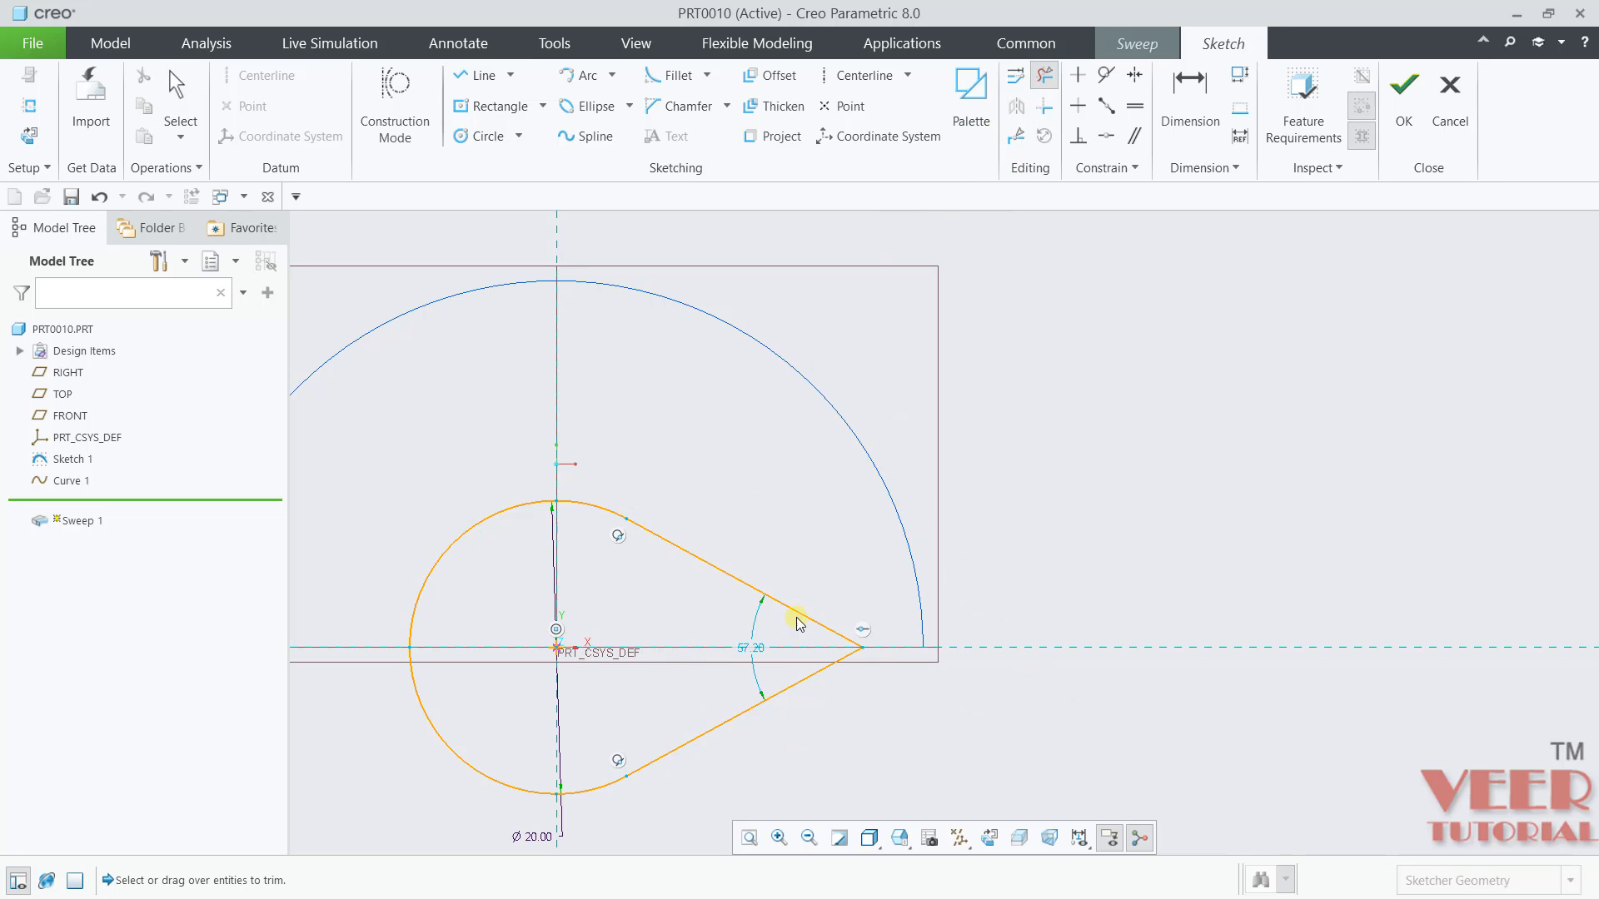
Accept the teardrop section and complete the constant-section solid sweep along the straight trajectory
middle_click(1107, 428)
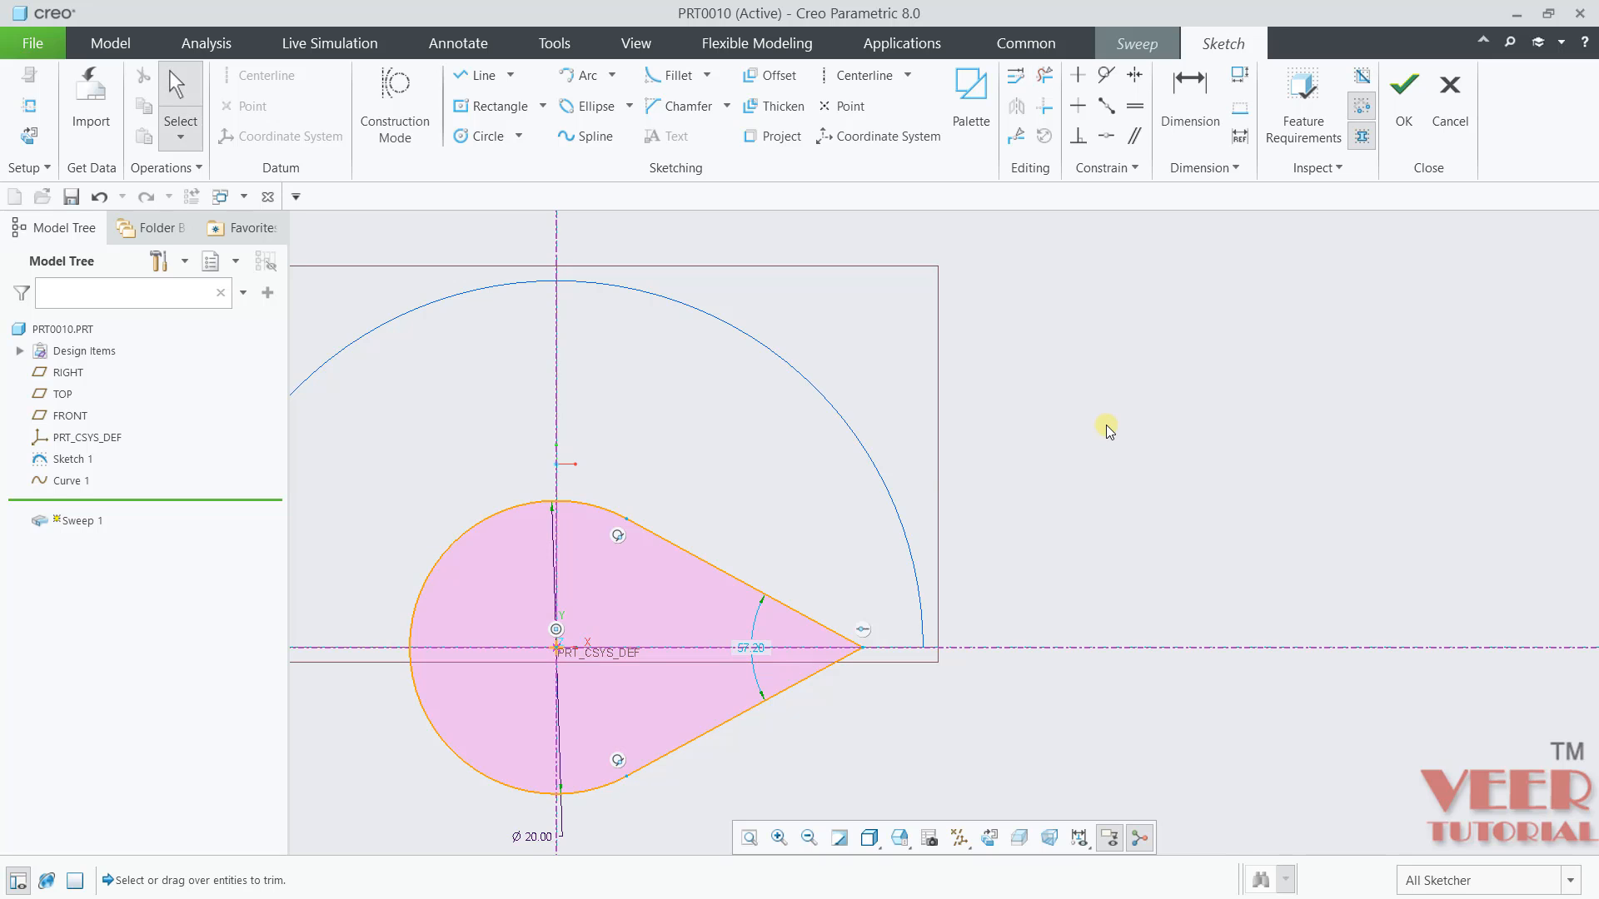
left_click(1404, 86)
middle_click_drag(776, 554, 938, 592)
left_click(878, 133)
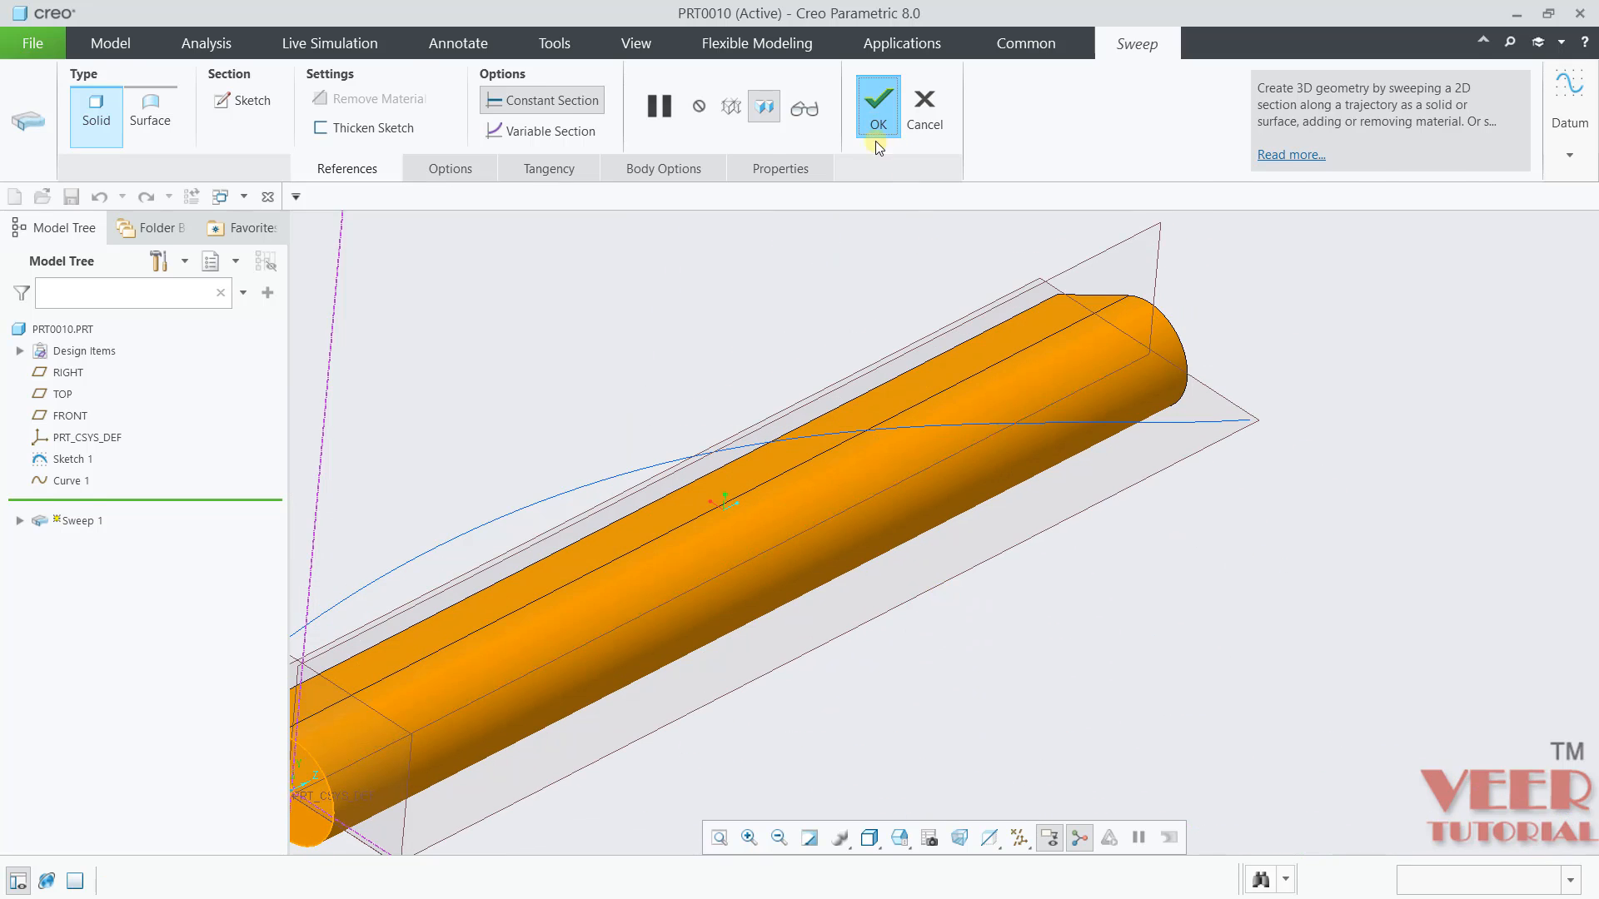
middle_click_drag(1181, 553, 1223, 541)
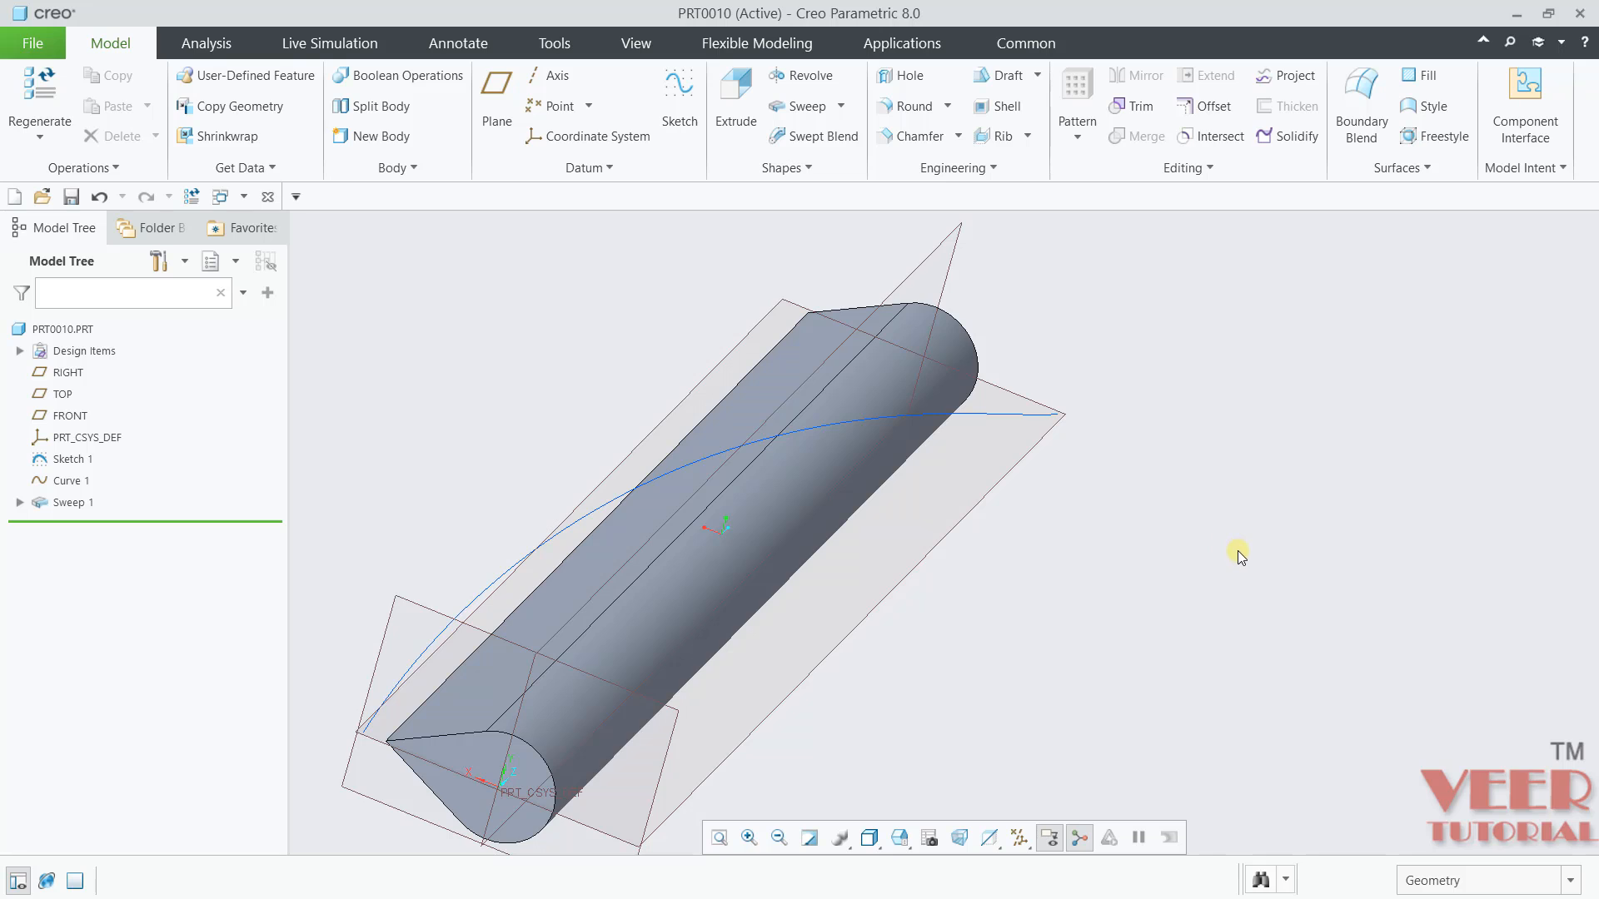
middle_click_drag(1238, 549, 1182, 535)
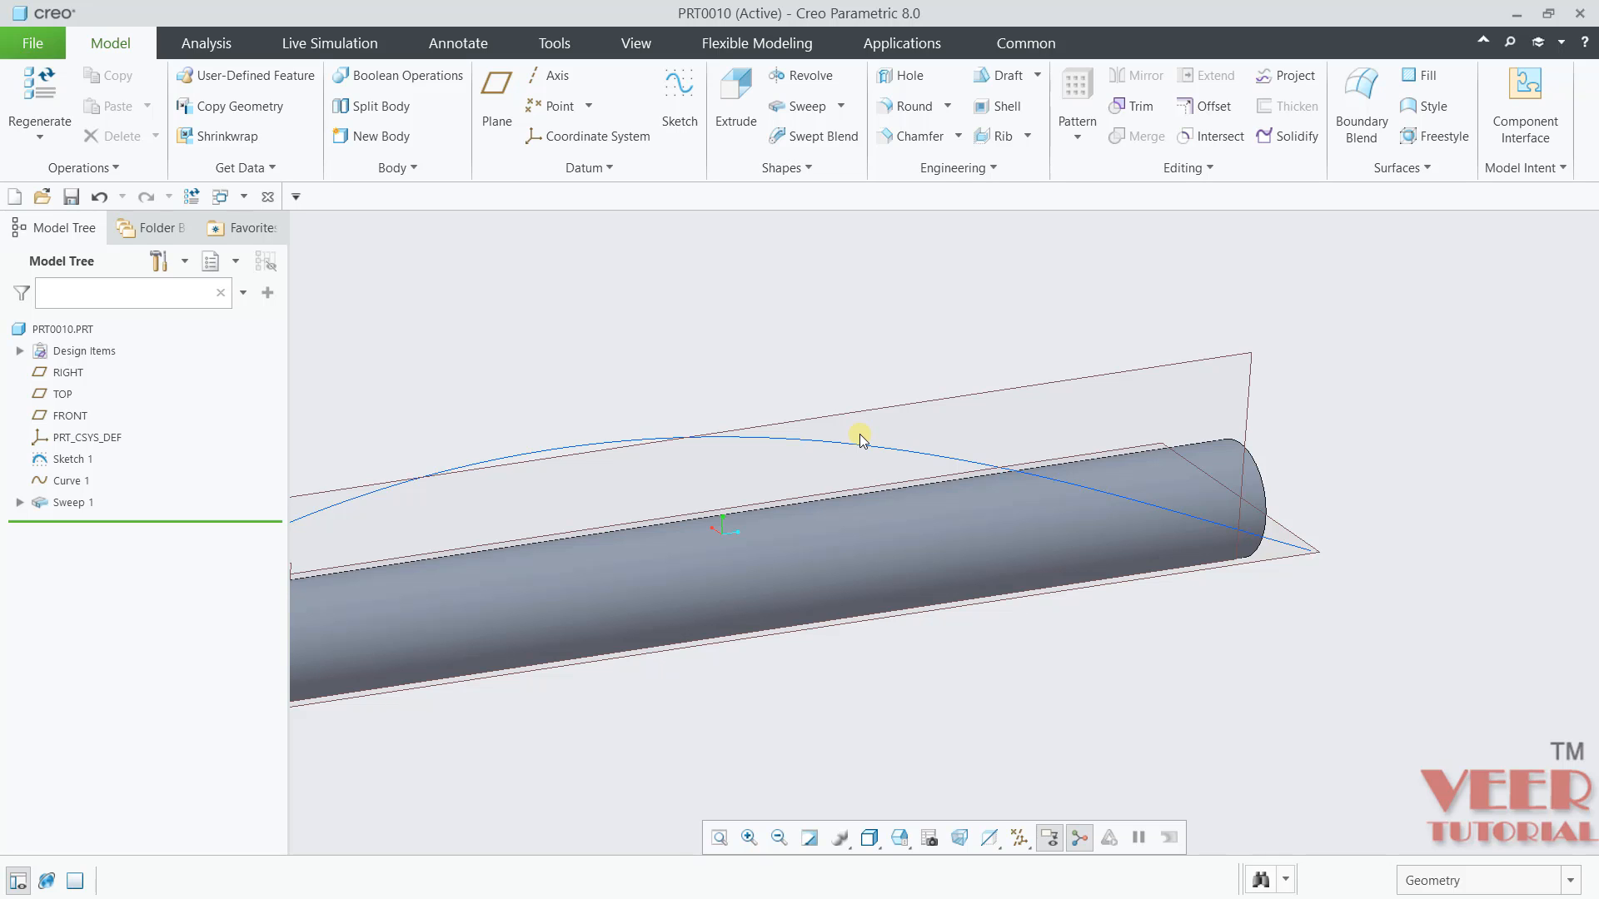
Reopen the sweep's definition and add the equation curve as a second trajectory chain
left_click(73, 502)
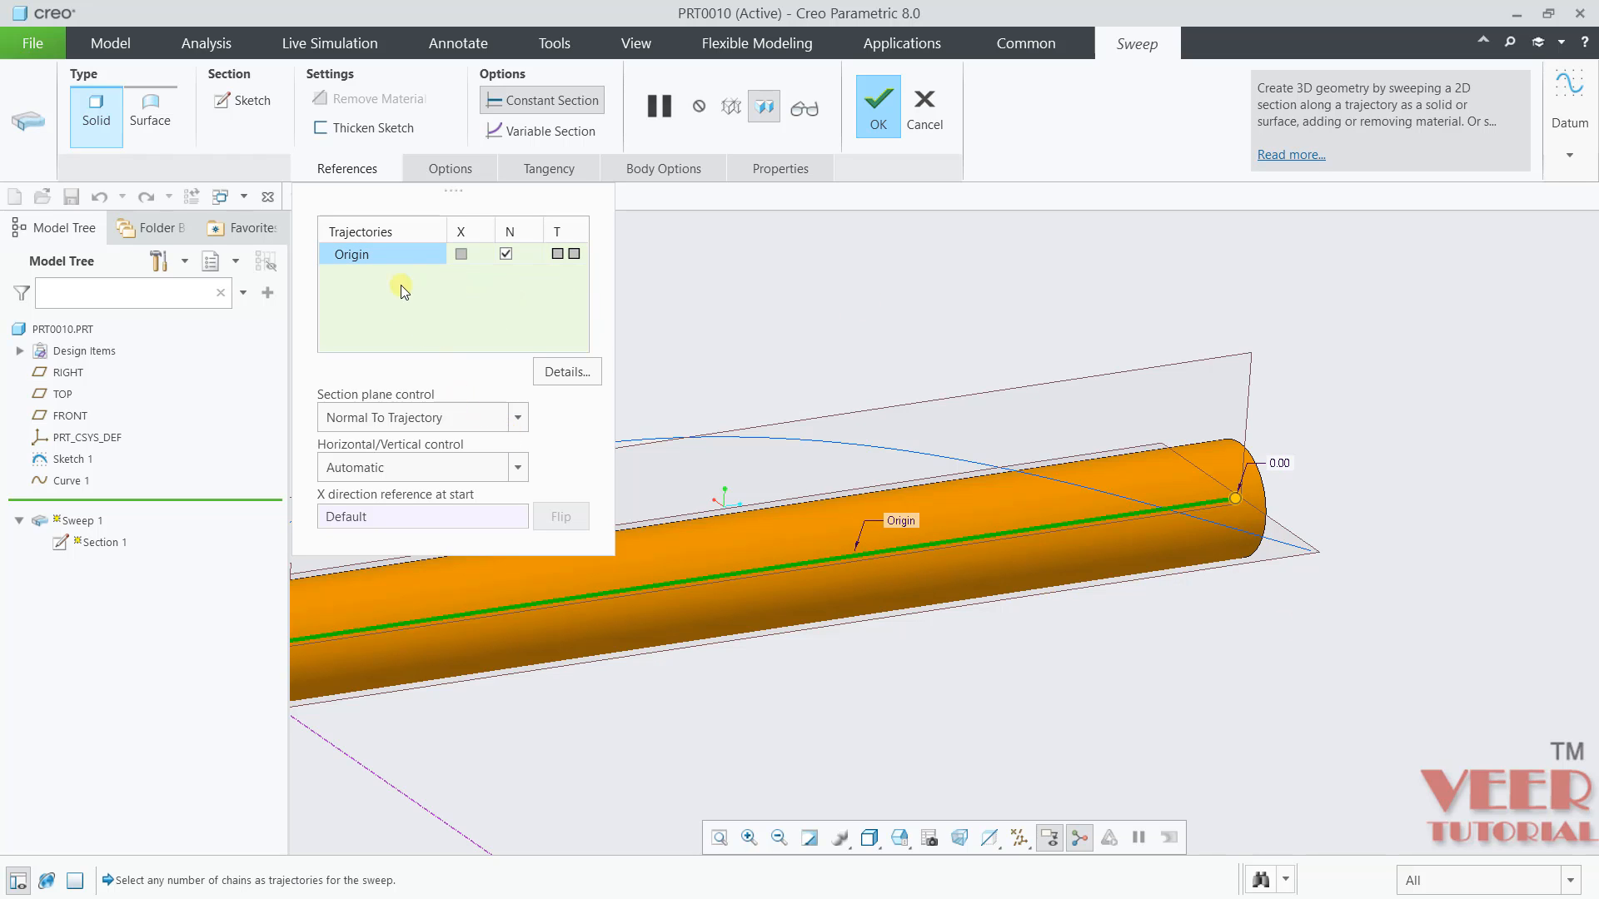
left_click(859, 452, "ctrl")
middle_click_drag(859, 452, 1228, 581)
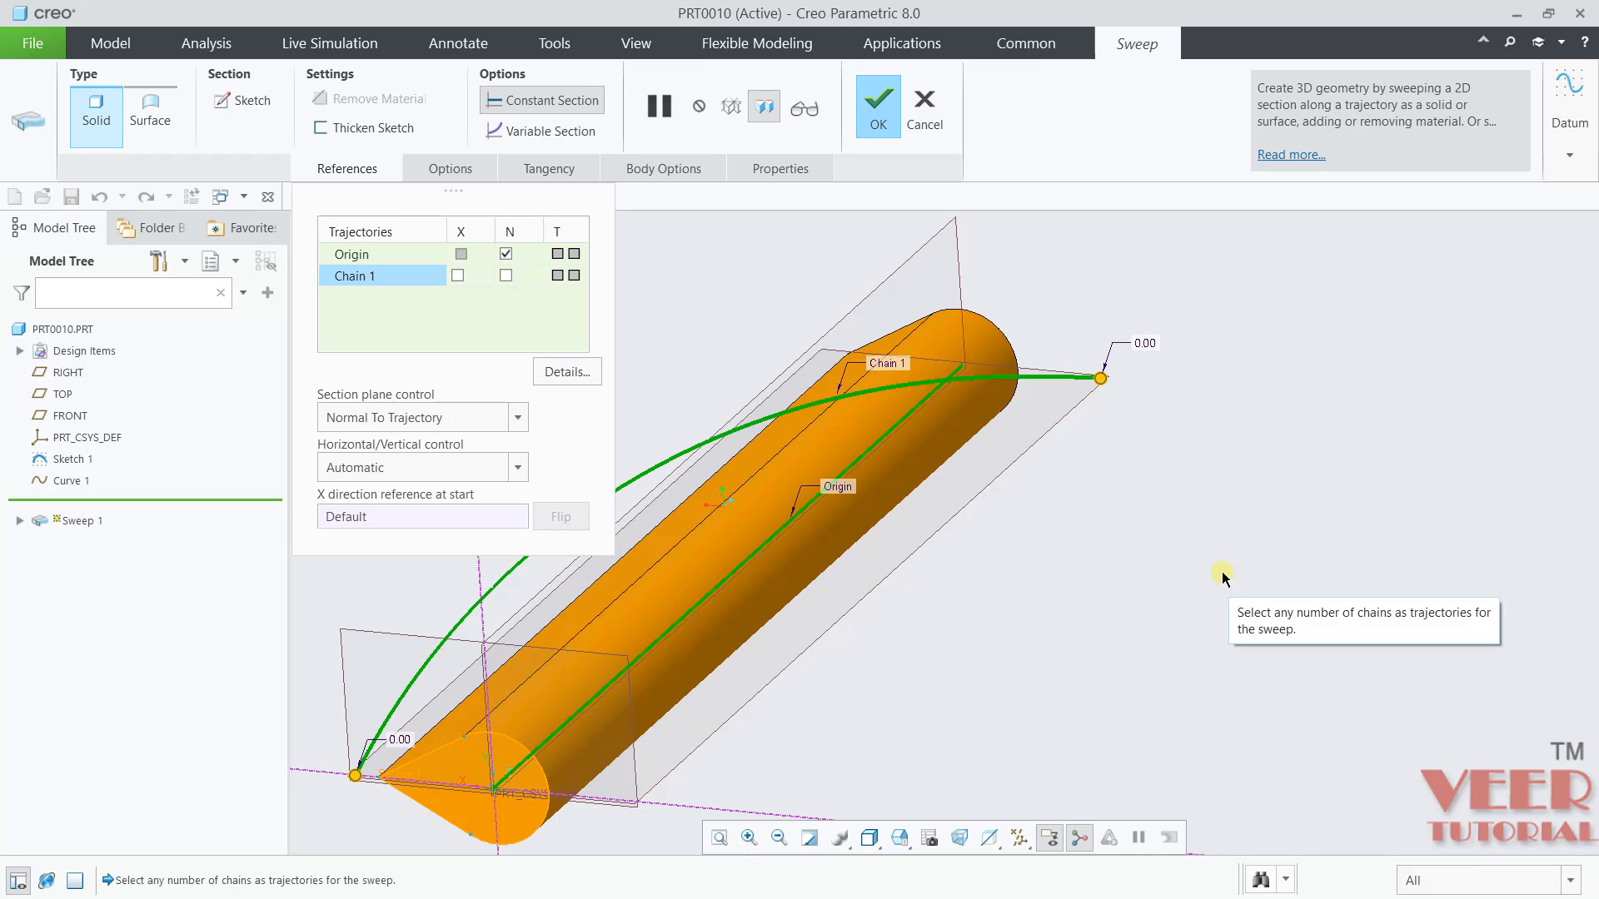
Switch the sweep to Variable Section, set its horizontal/vertical control to X-Trajectory, and complete the feature
left_click(527, 132)
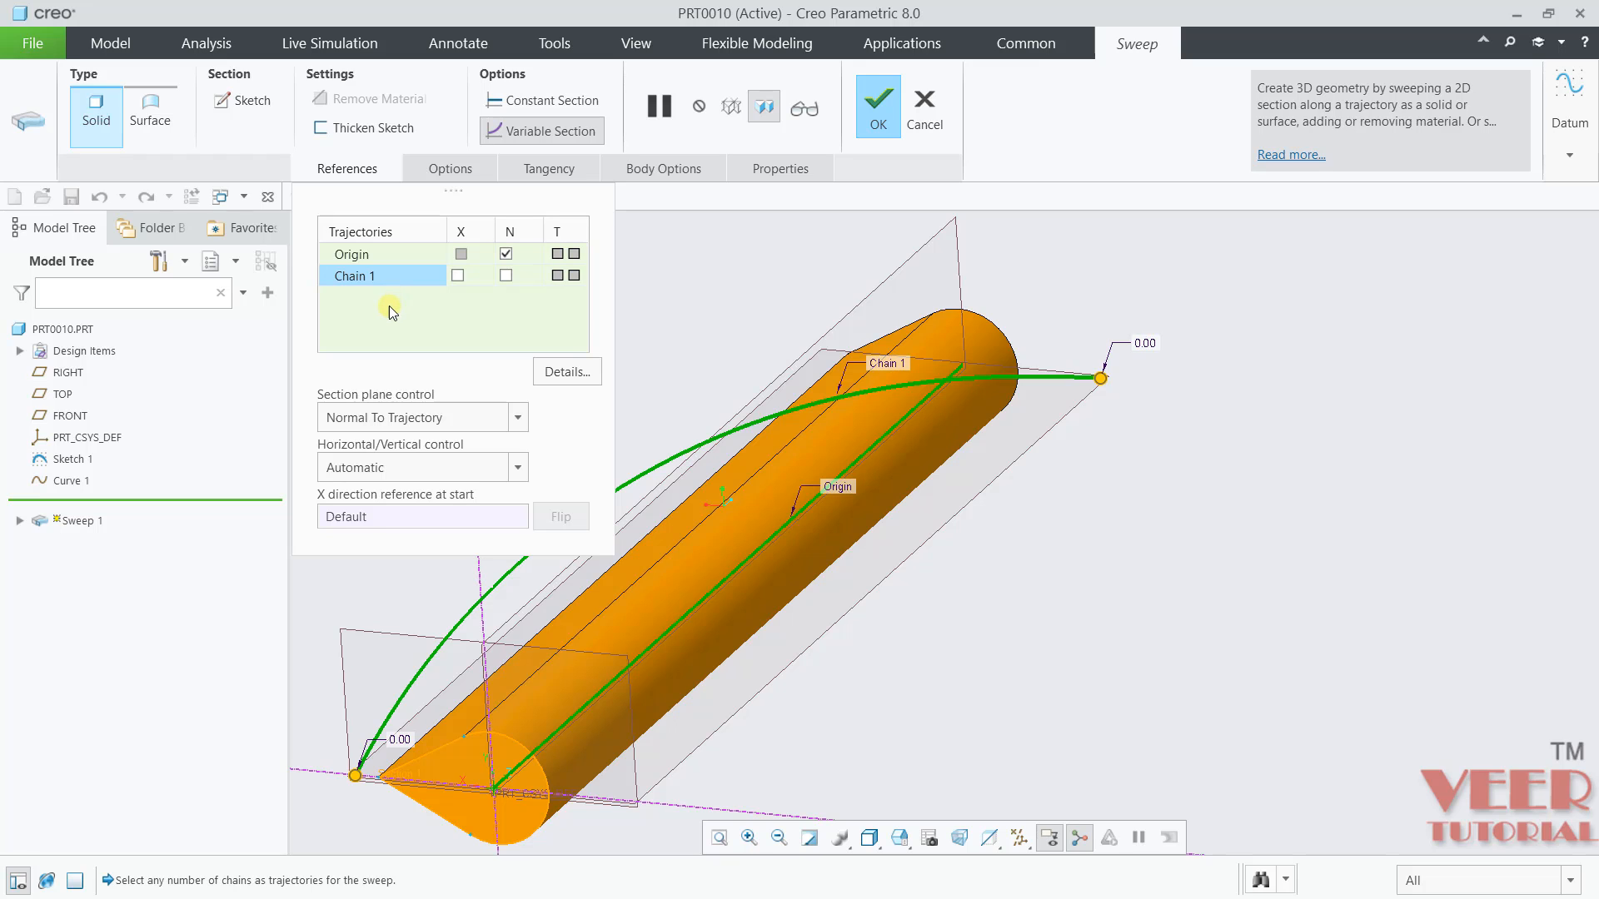
left_click(400, 471)
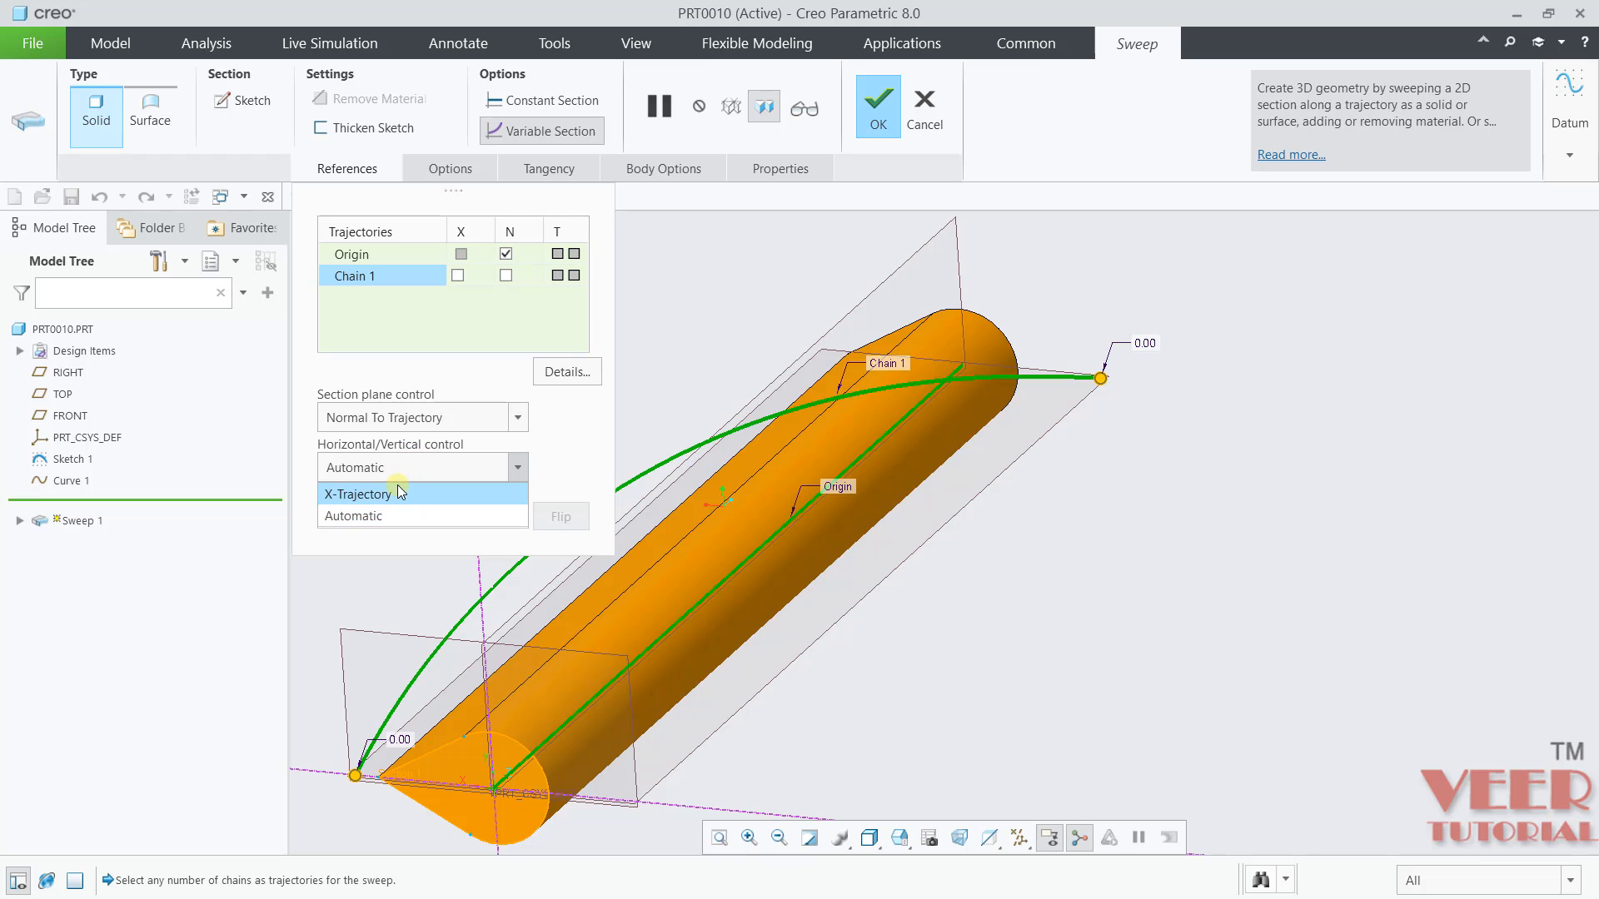
left_click(398, 494)
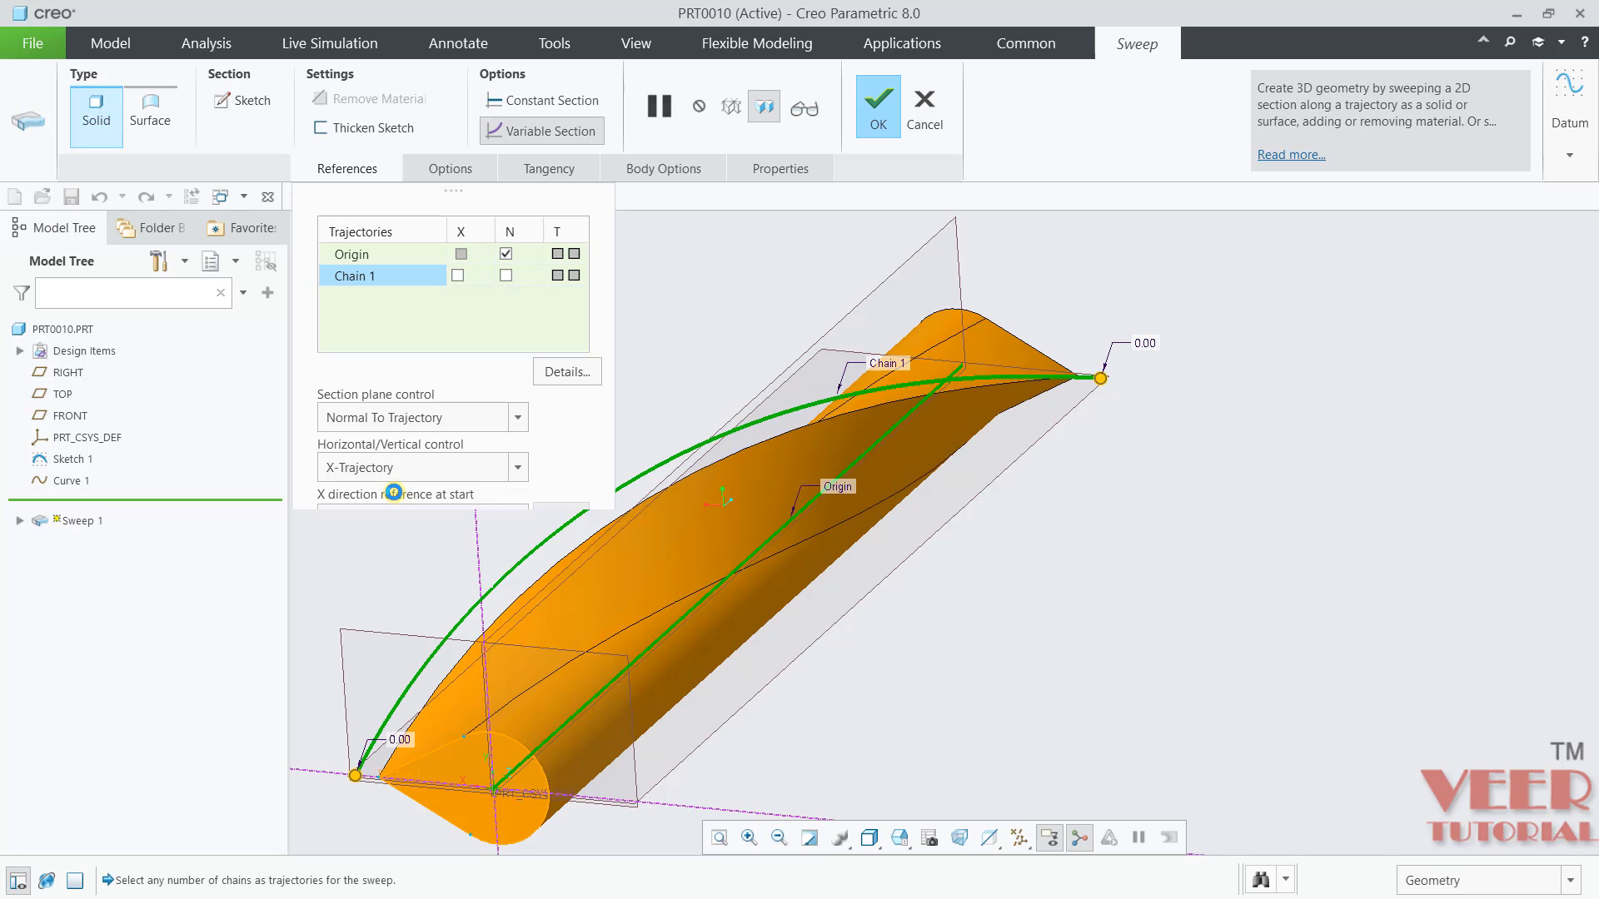
mouse_move(1010, 424)
middle_mouse_down()
mouse_move(950, 458)
mouse_move(1032, 482)
mouse_move(957, 492)
middle_mouse_up()
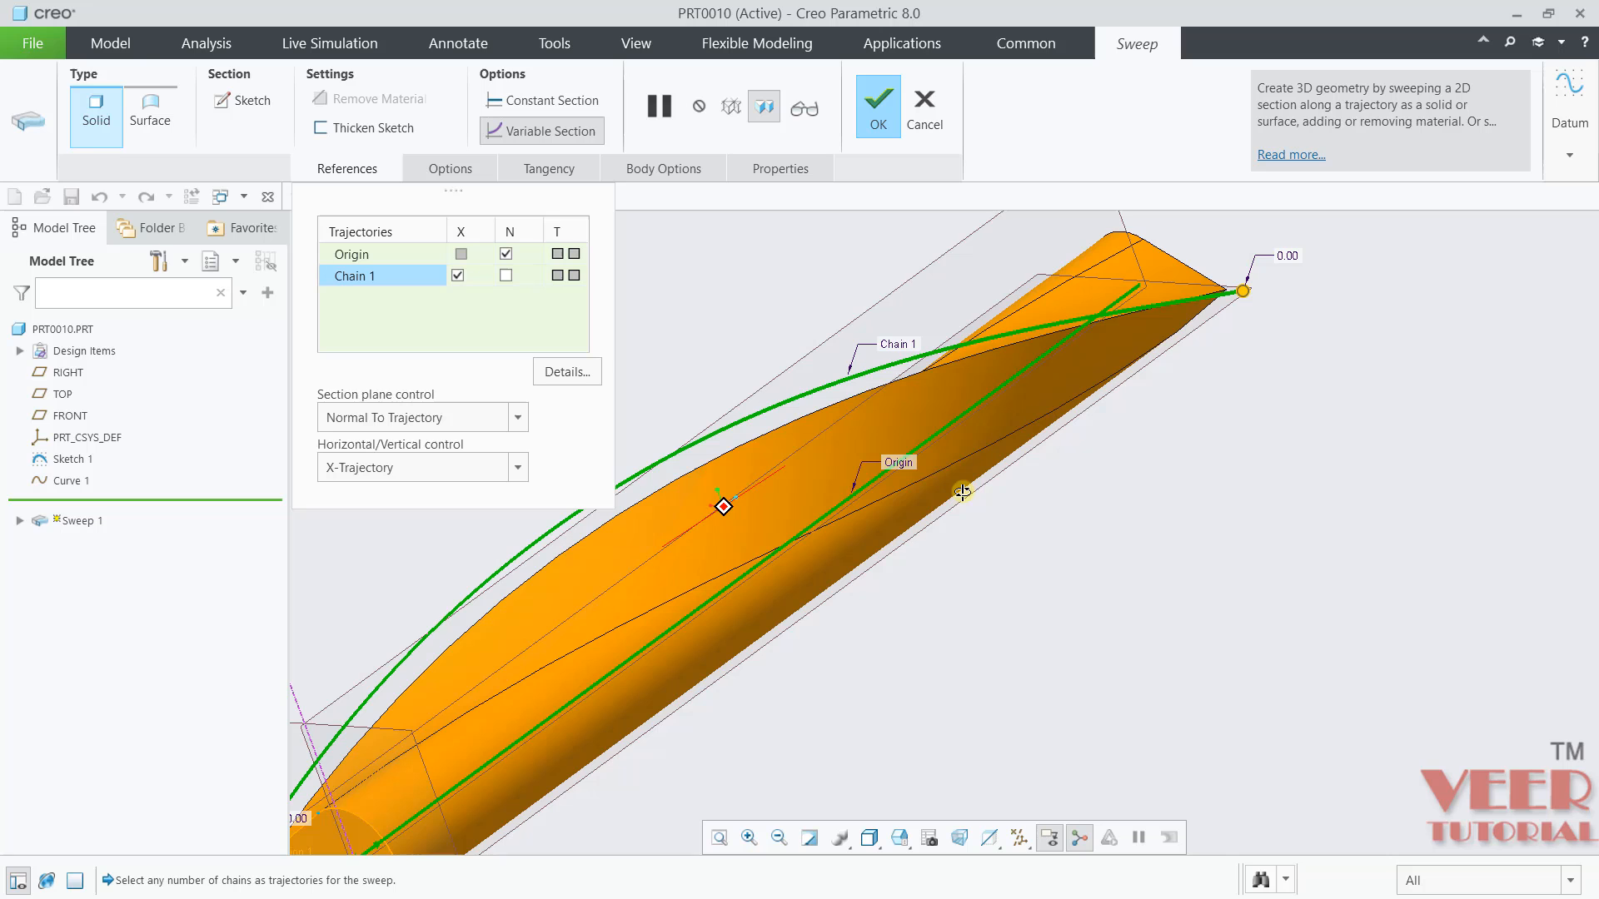
left_click(876, 108)
mouse_move(1101, 499)
middle_mouse_down()
mouse_move(1227, 511)
mouse_move(1110, 524)
mouse_move(1051, 472)
mouse_move(1097, 567)
mouse_move(1167, 447)
mouse_move(1220, 537)
mouse_move(1176, 492)
middle_mouse_up()
scroll(1171, 488, "down", 3)
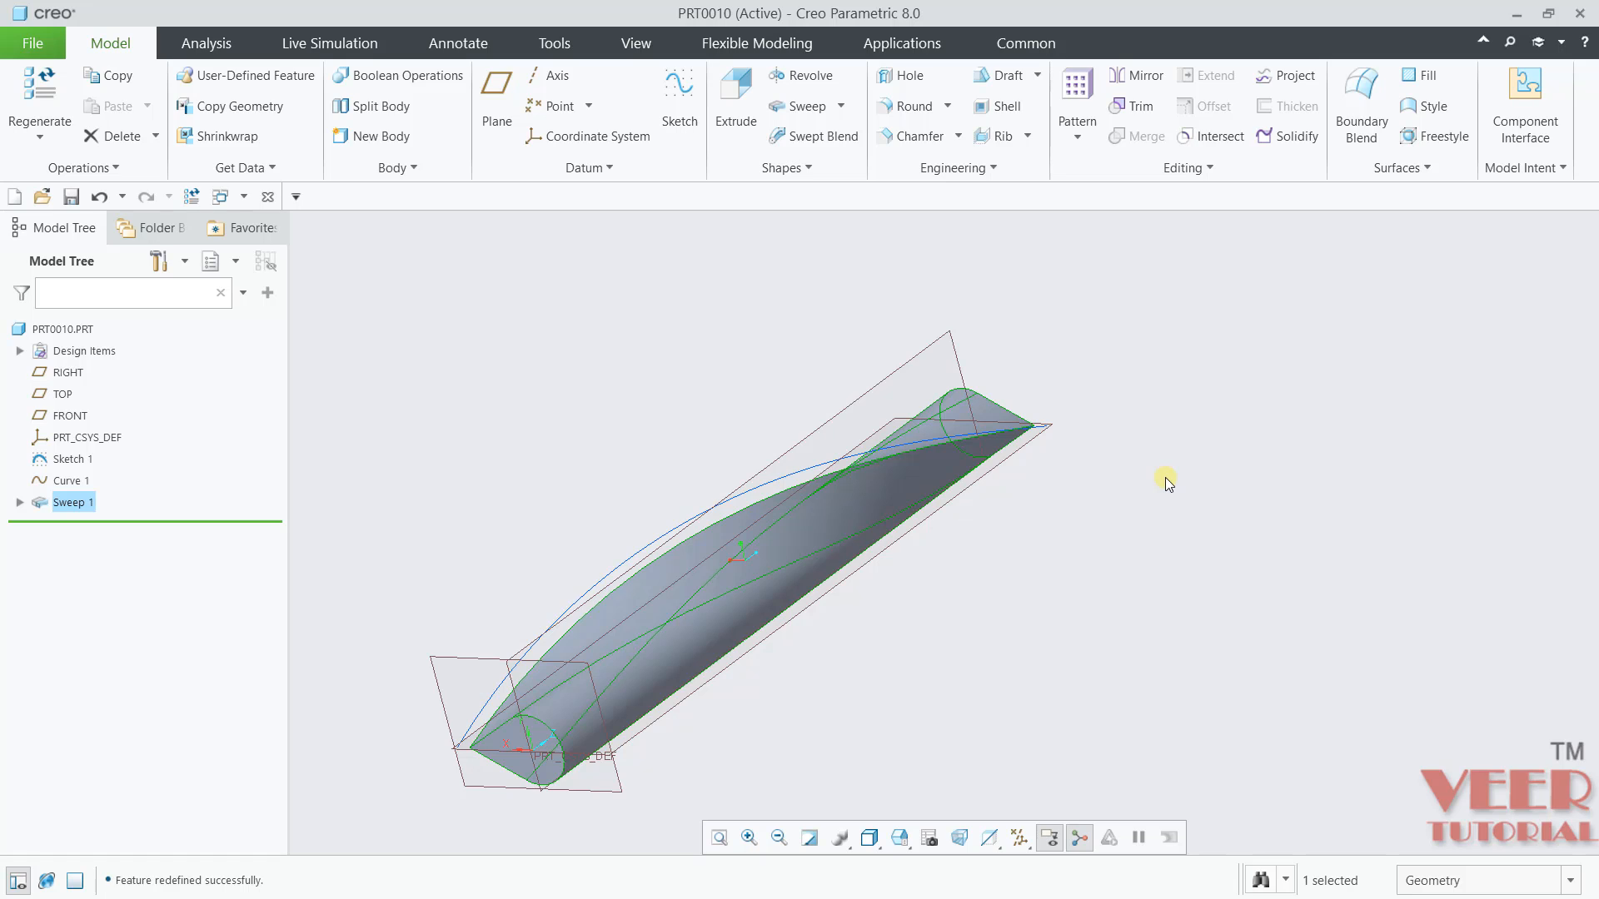
Delete the straight-line sketch together with its dependent sweep, and delete the equation curve as well
right_click(79, 460)
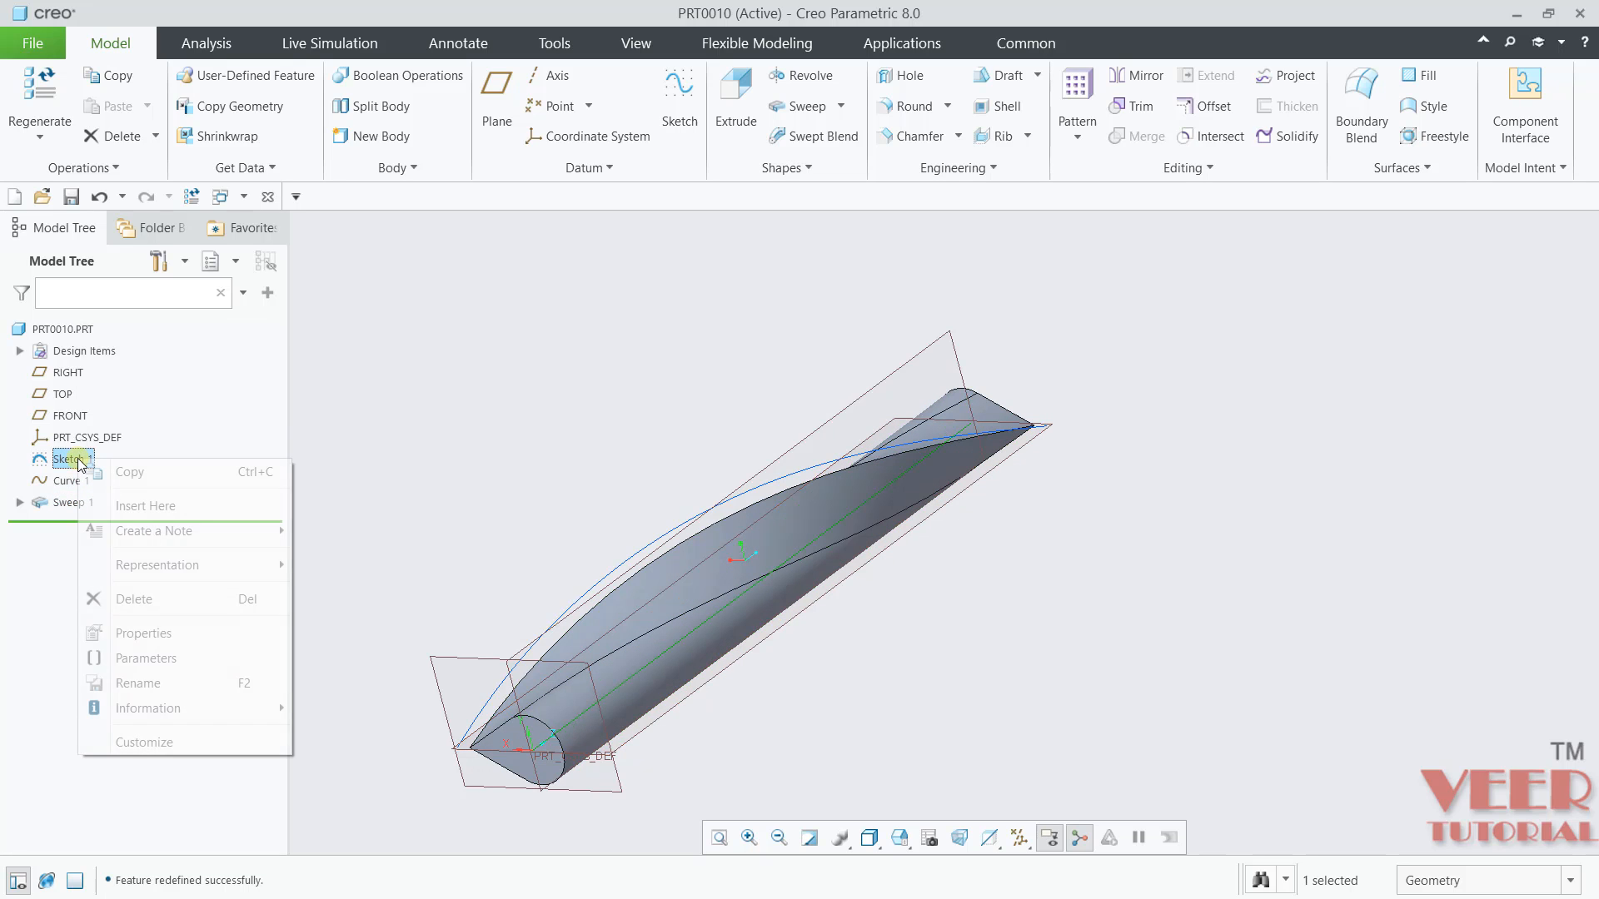
left_click(150, 599)
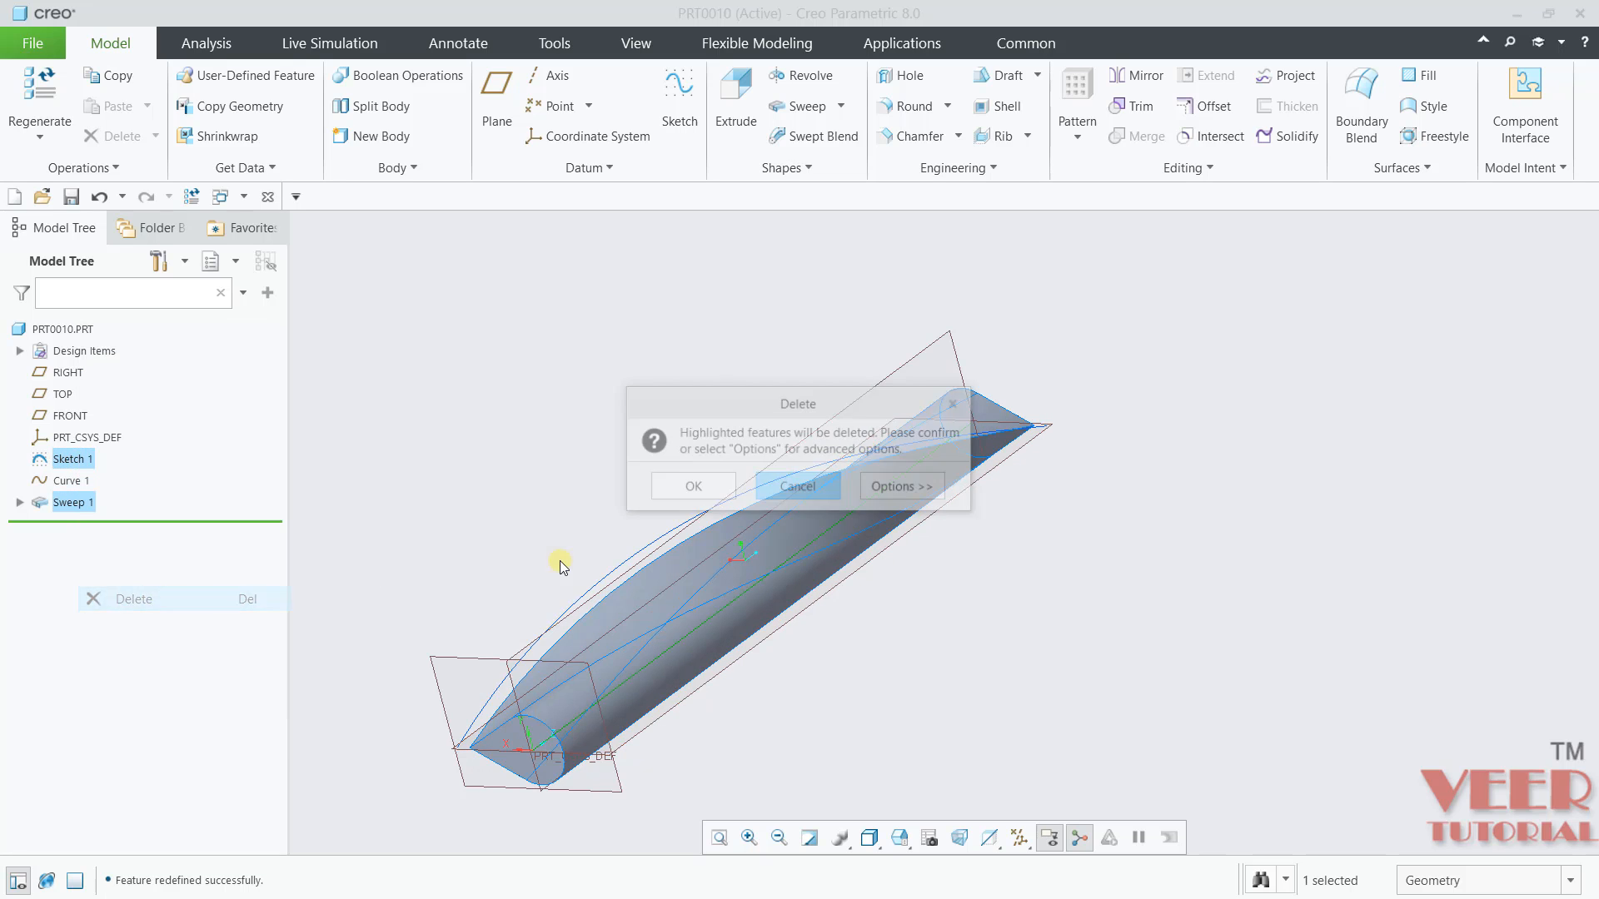
left_click(671, 487)
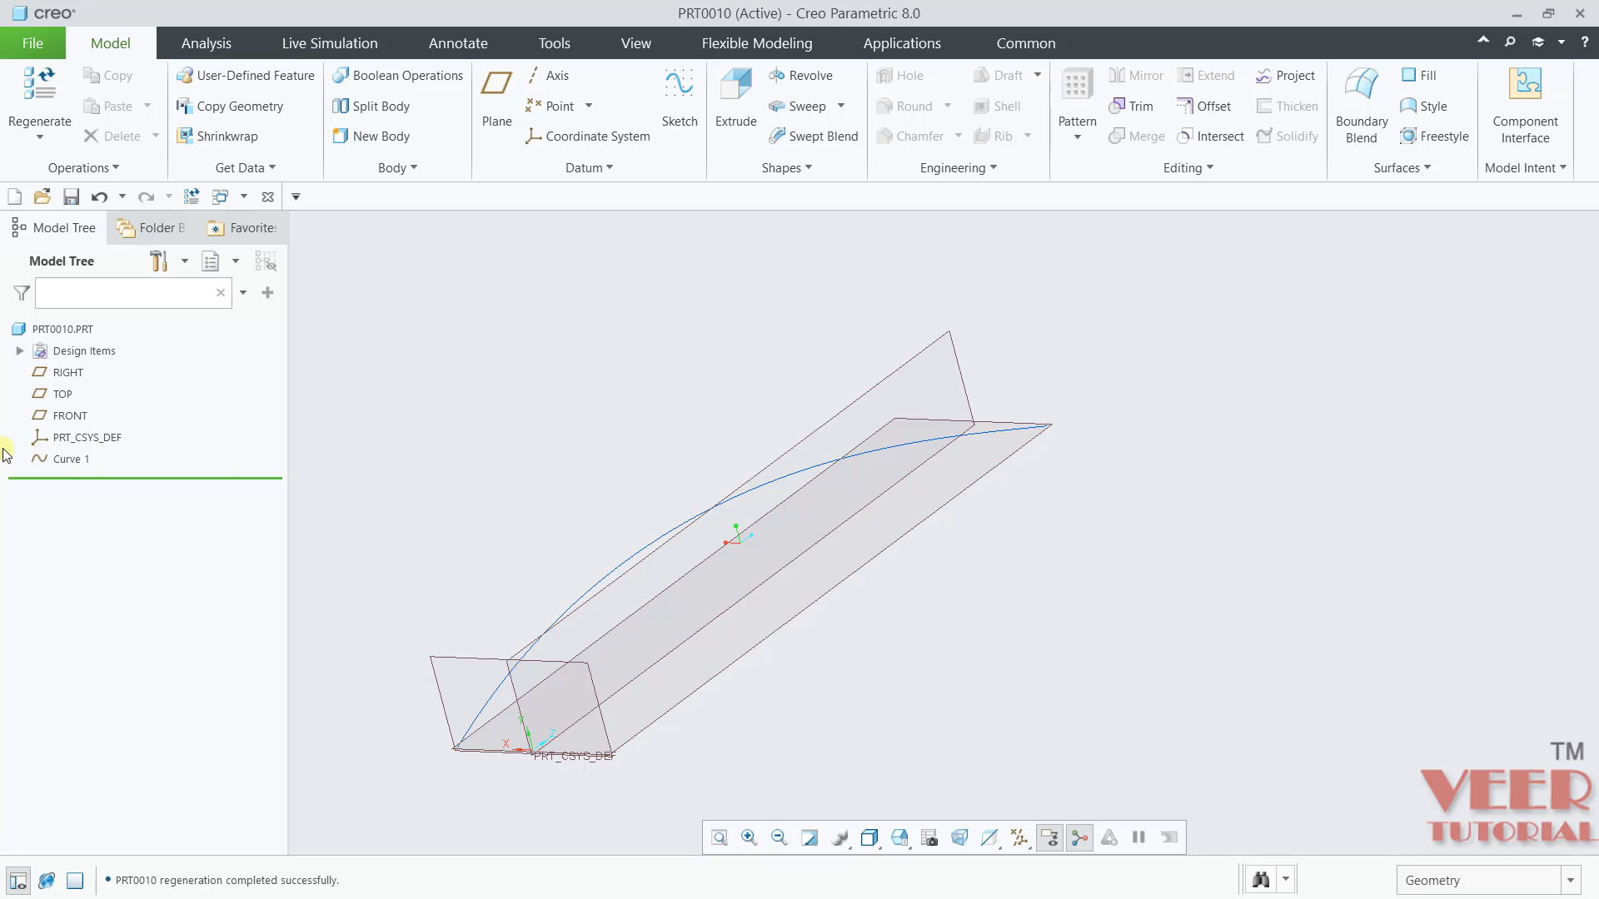
right_click(71, 458)
left_click(136, 570)
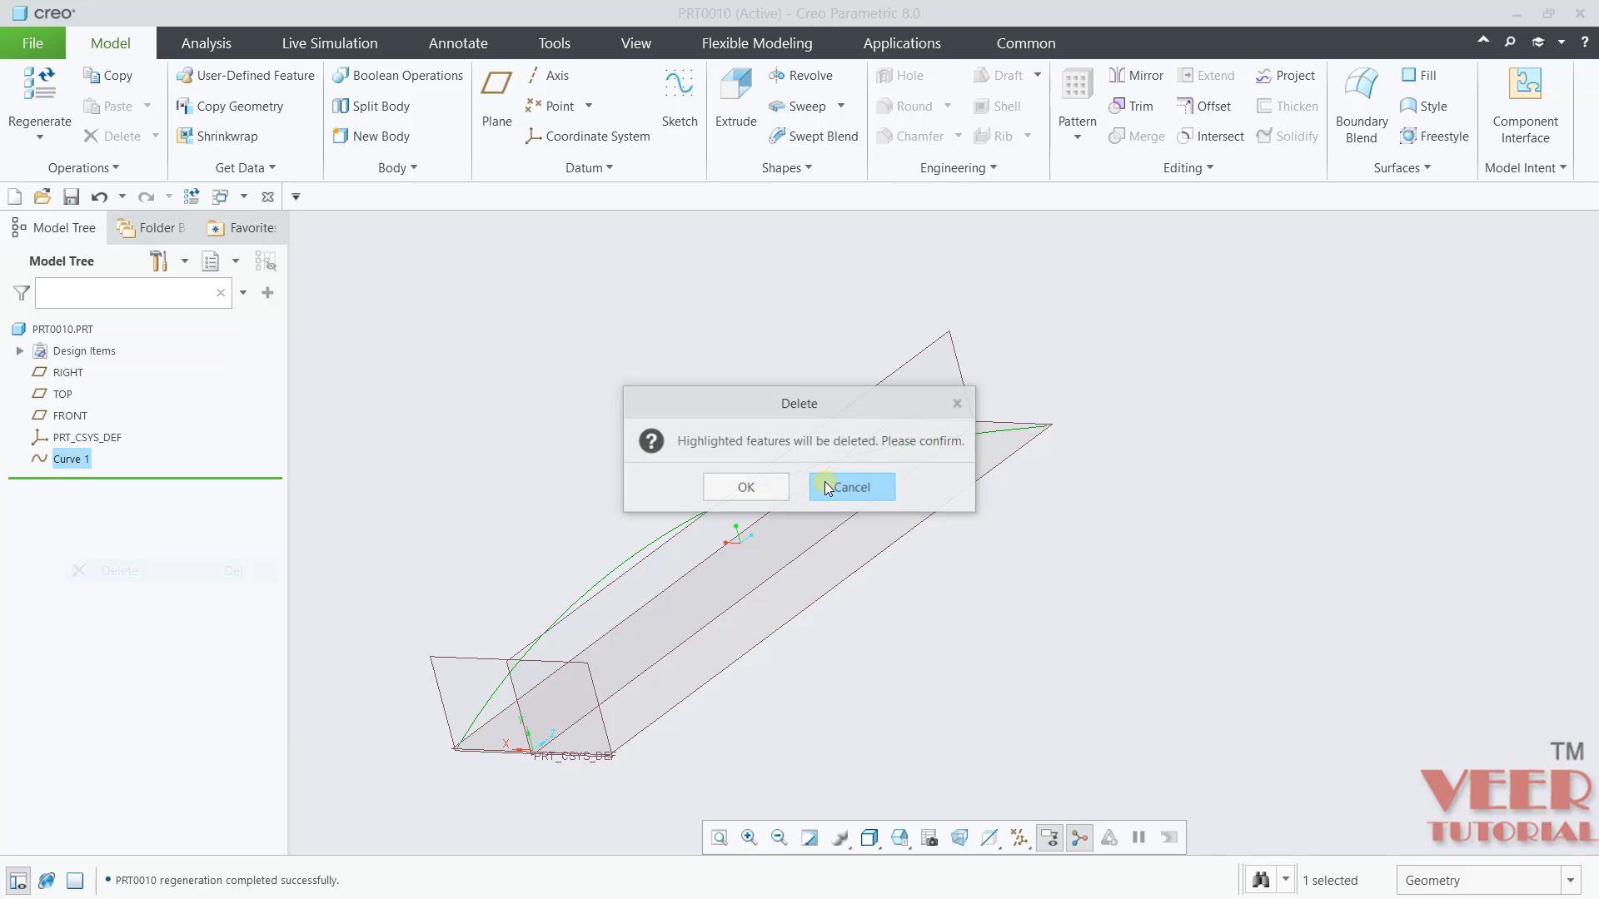
left_click(747, 488)
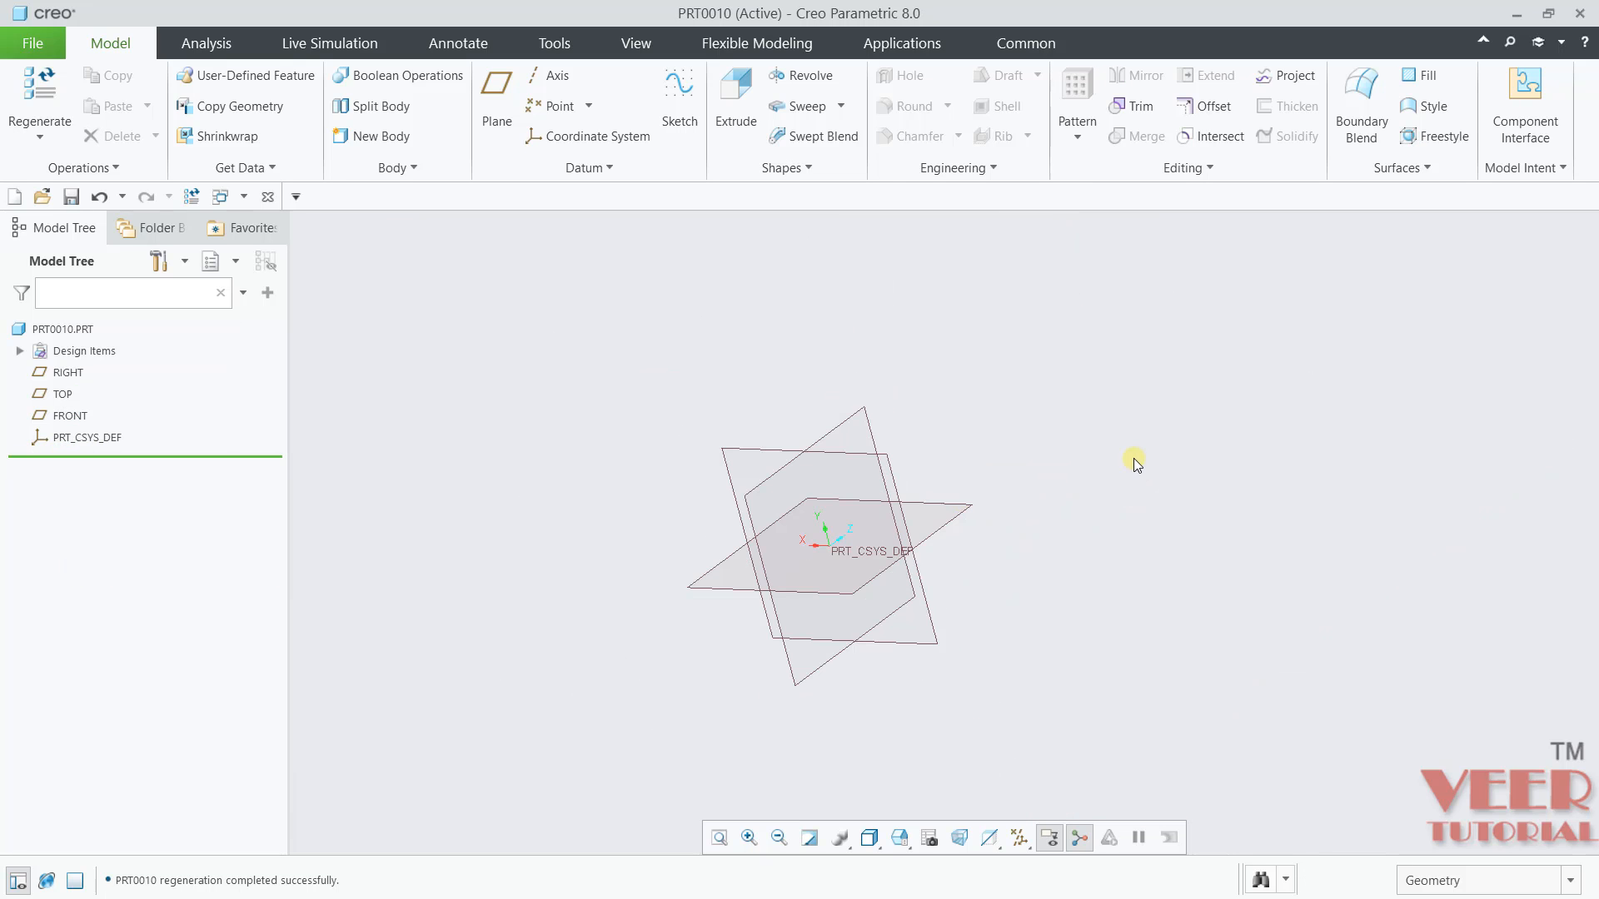
Start a new sketch on the TOP datum plane with RIGHT as the Left orientation reference
left_click(679, 100)
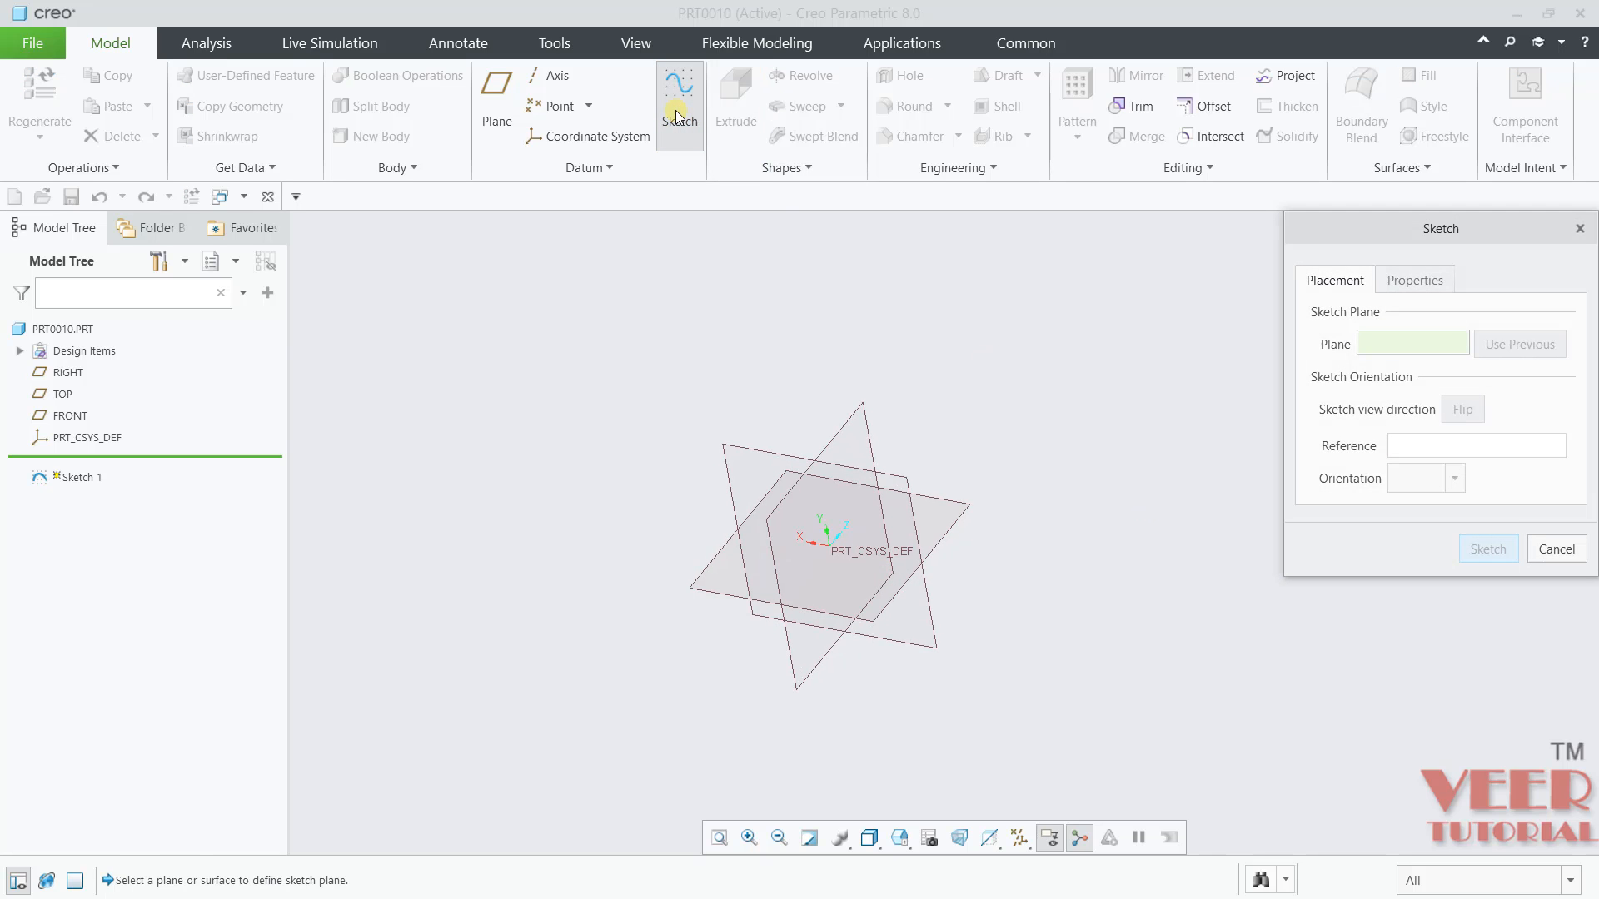
scroll(962, 477, "down", 4)
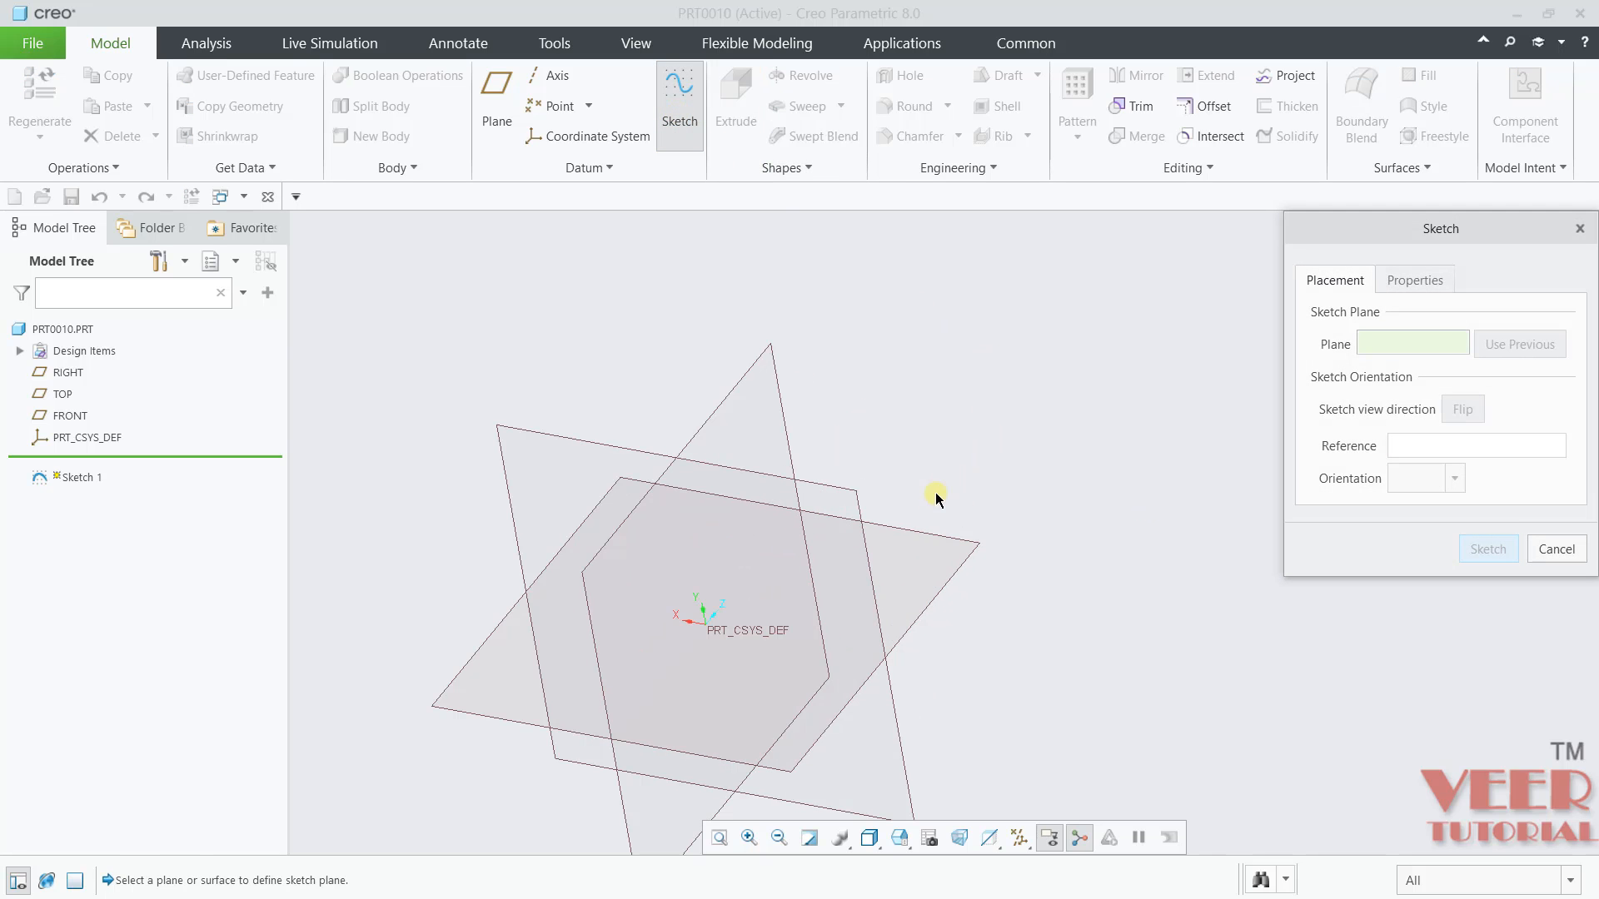
left_click(898, 528)
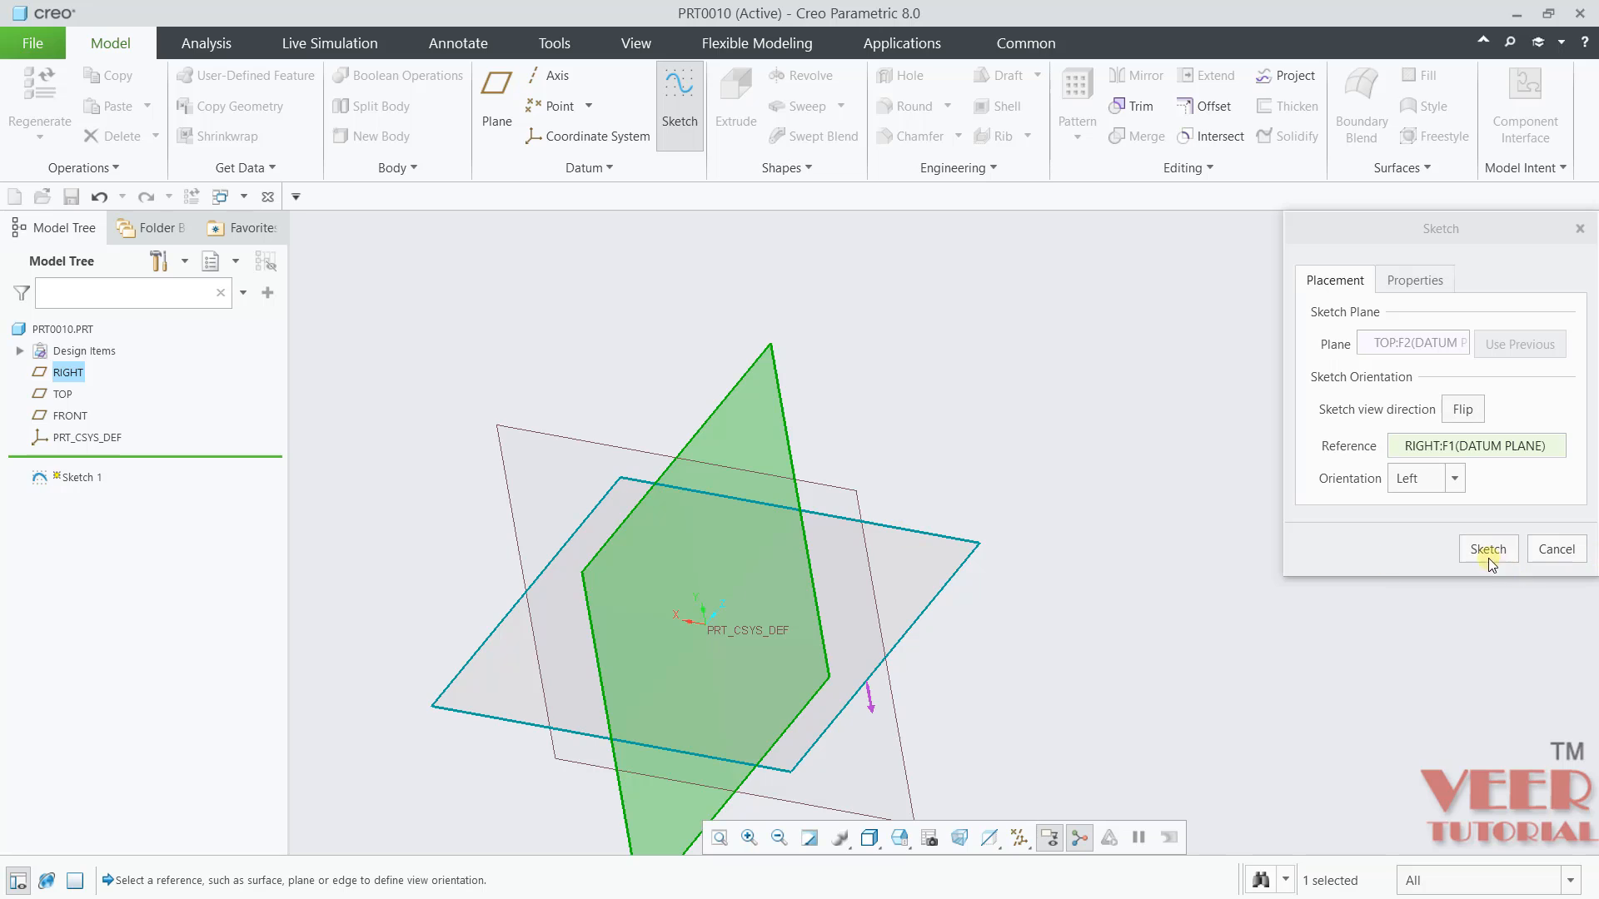
left_click(1488, 549)
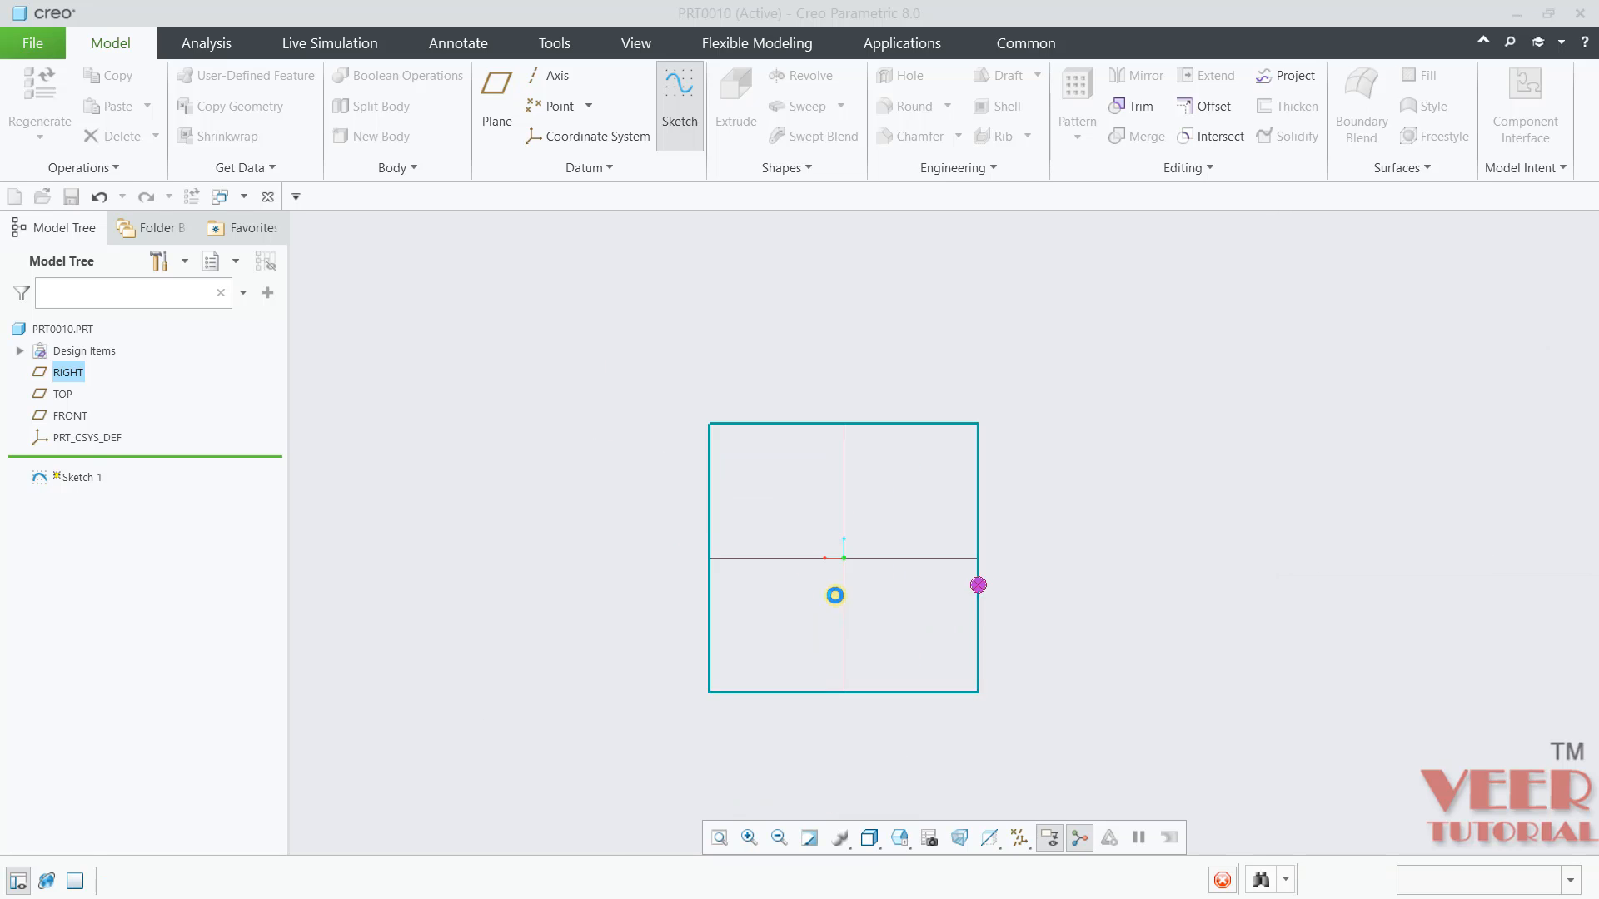
scroll(891, 587, "up", 3)
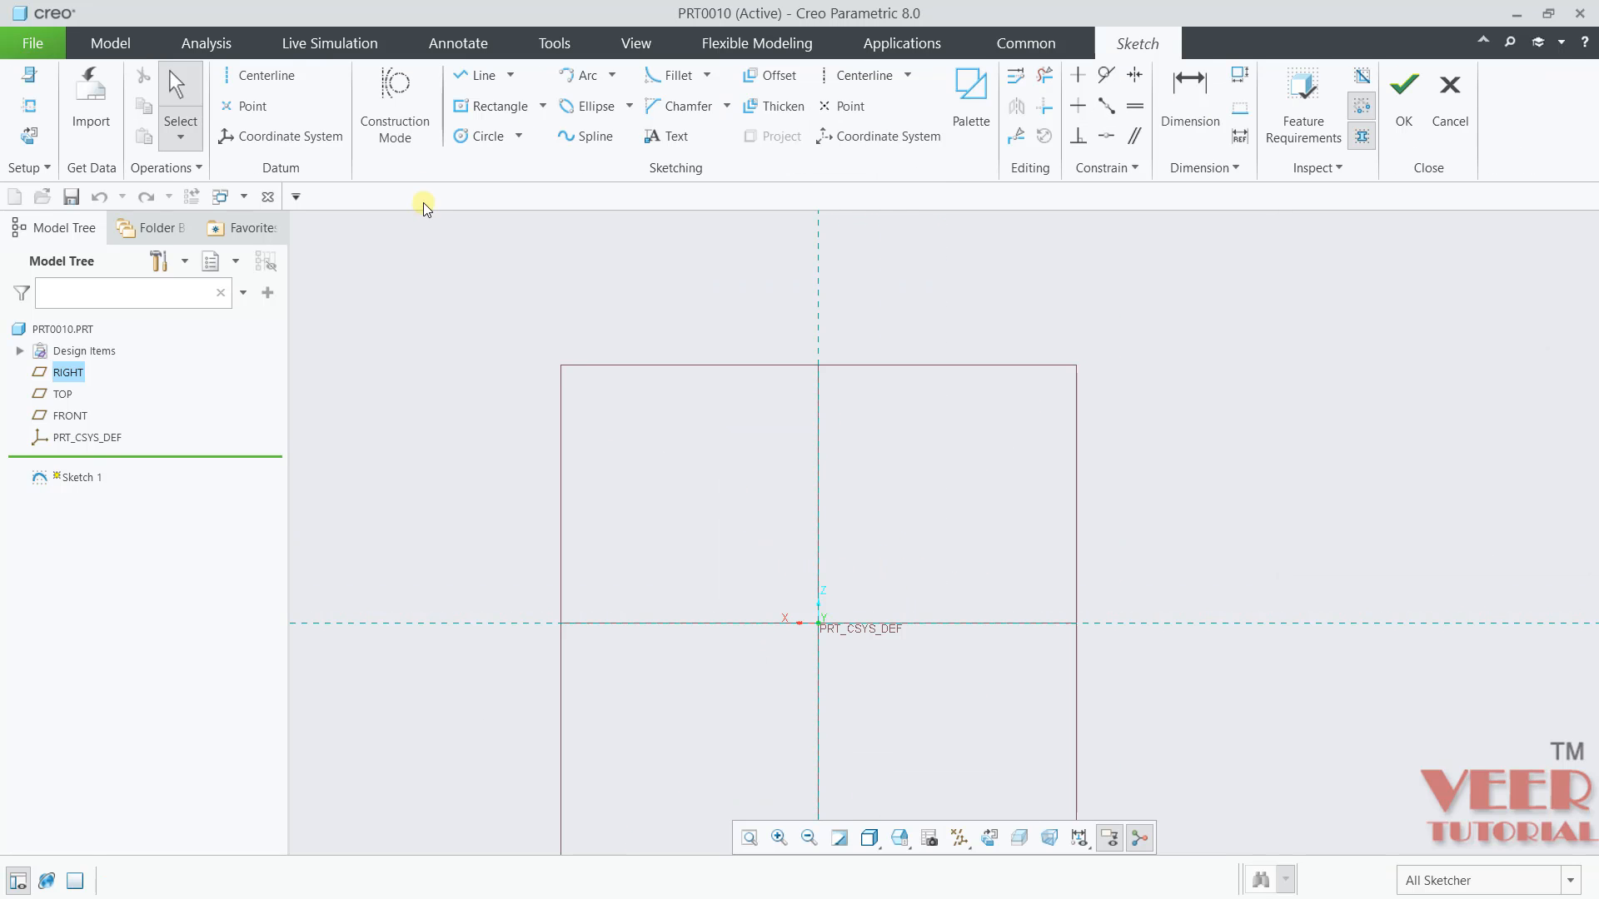
Draw a vertical line upward from the origin, set its length to 10, and finish the sketch
left_click(497, 73)
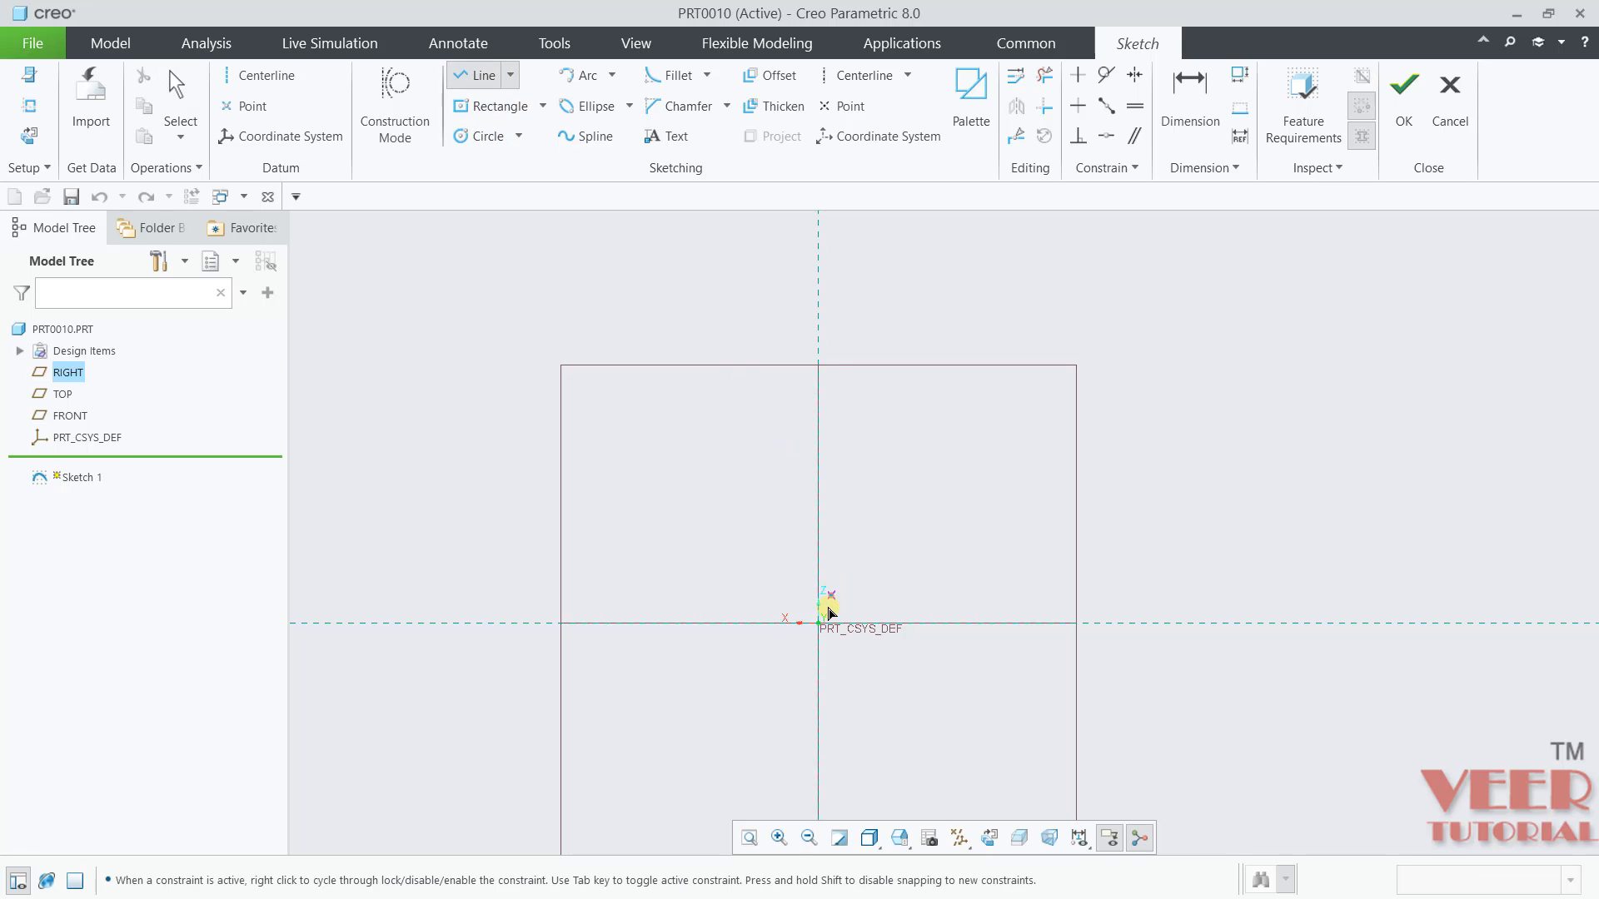
left_click(819, 623)
left_click(821, 455)
middle_click(957, 460)
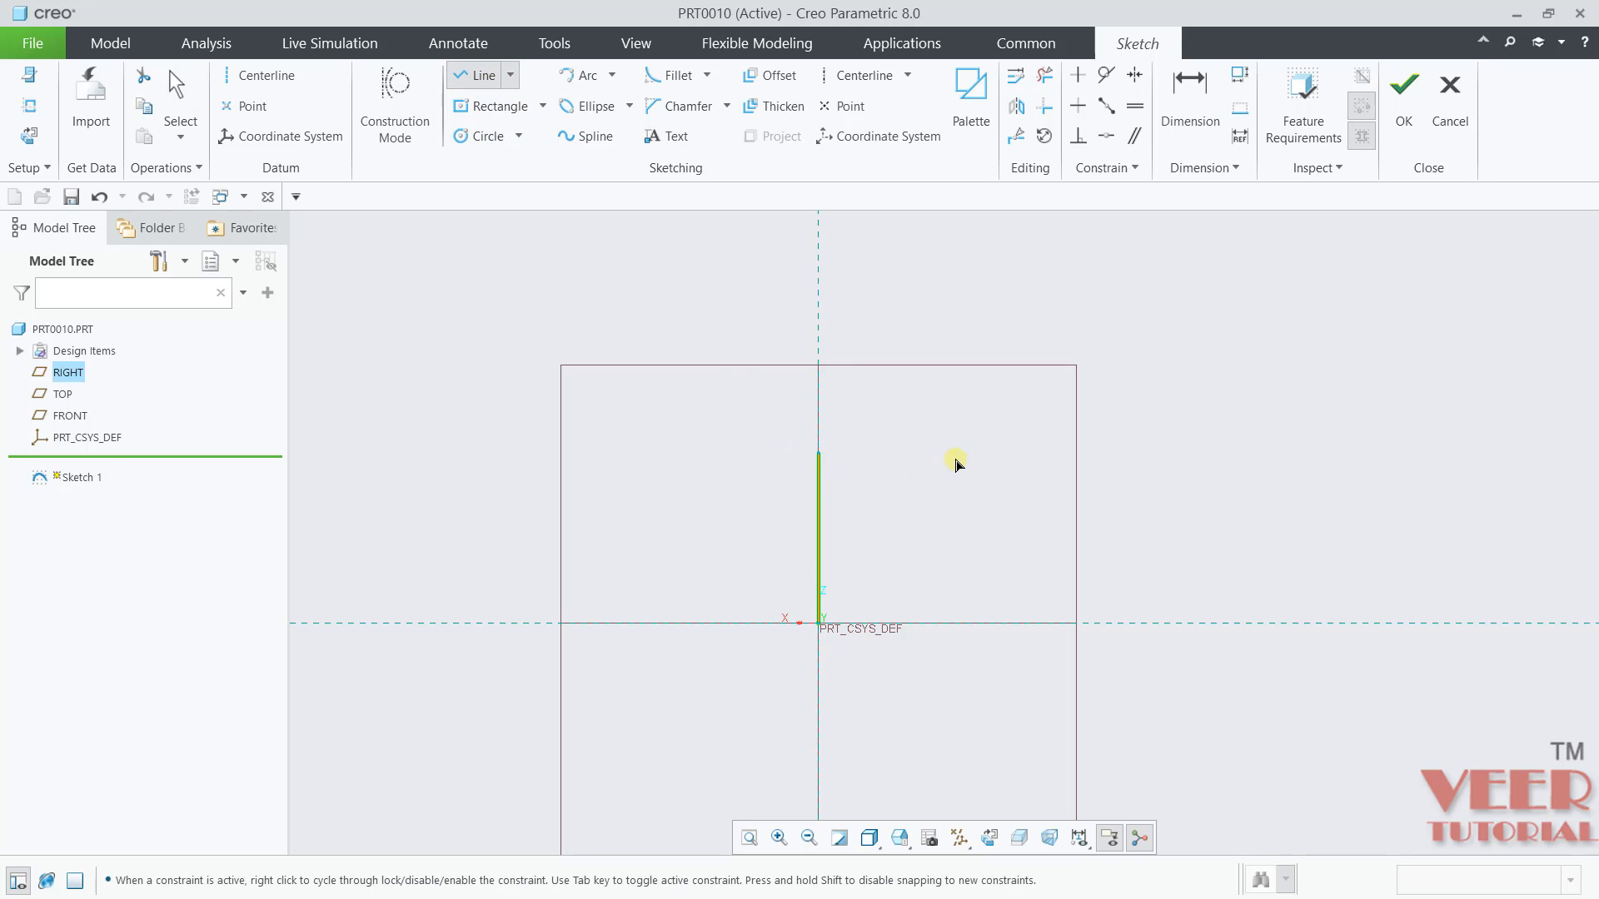
middle_click(957, 461)
double_click(804, 559)
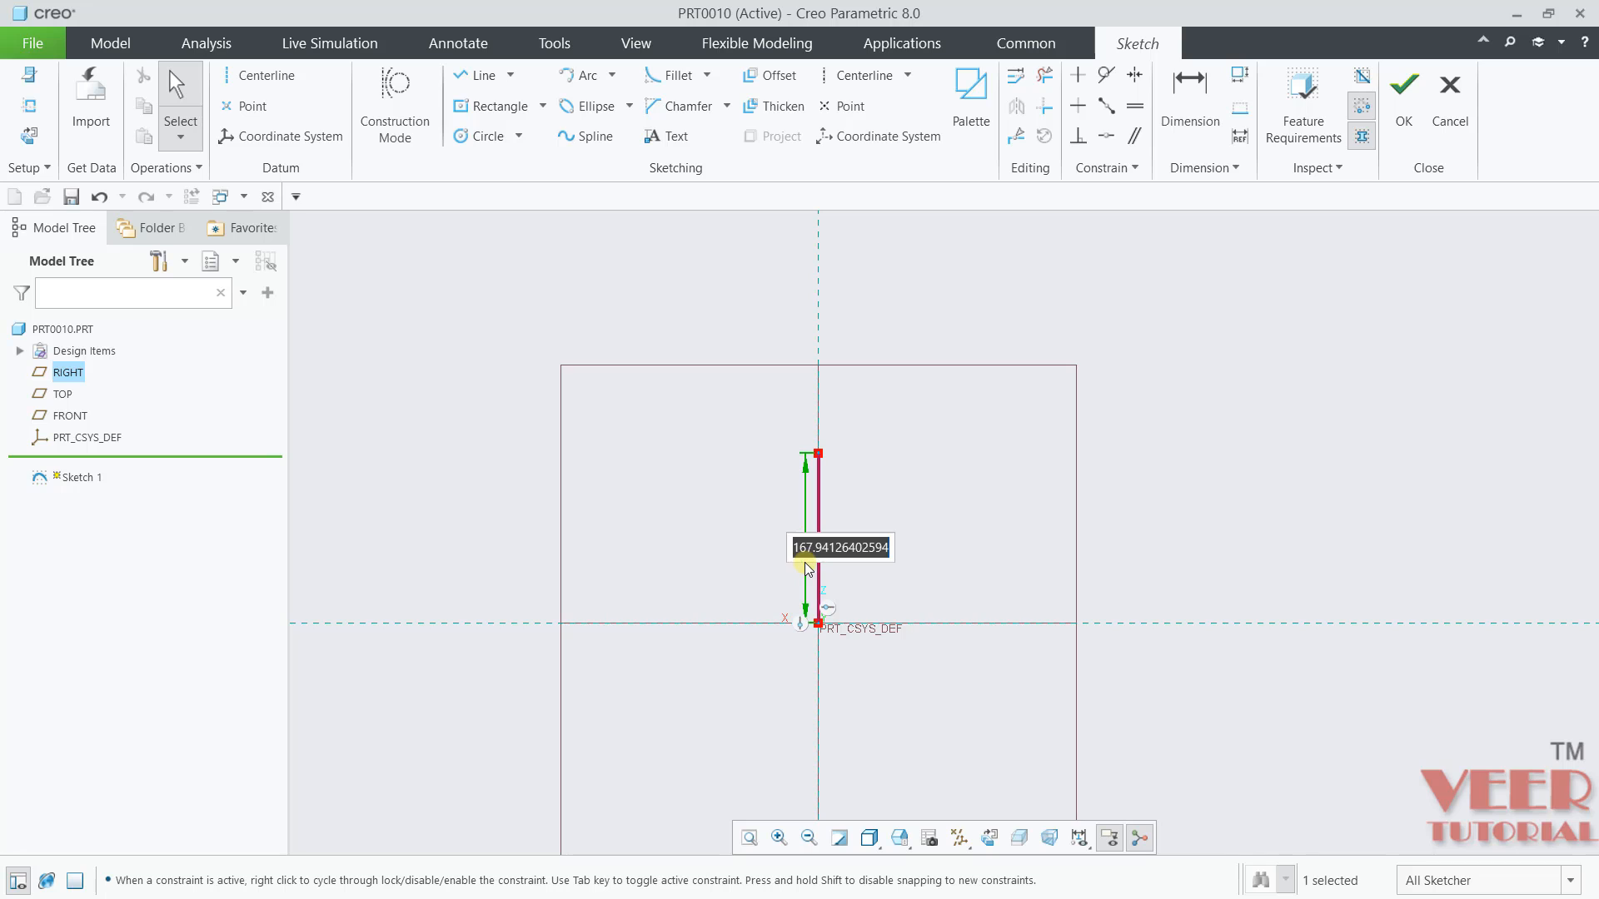
type("10")
key("Return")
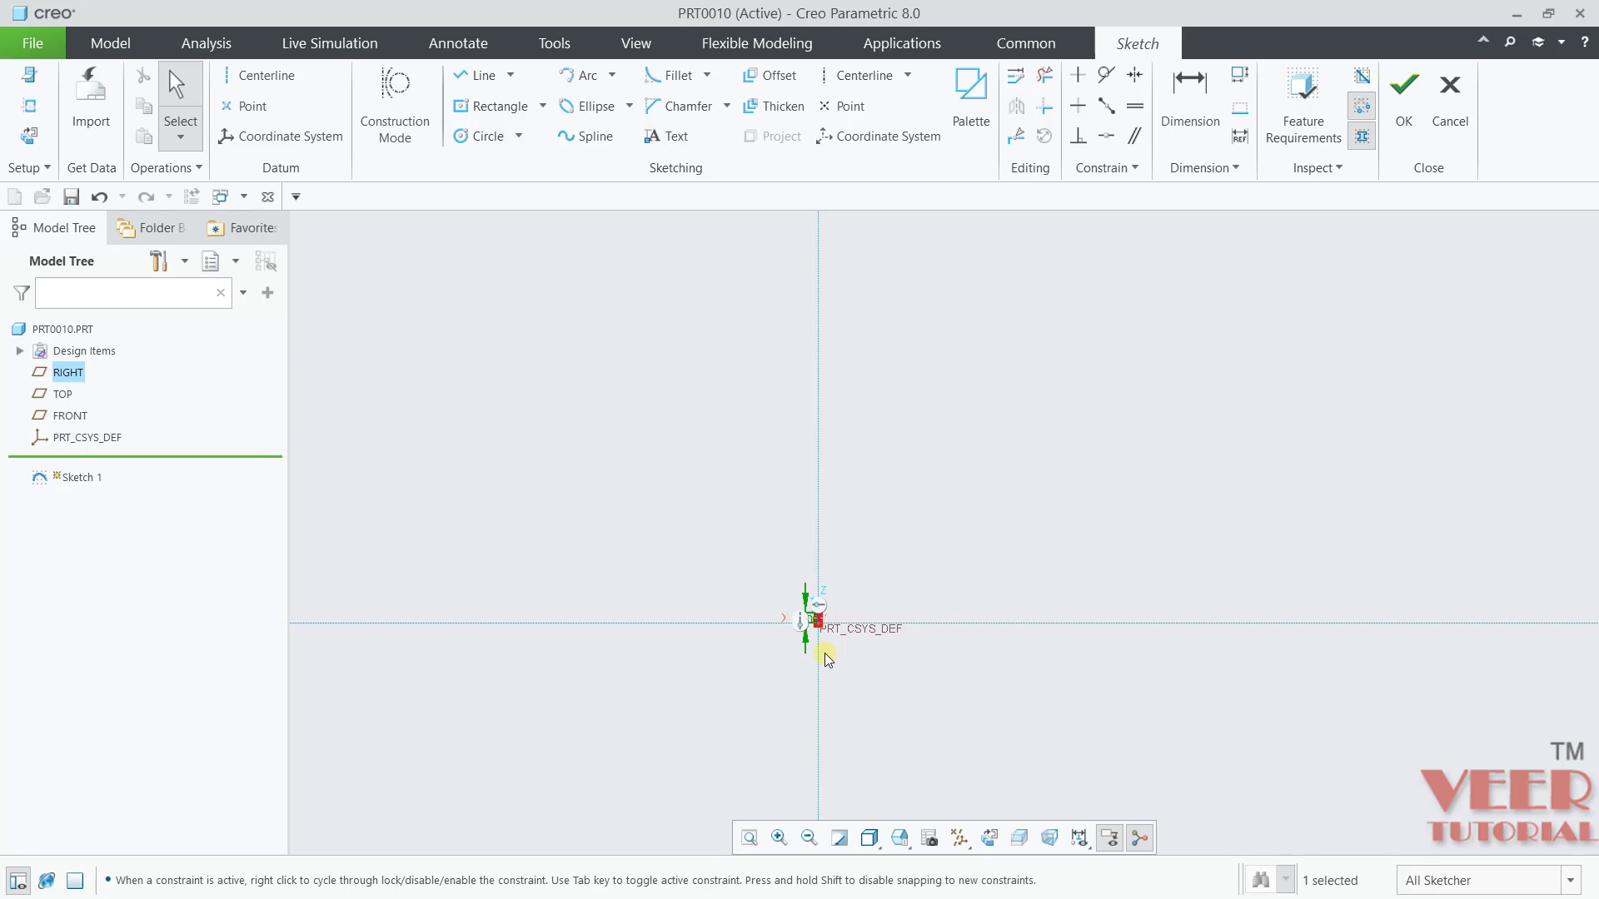
scroll(916, 469, "down", 3)
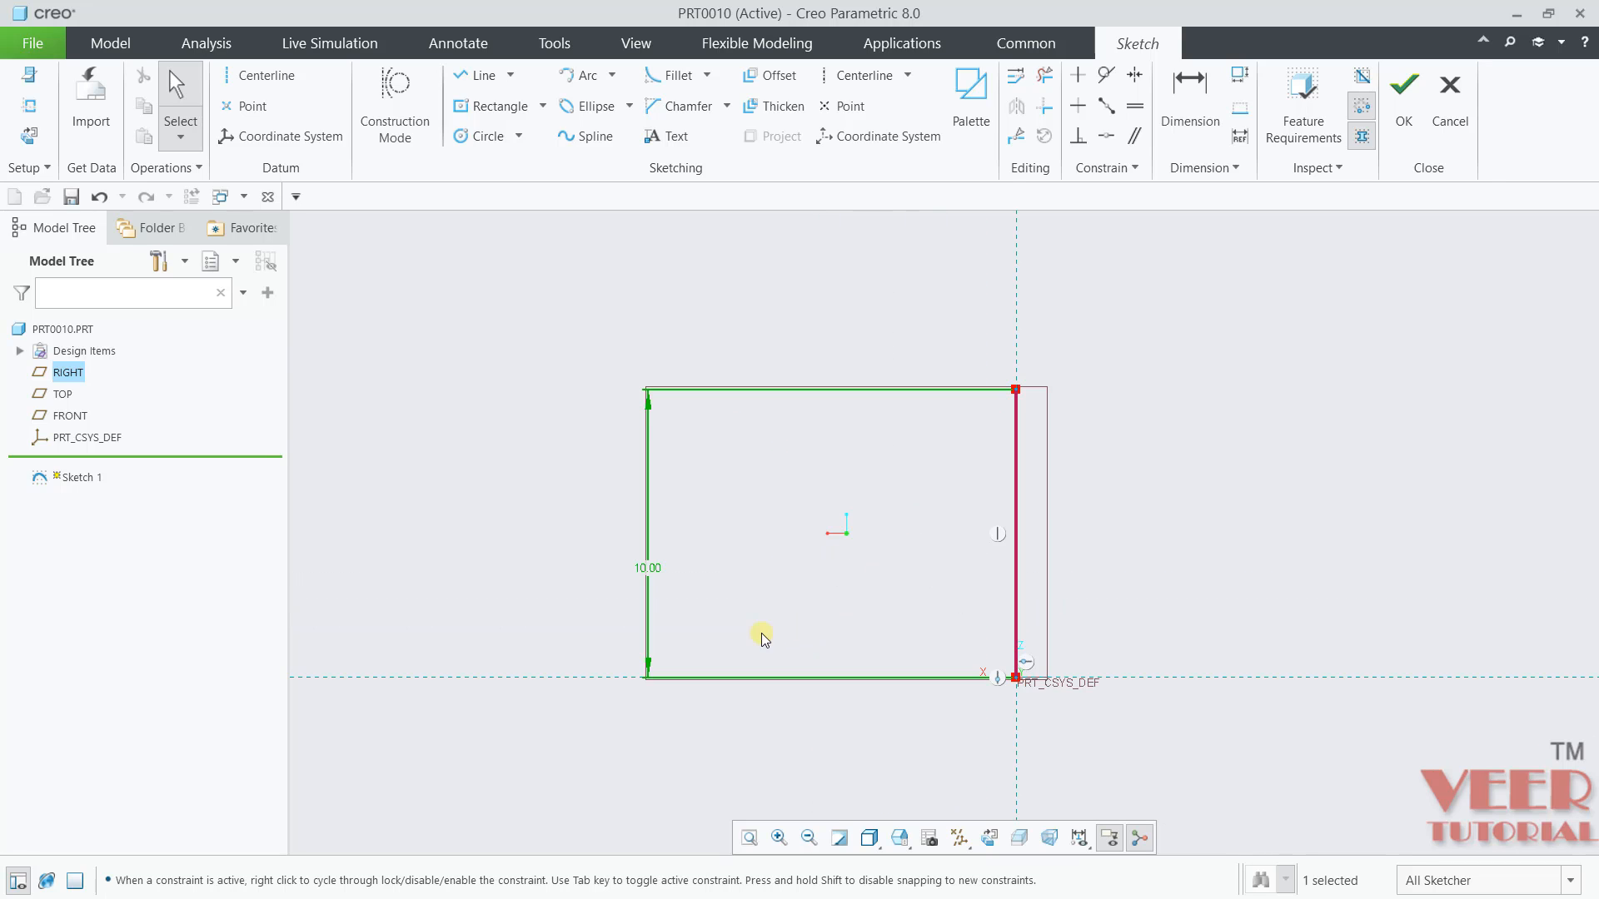
left_click(1406, 120)
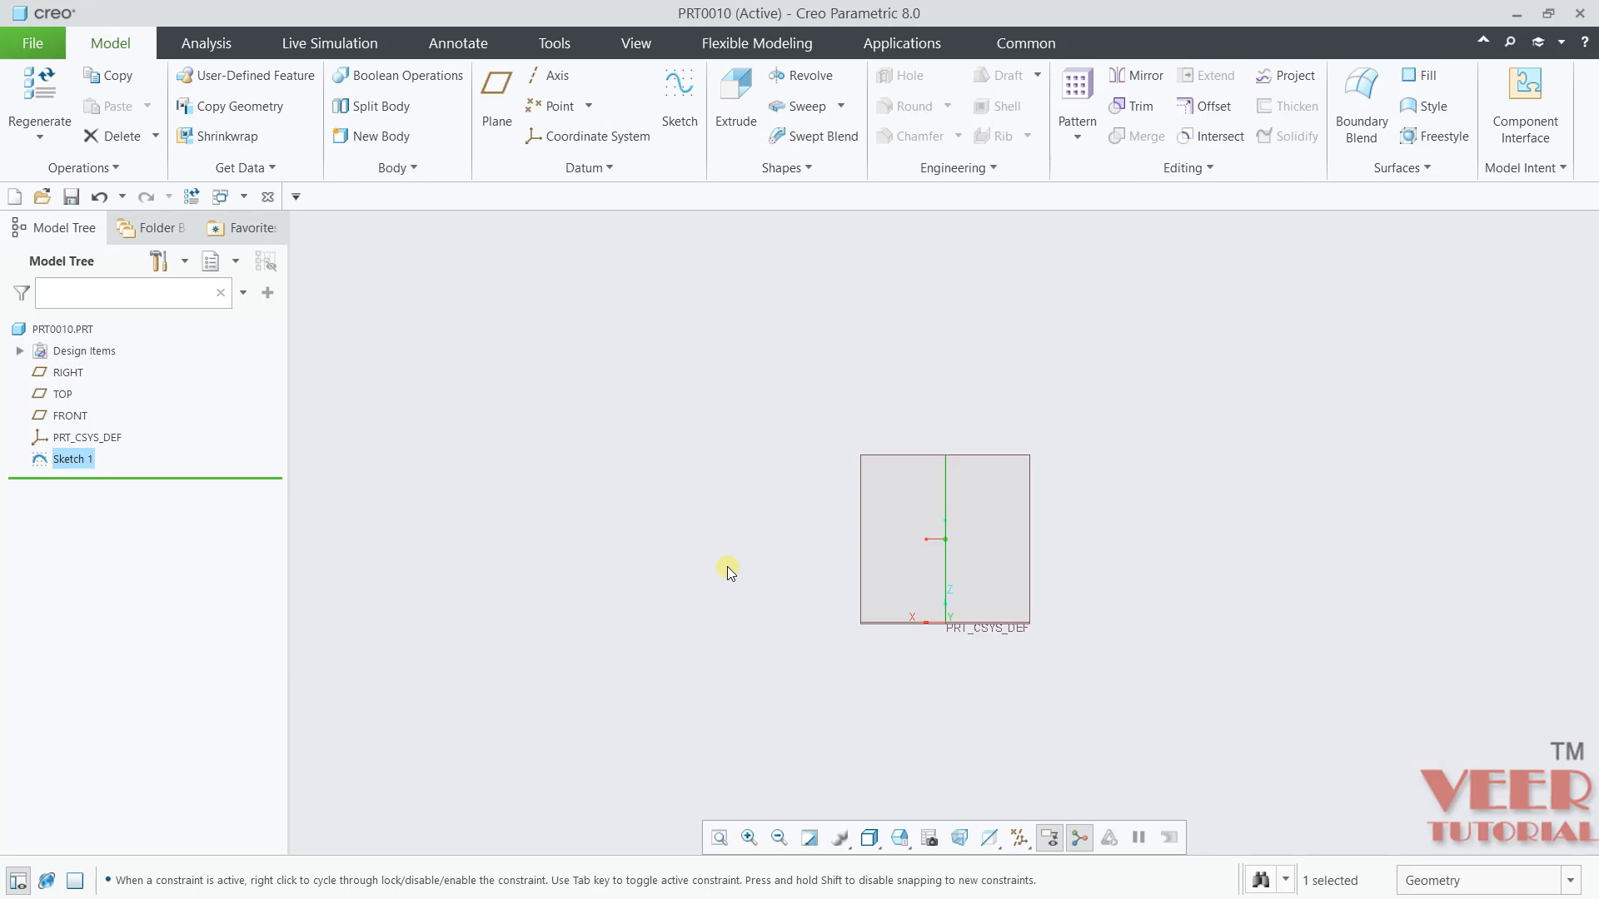
Start a solid Sweep with the new straight line as the origin trajectory and open its section sketch
middle_click_drag(653, 517, 736, 526)
middle_click_drag(1084, 570, 1020, 598)
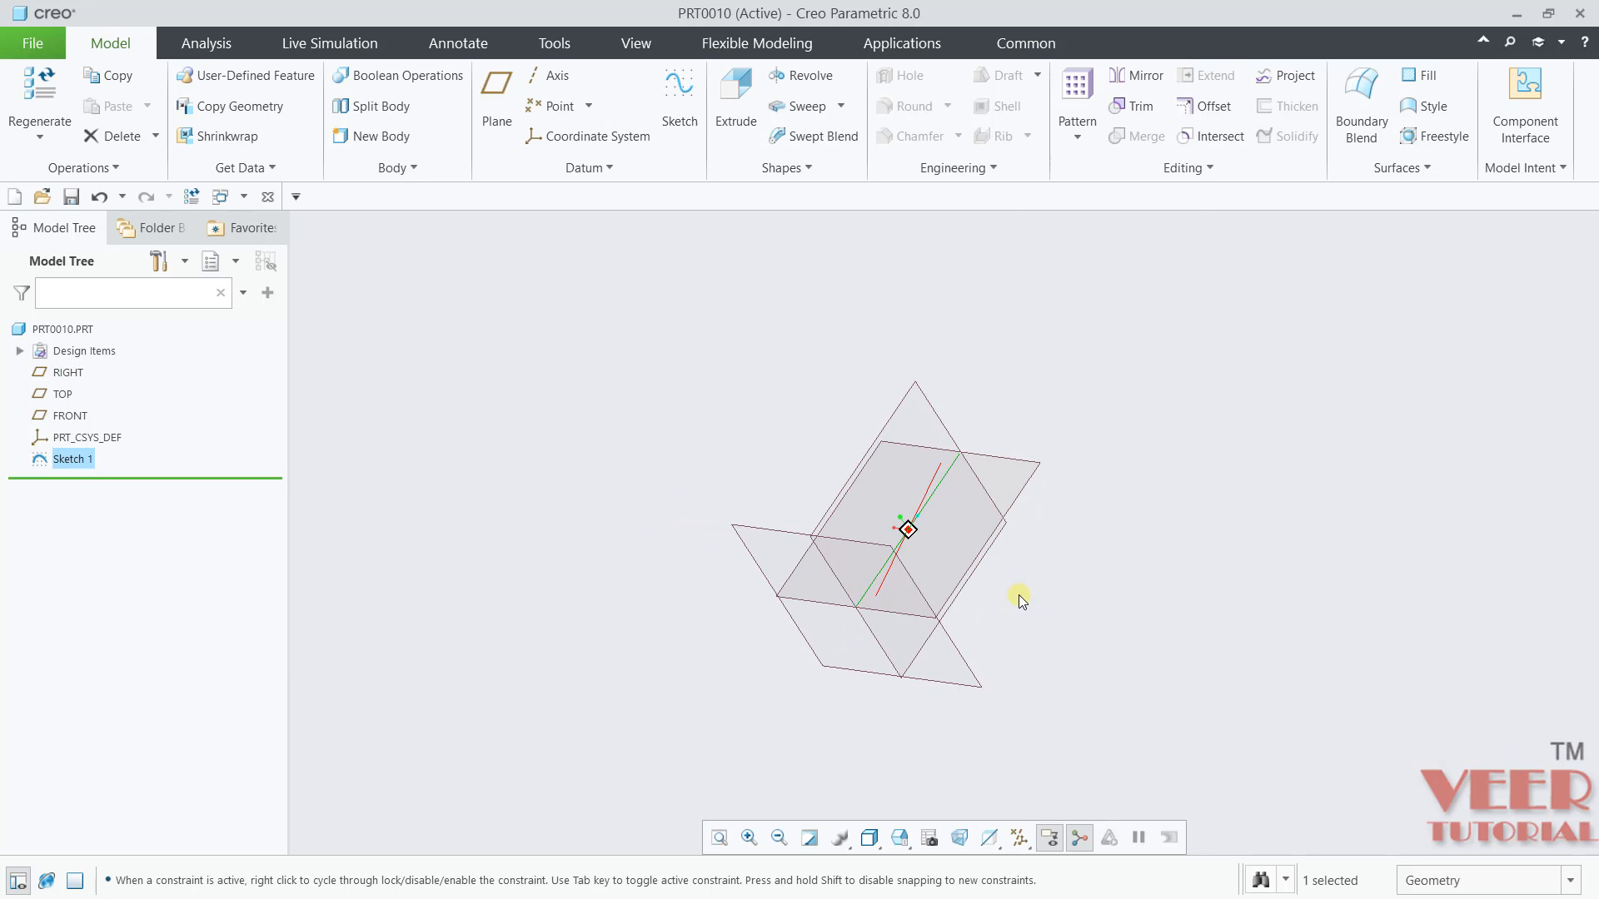
scroll(949, 481, "down", 4)
left_click(922, 488)
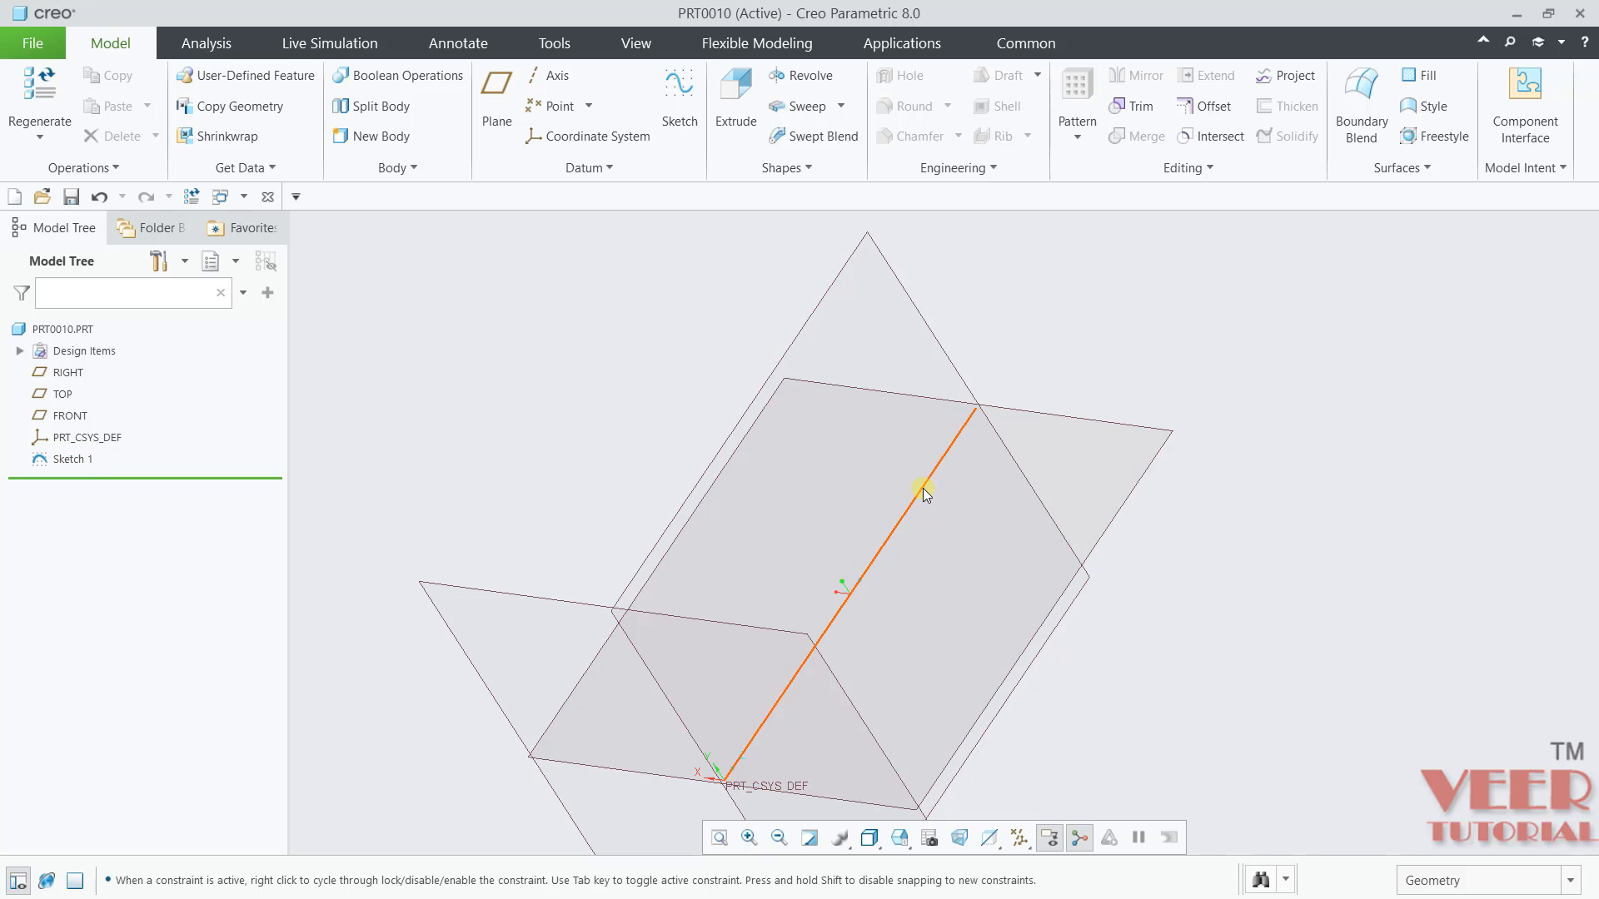
left_click(841, 106)
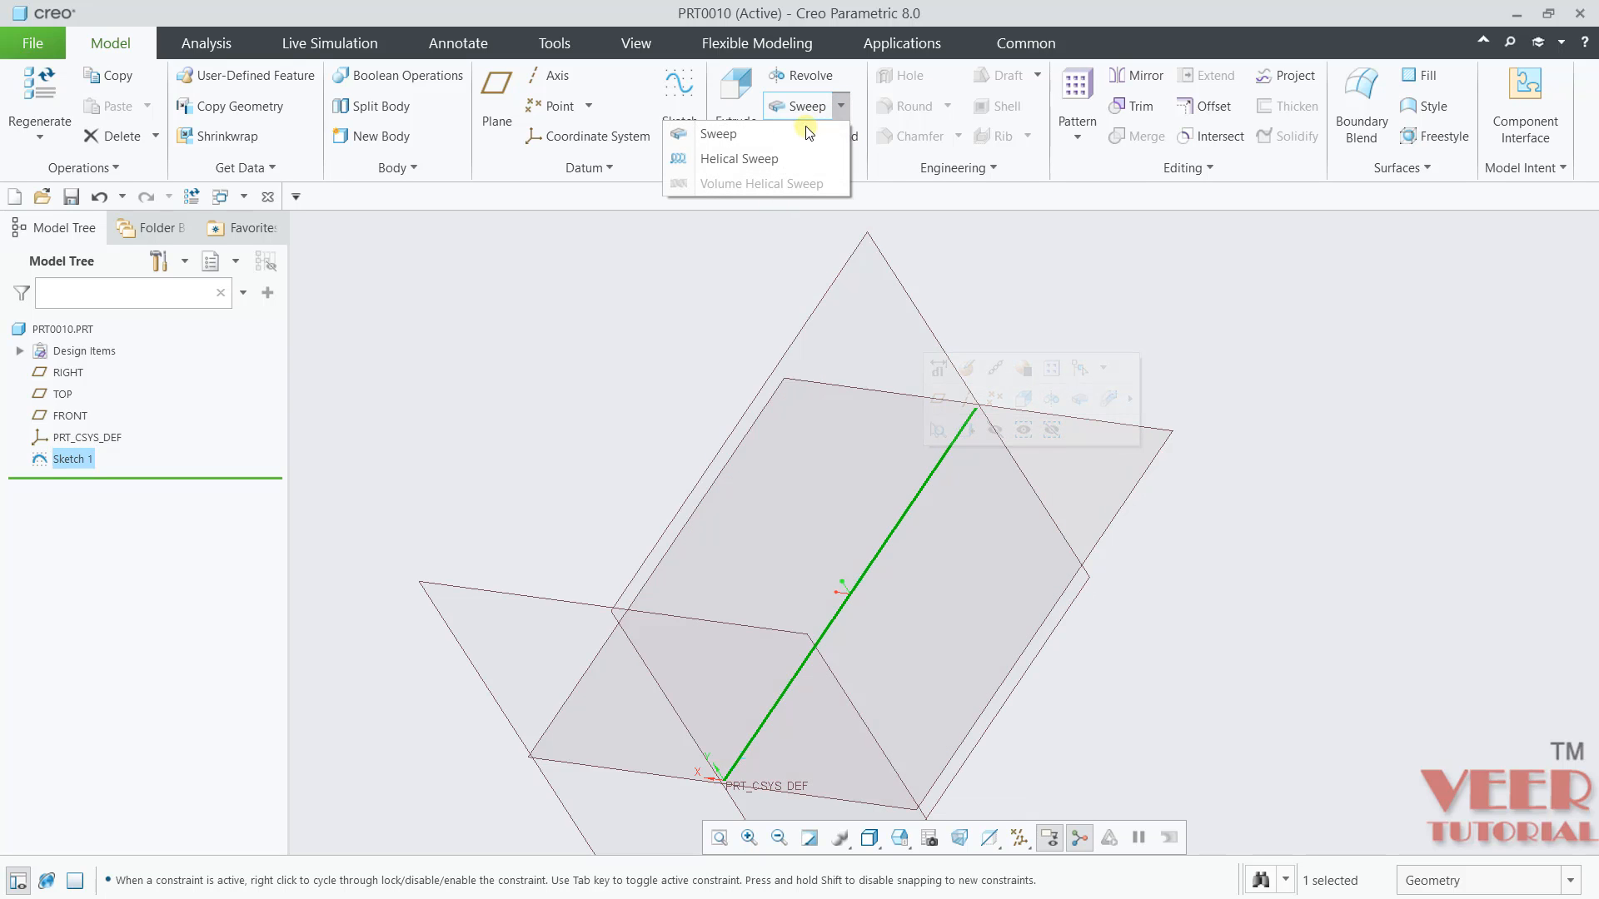
left_click(776, 135)
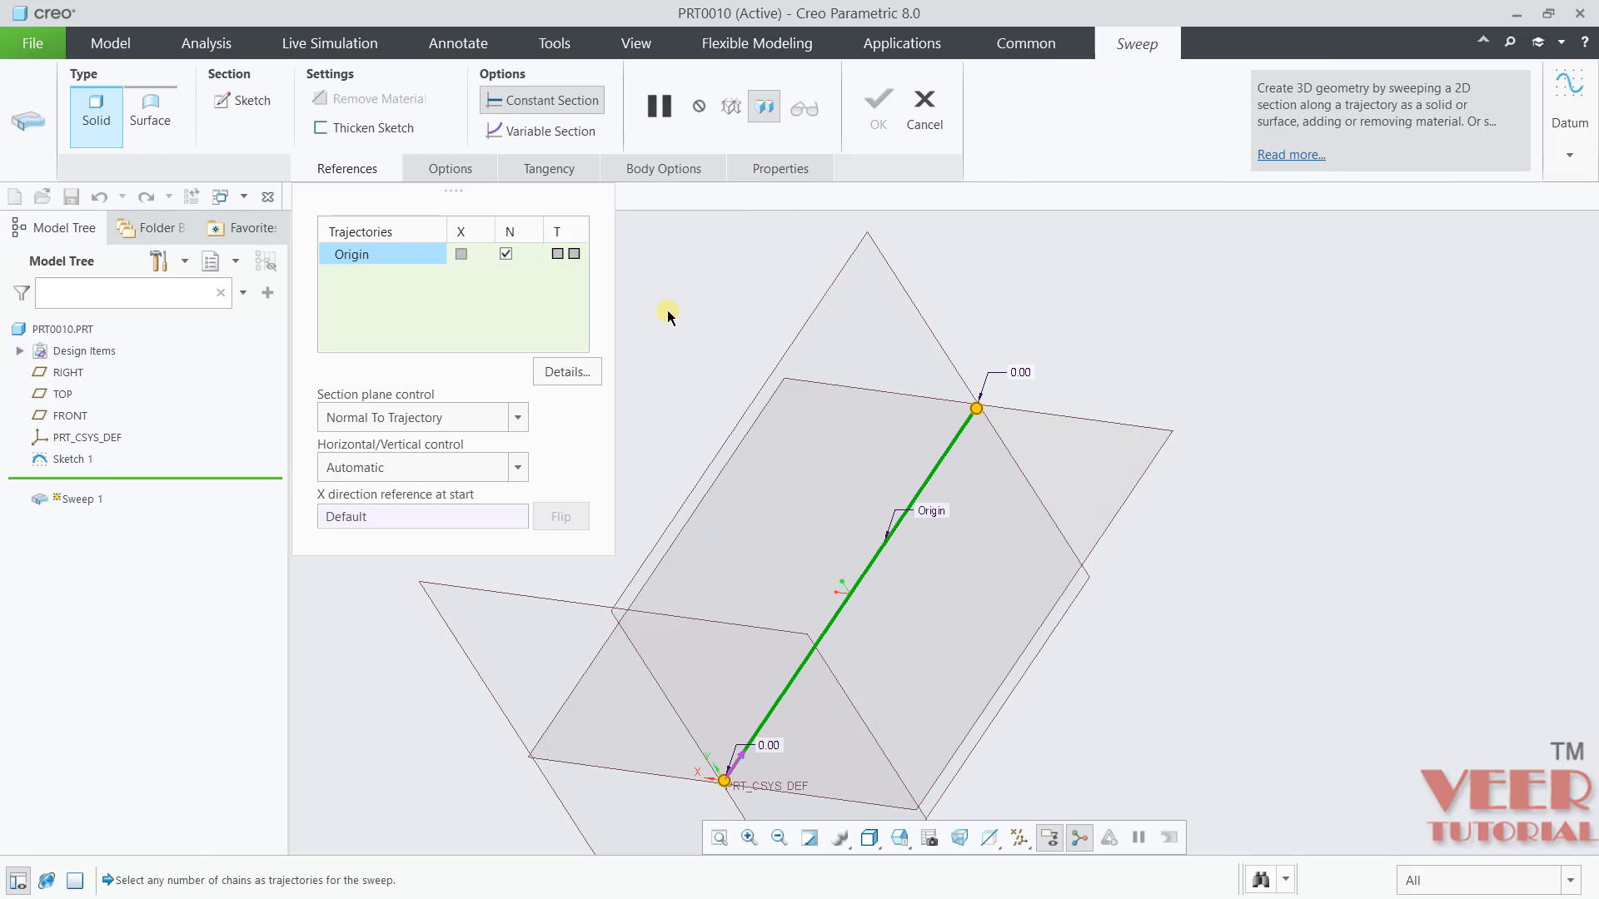
left_click(239, 101)
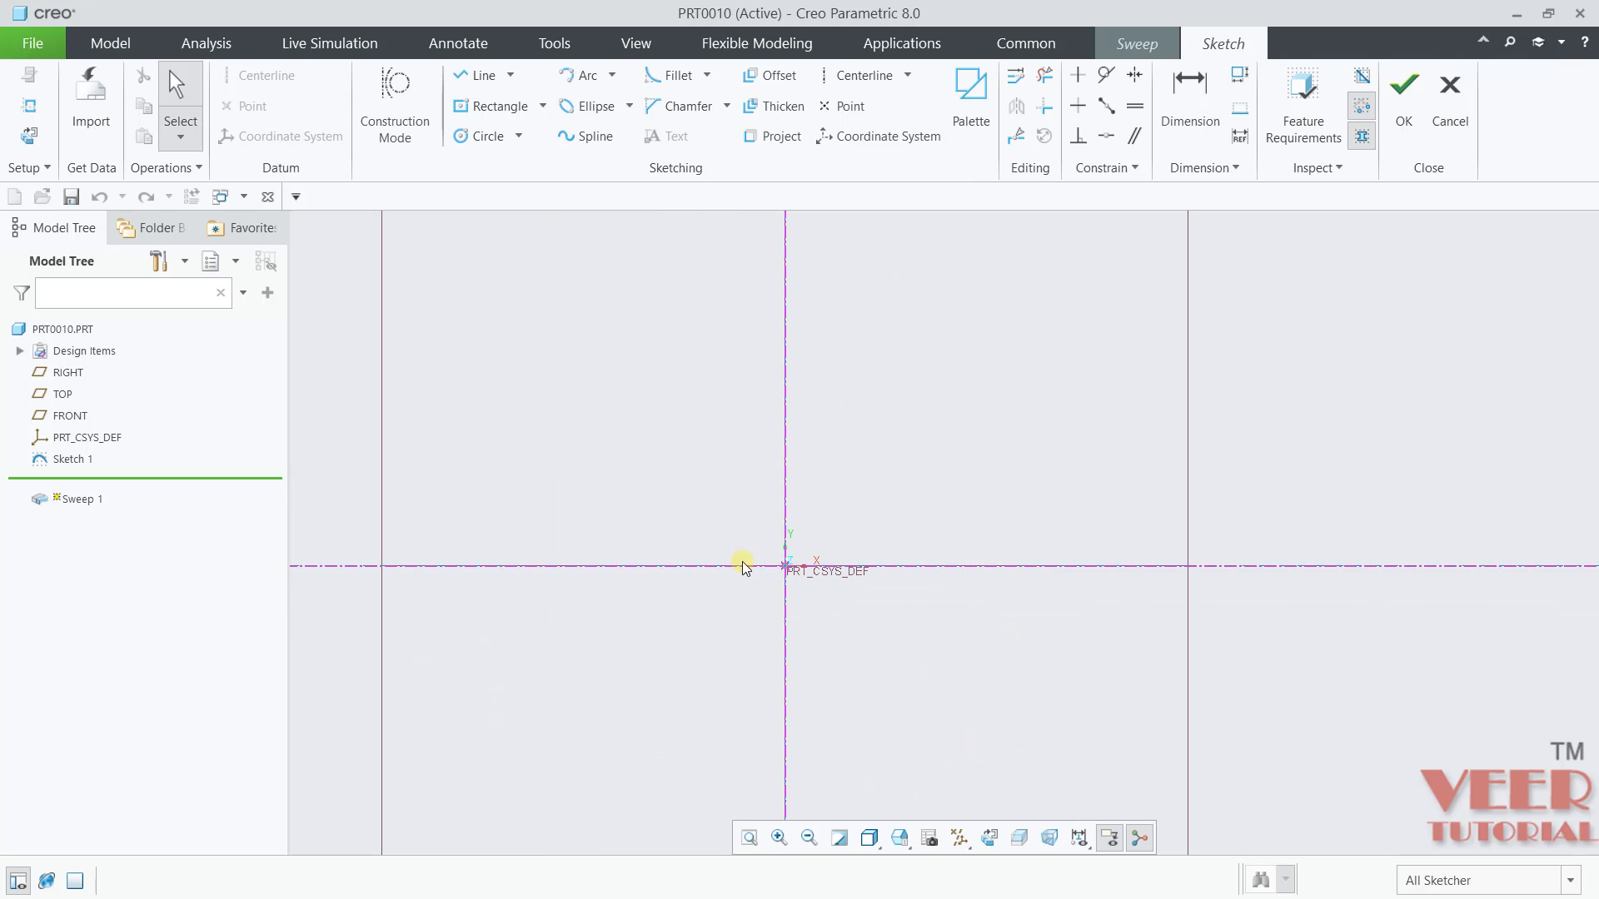
Sketch a circle centered on the section's origin and set its diameter to 2
left_click(483, 136)
left_click(785, 566)
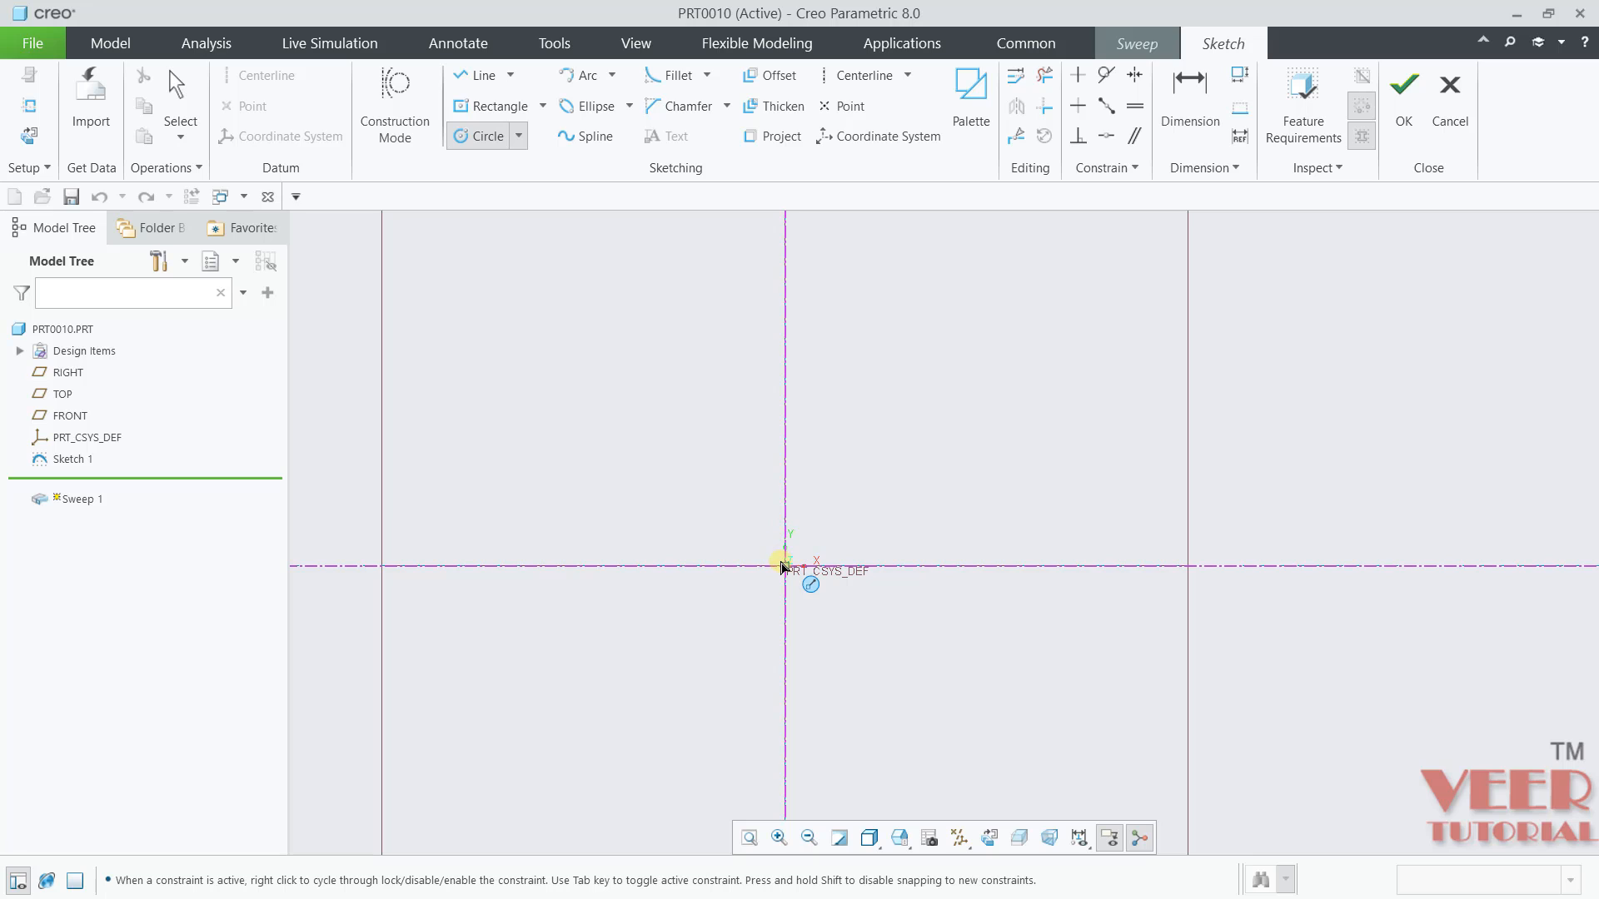
left_click(807, 496)
middle_click(684, 503)
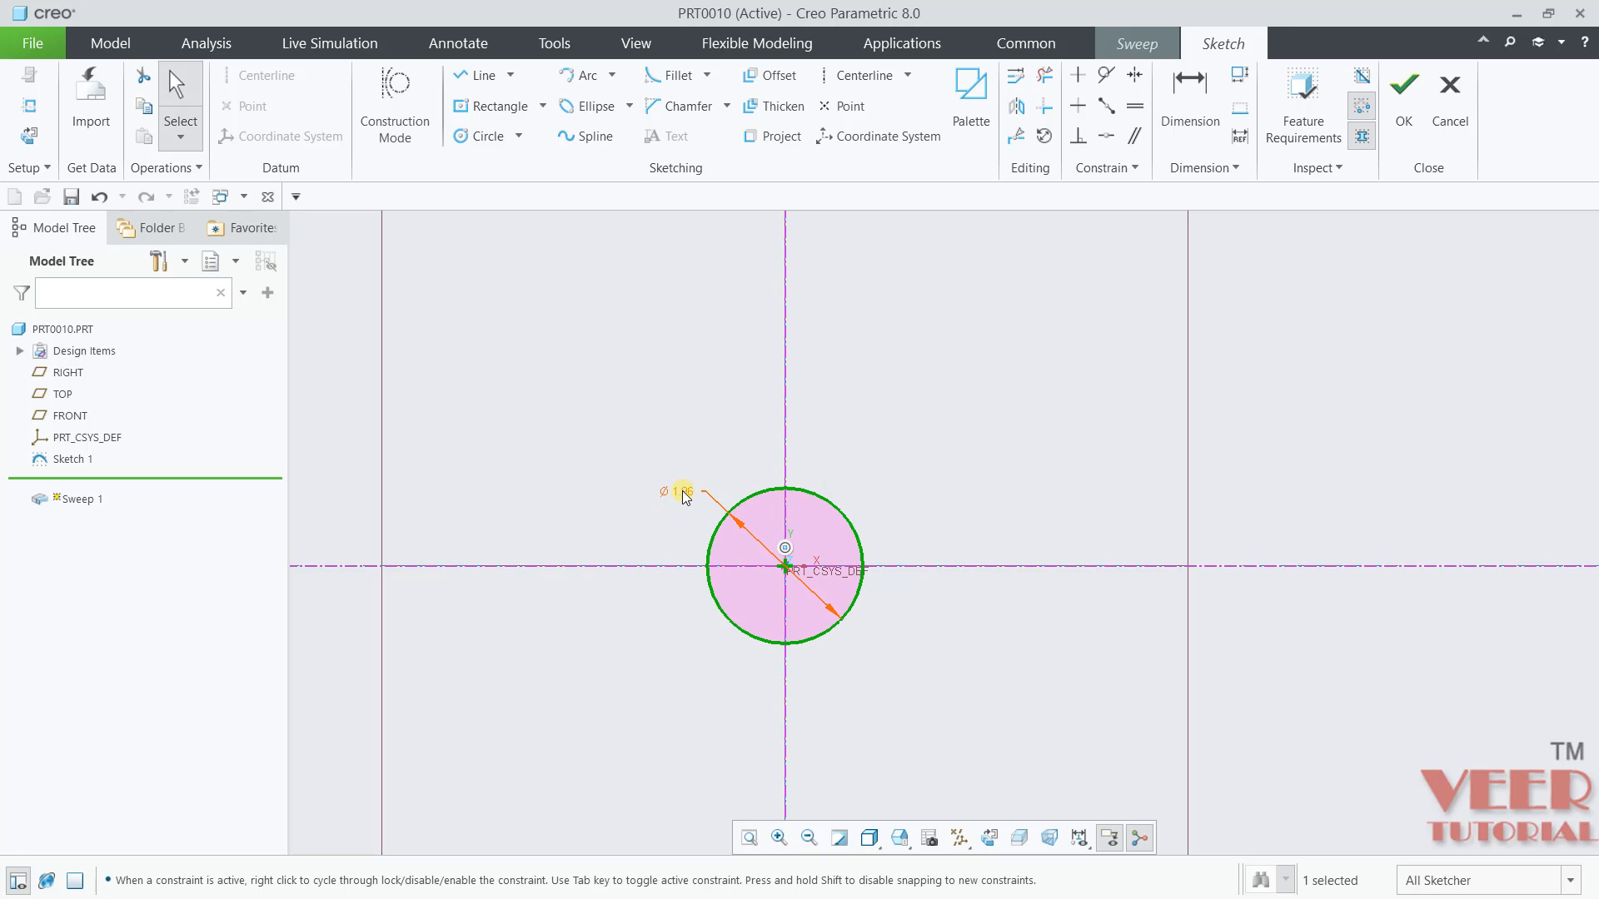
double_click(683, 495)
type("2")
key("Return")
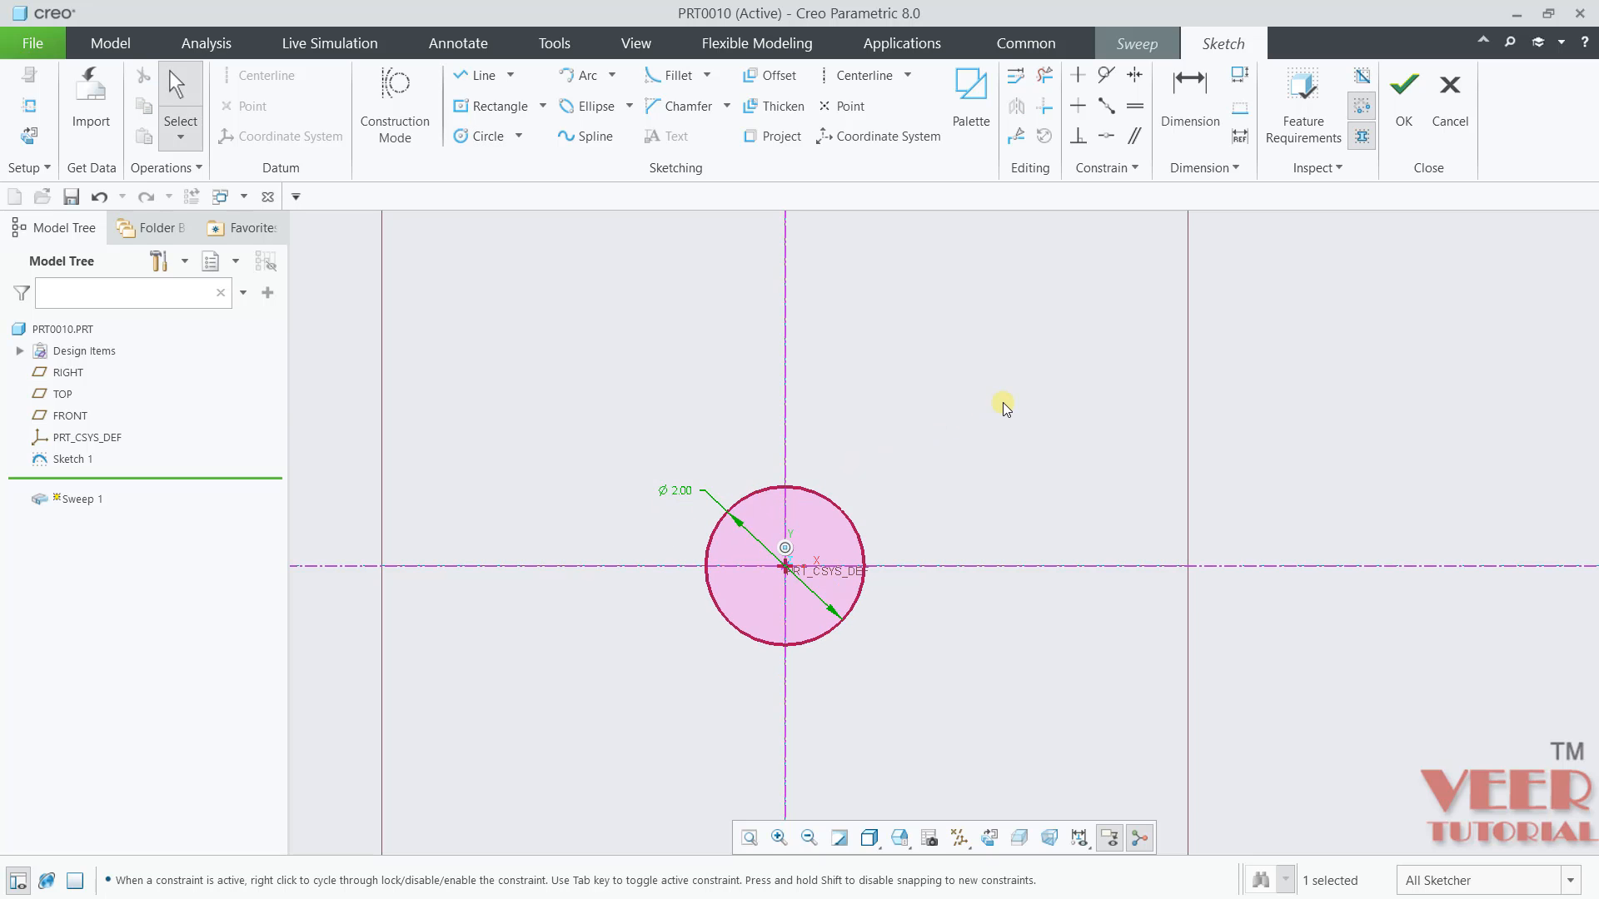
Add the section relation sd3=2+2*trajpar to drive the circle's diameter along the trajectory
left_click(1005, 408)
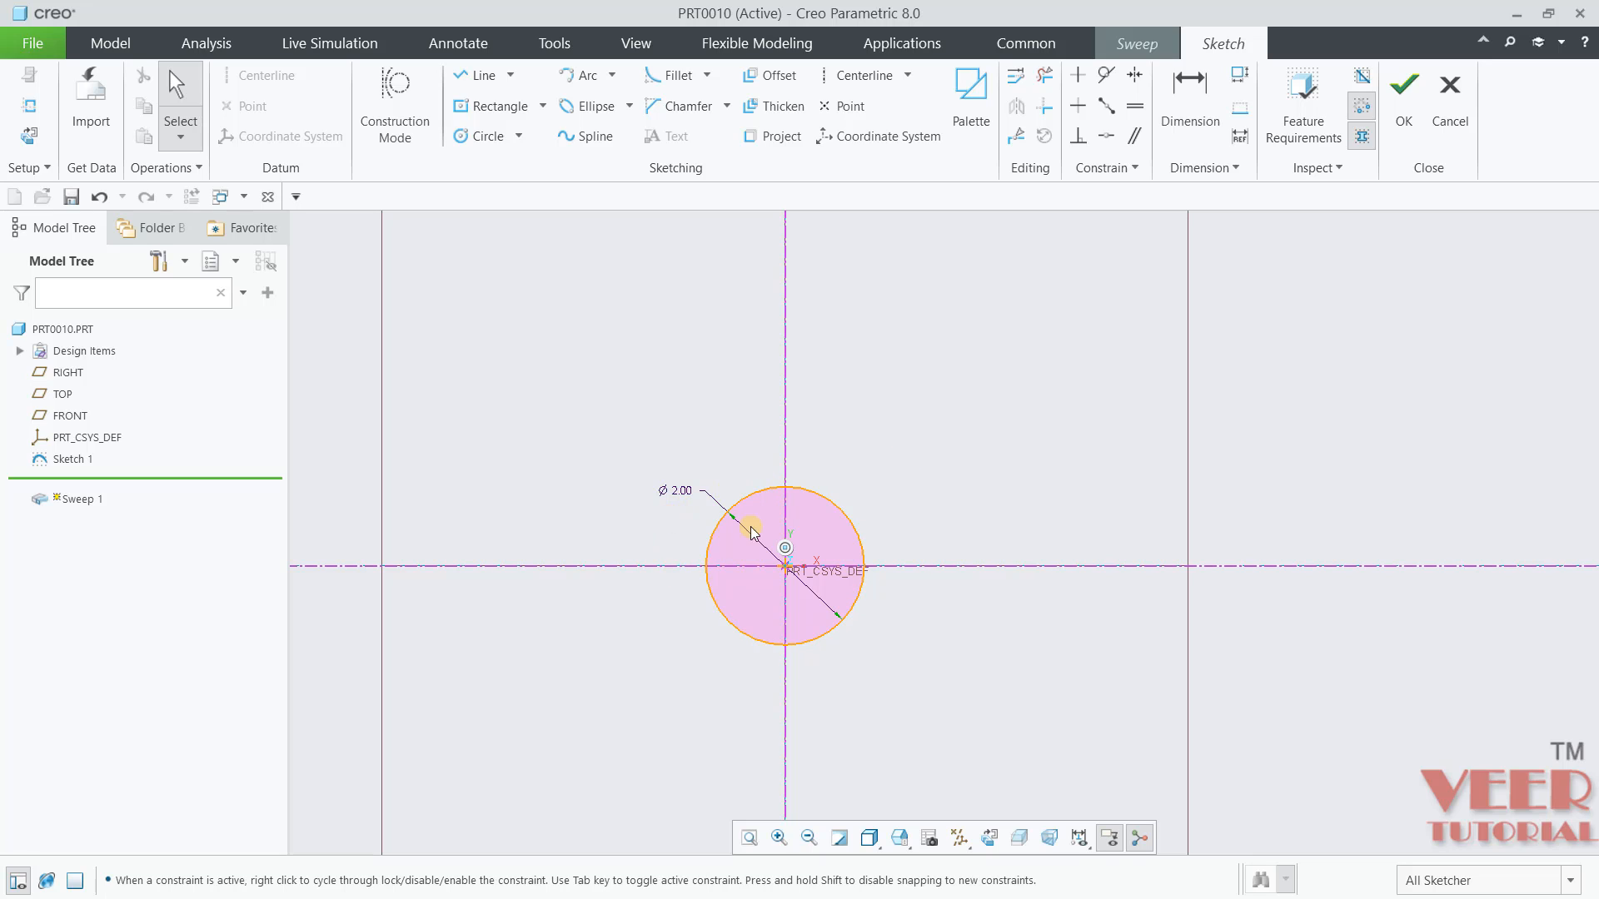
left_click(674, 493)
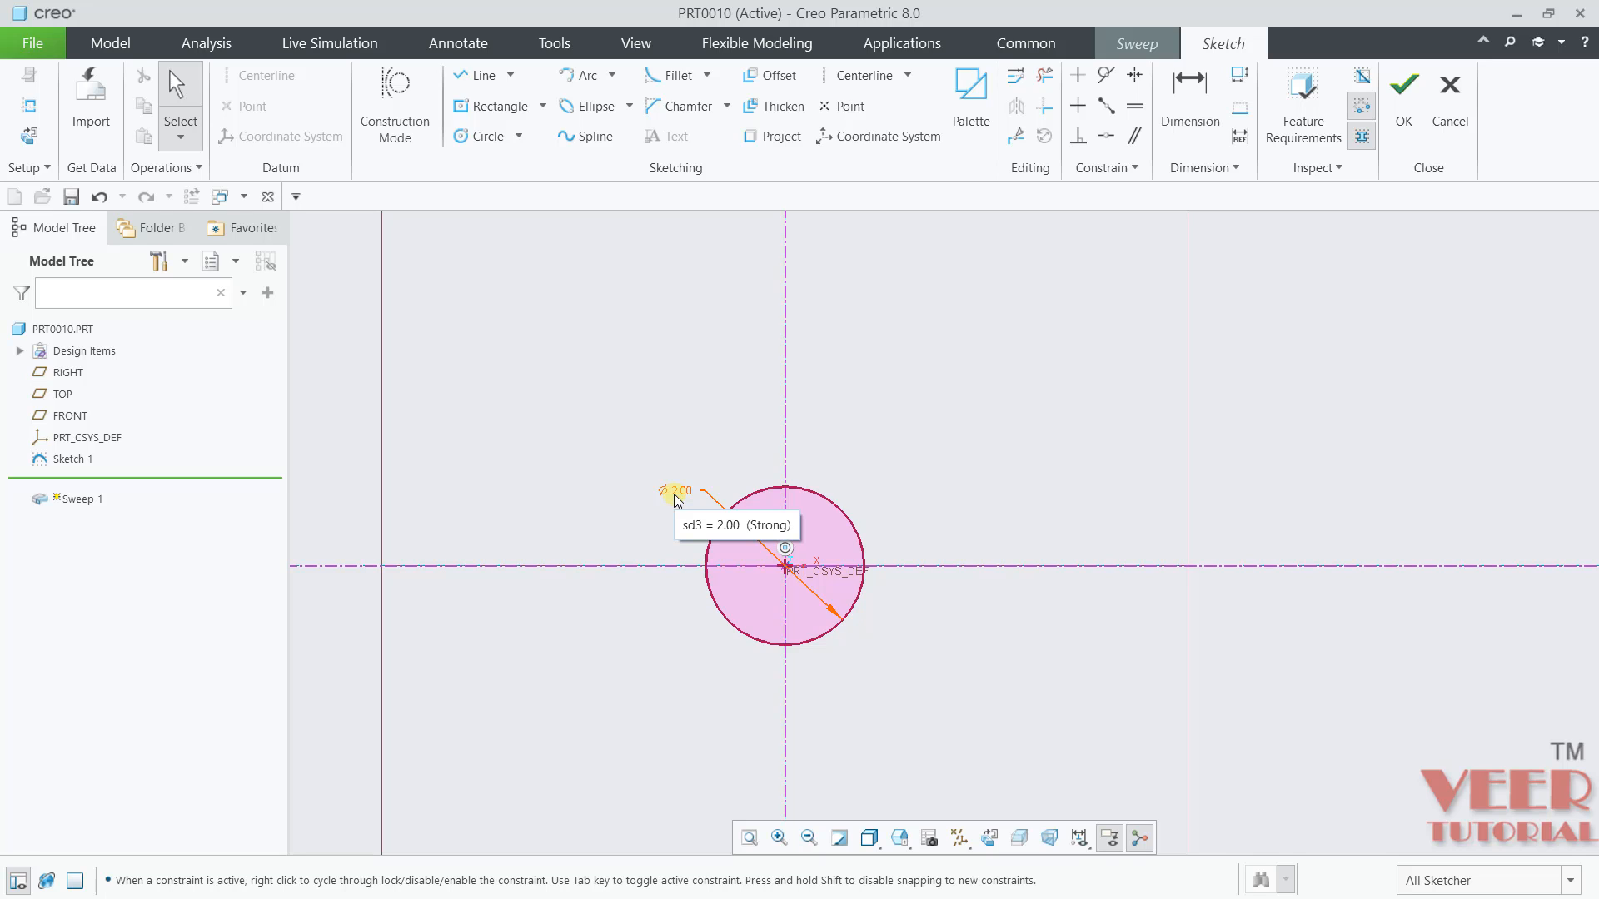
left_click(572, 43)
left_click(753, 135)
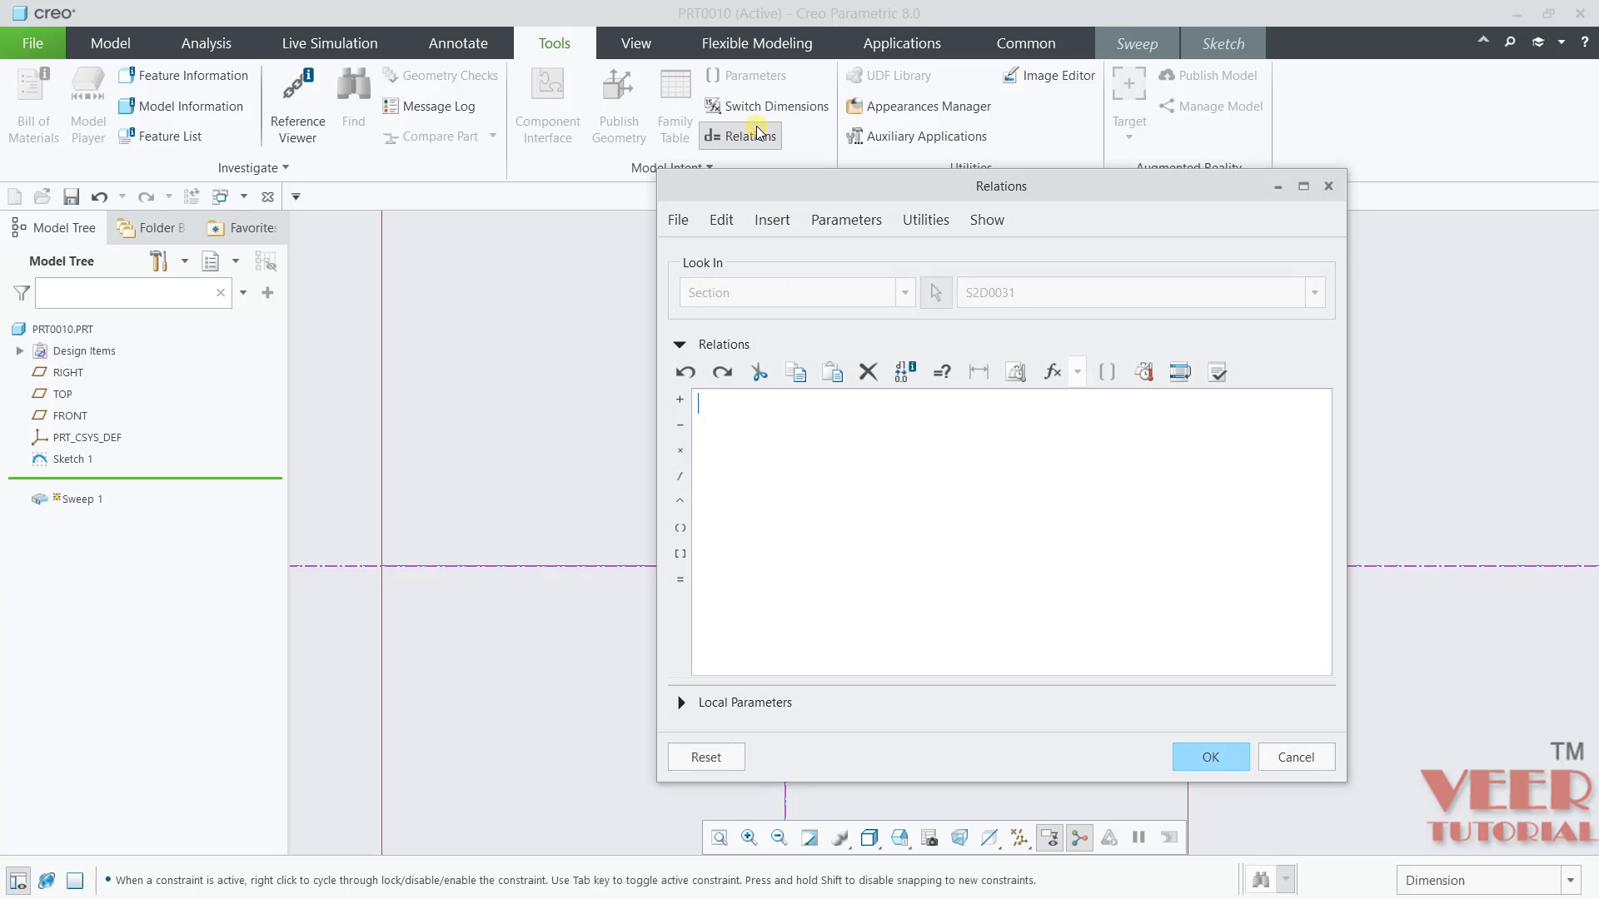
left_click_drag(742, 190, 937, 221)
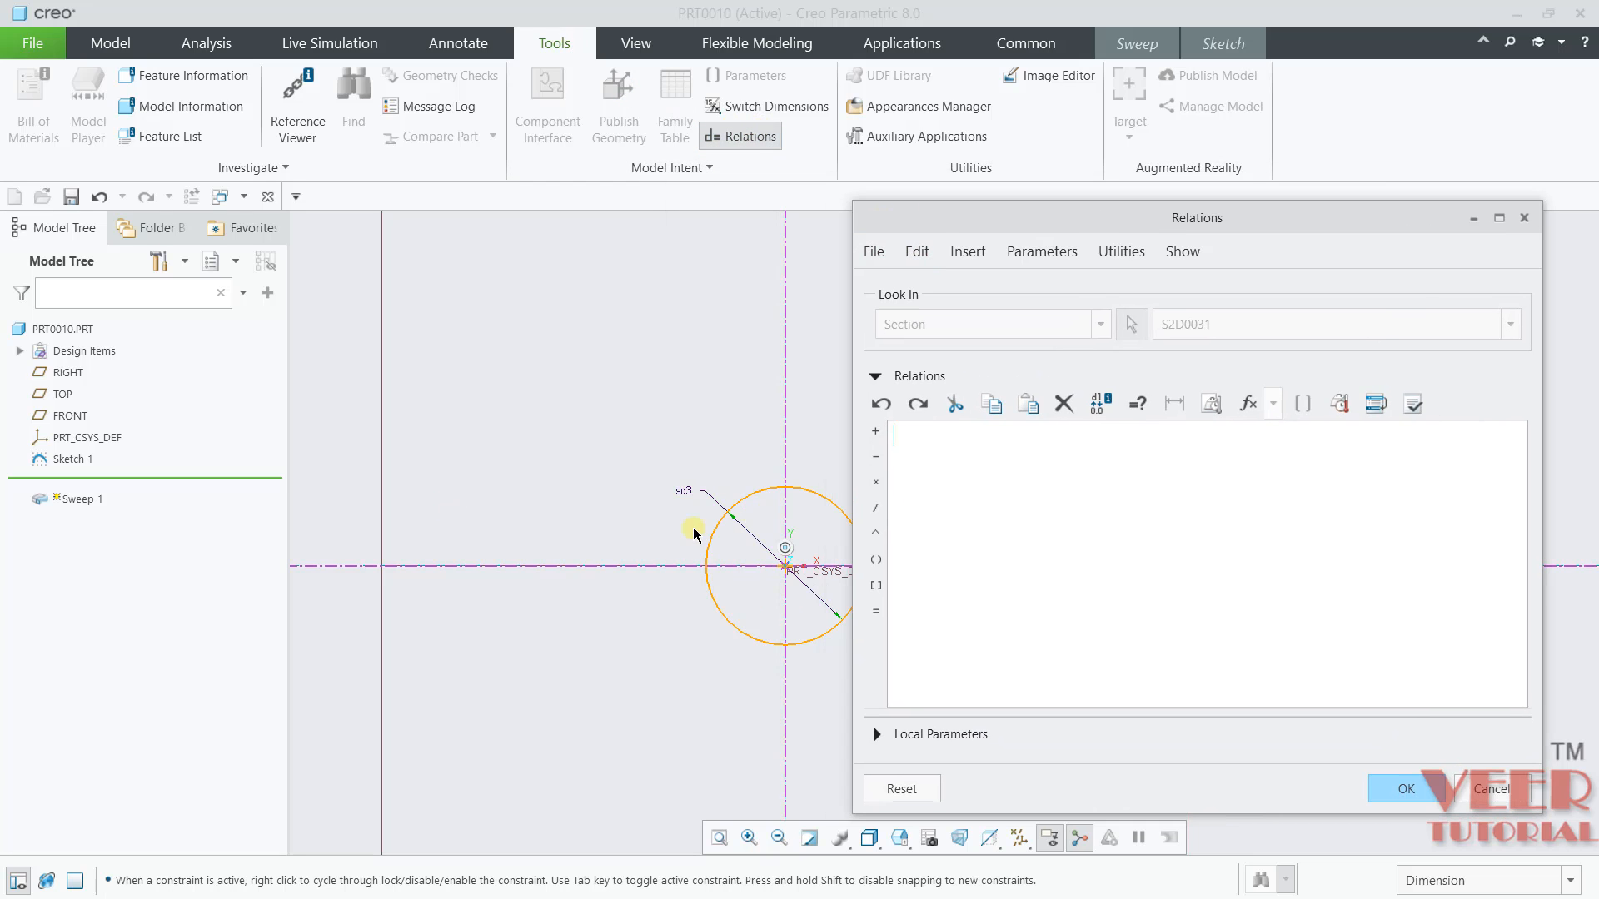
scroll(747, 514, "down", 3)
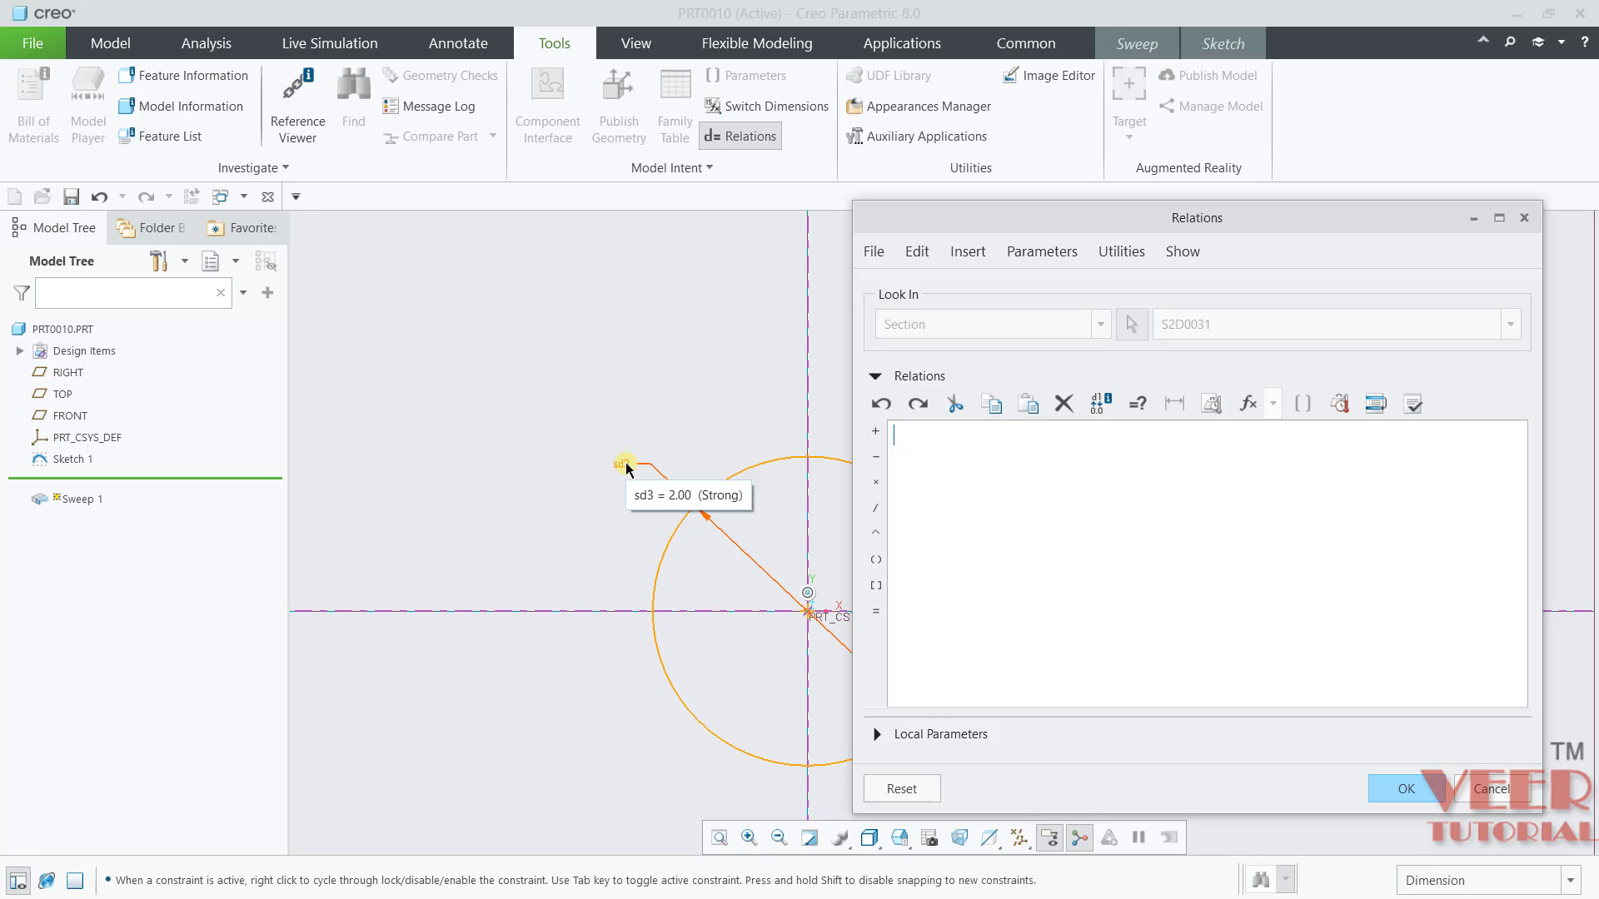
left_click(625, 466)
left_click(925, 437)
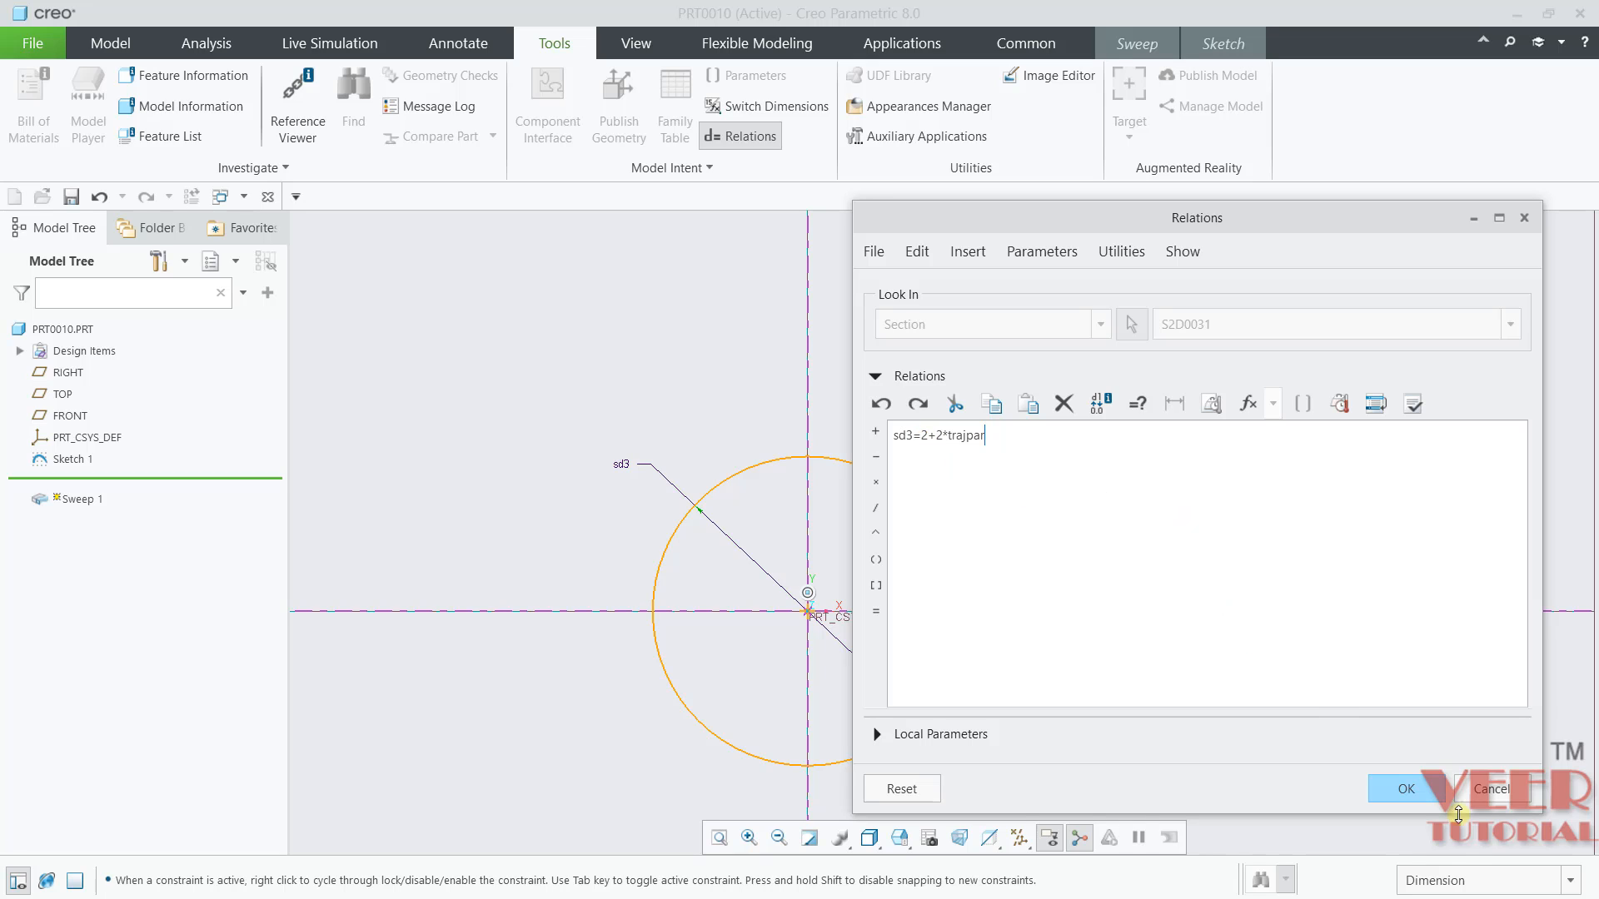
left_click(1402, 789)
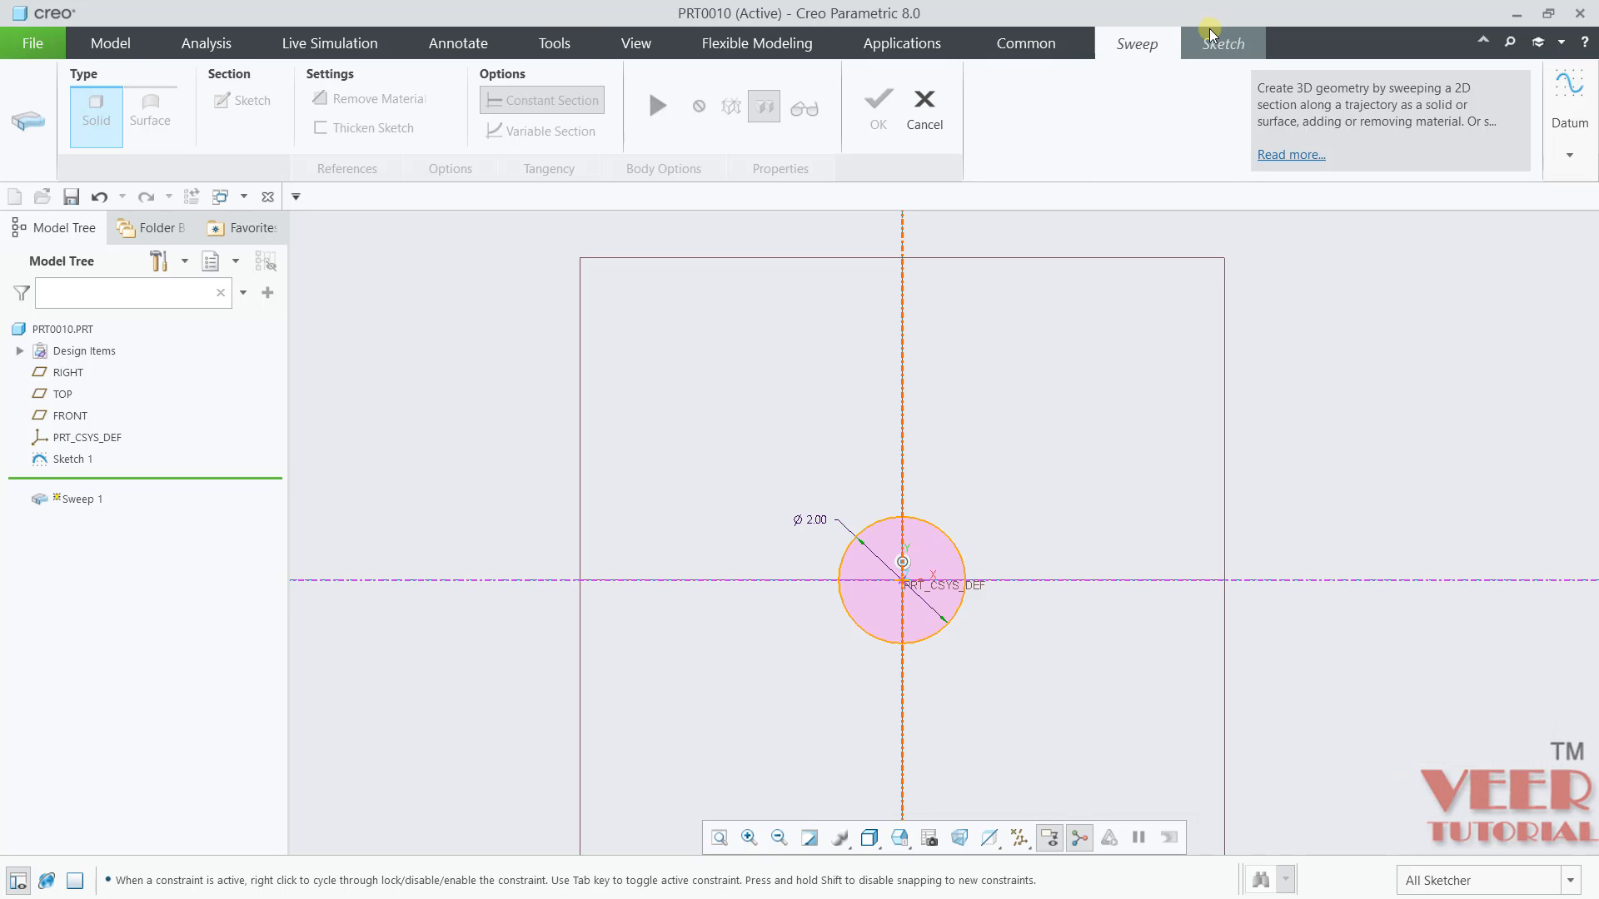
Finish the circular section sketch and switch the sweep from a constant to a variable section
left_click(1214, 42)
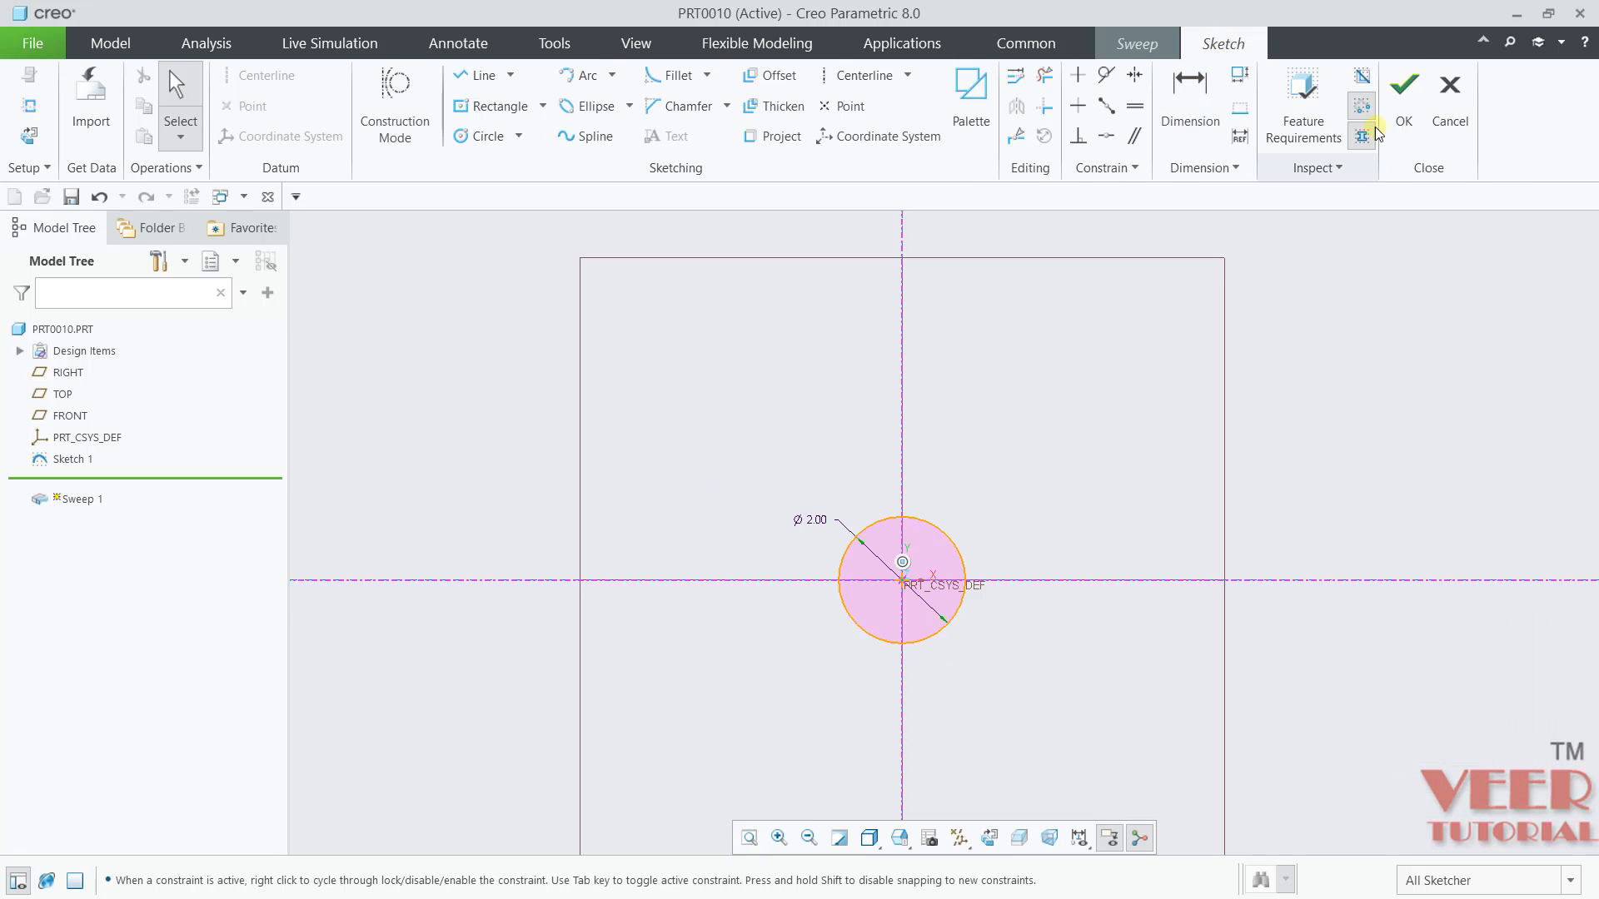
left_click(1403, 92)
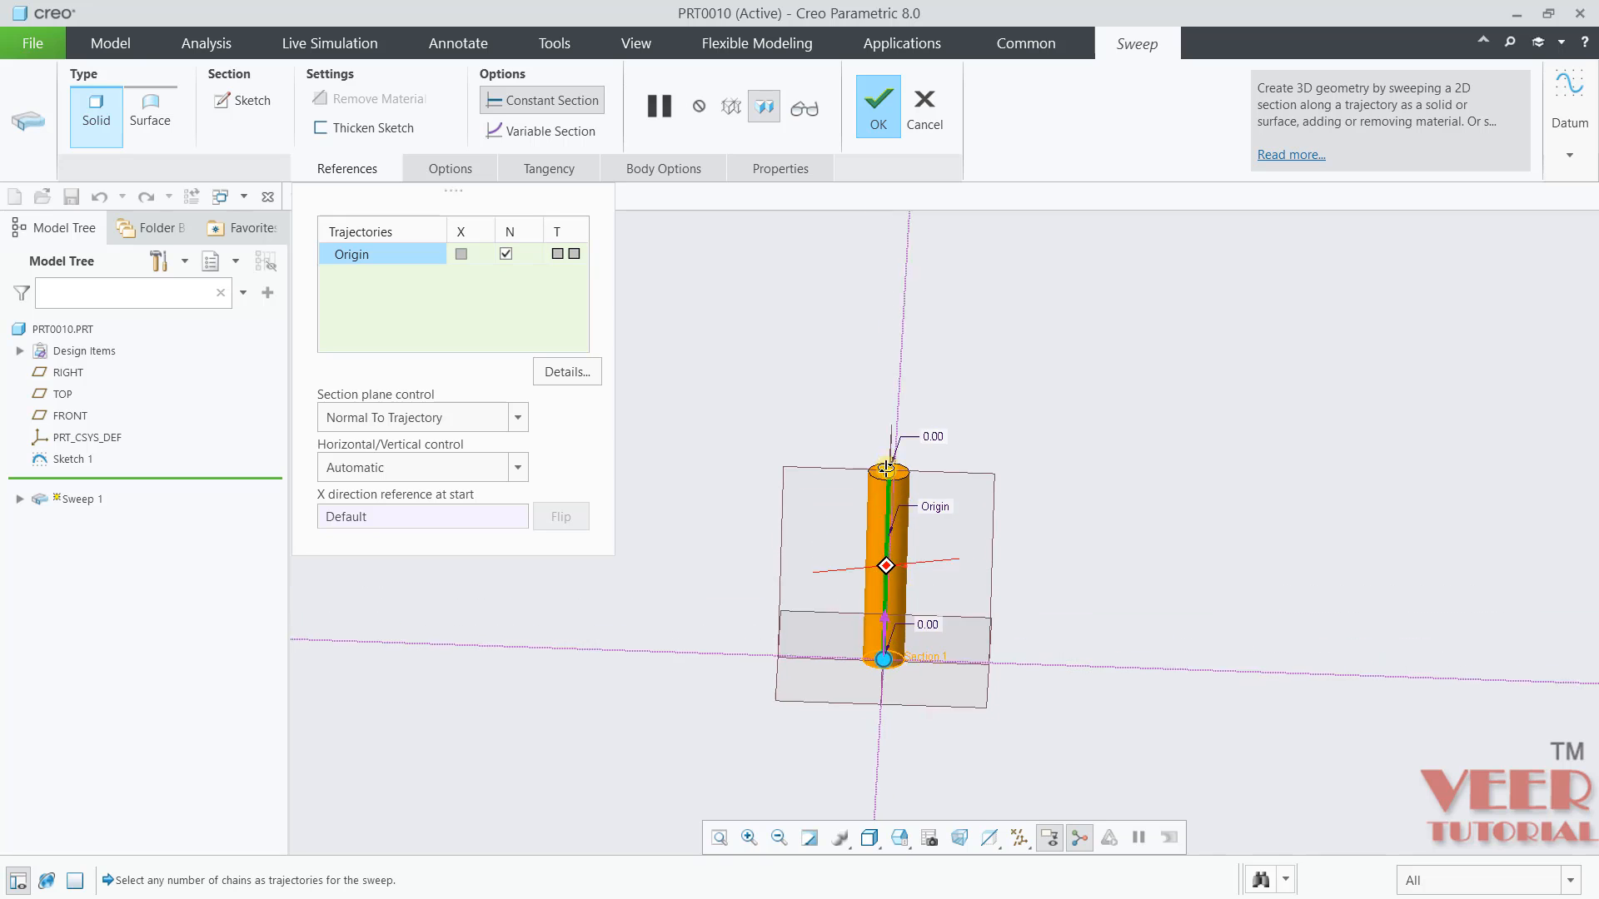
scroll(866, 593, "down", 4)
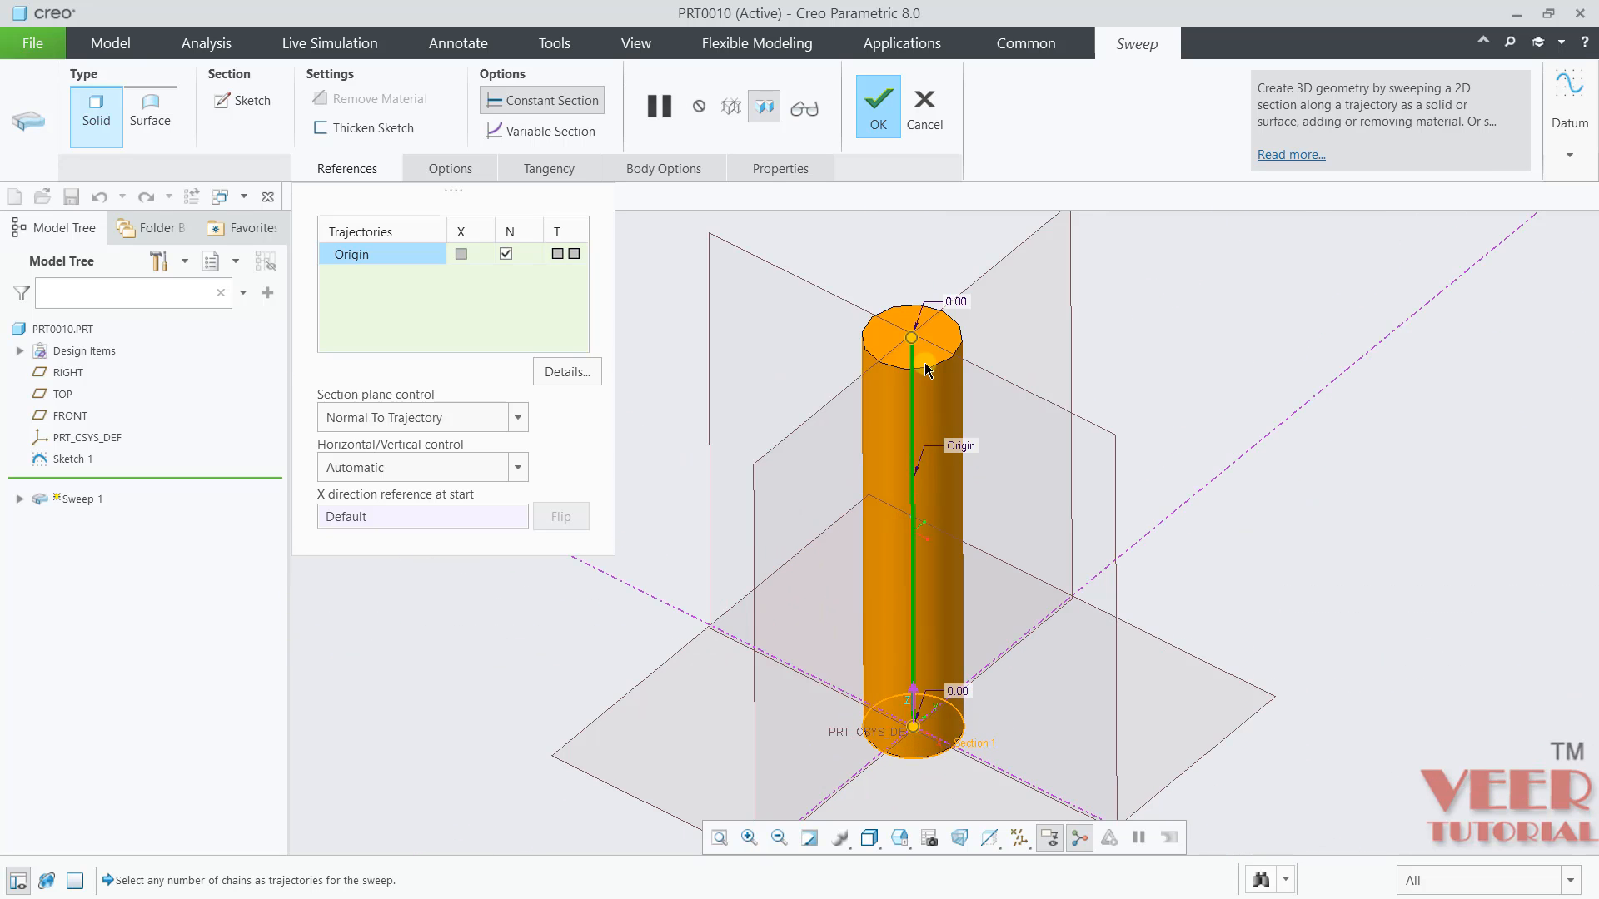
middle_click_drag(897, 445, 766, 577)
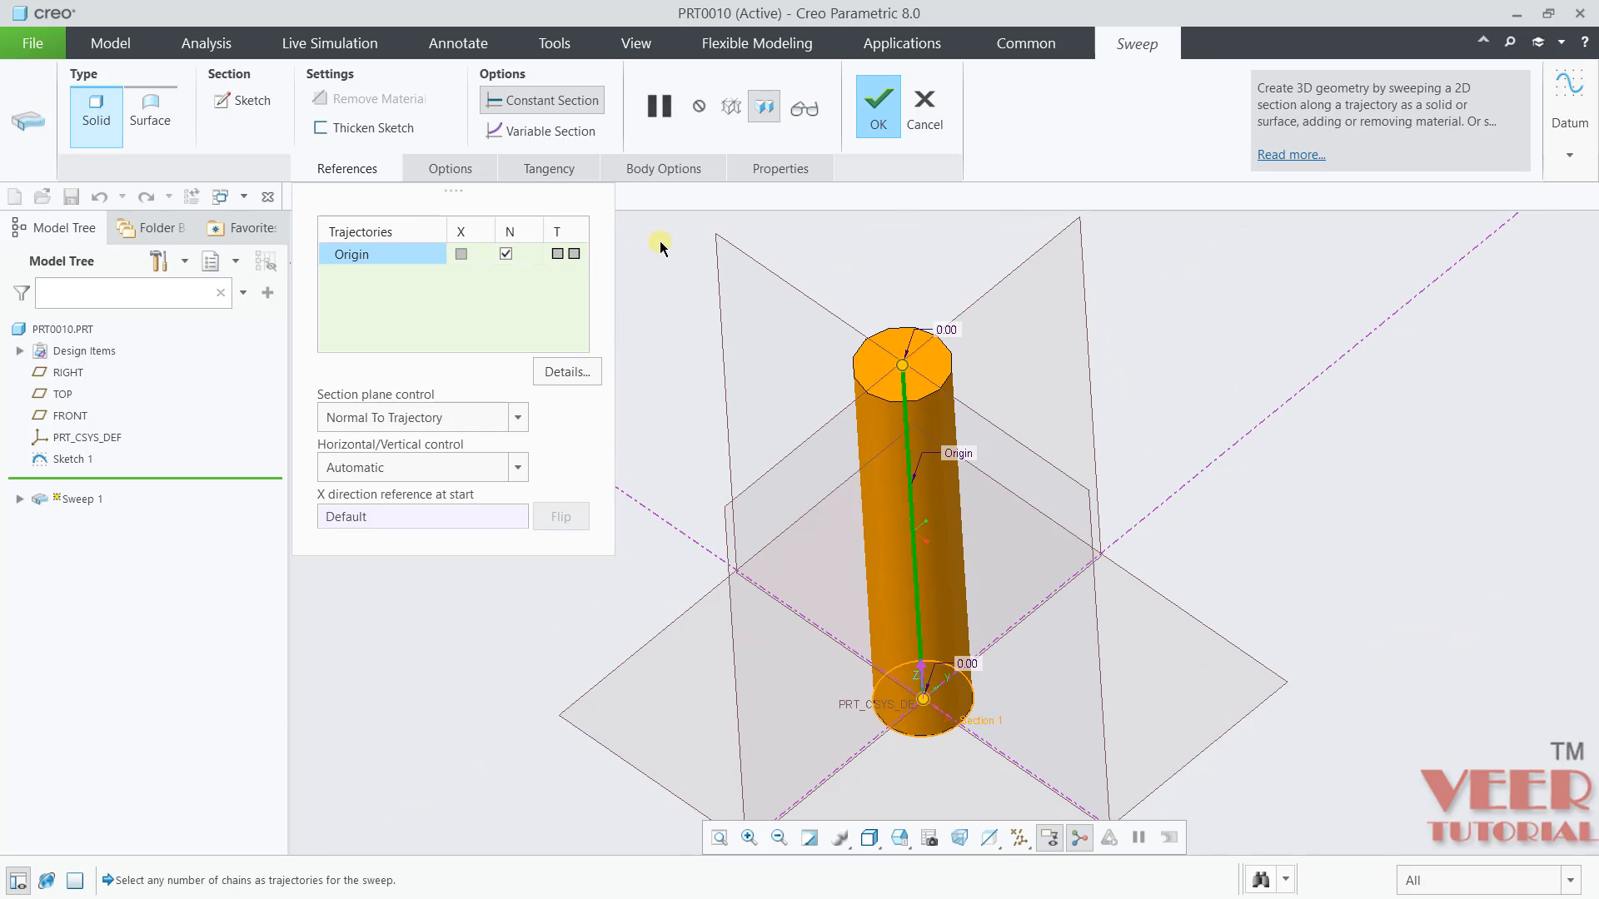
left_click(572, 137)
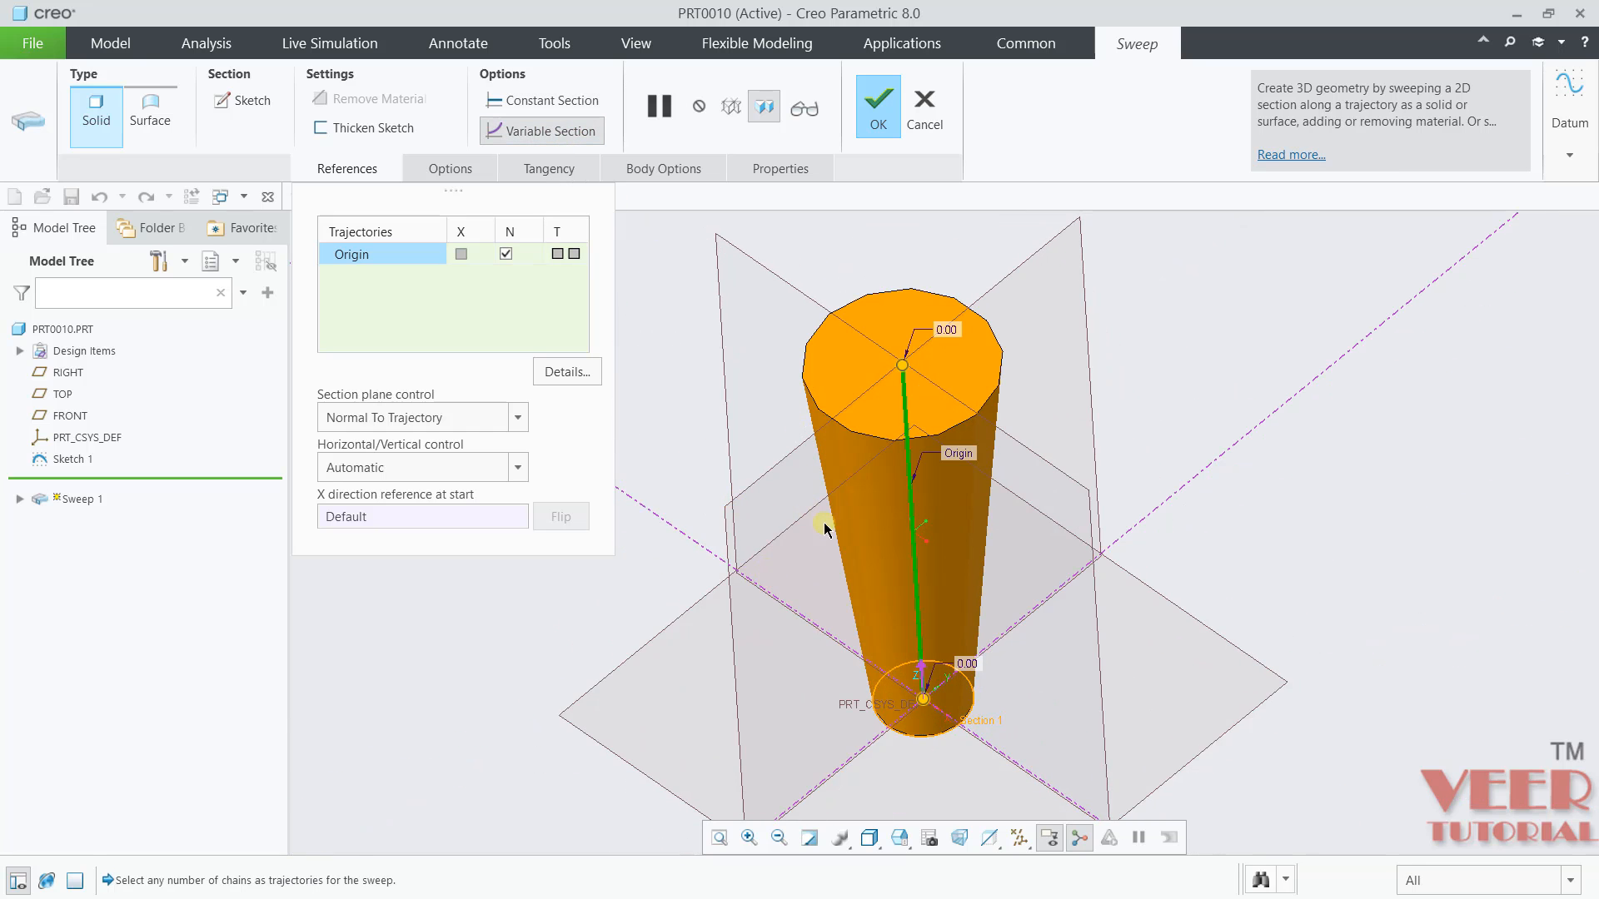
scroll(828, 528, "up", 3)
middle_click_drag(929, 555, 924, 512)
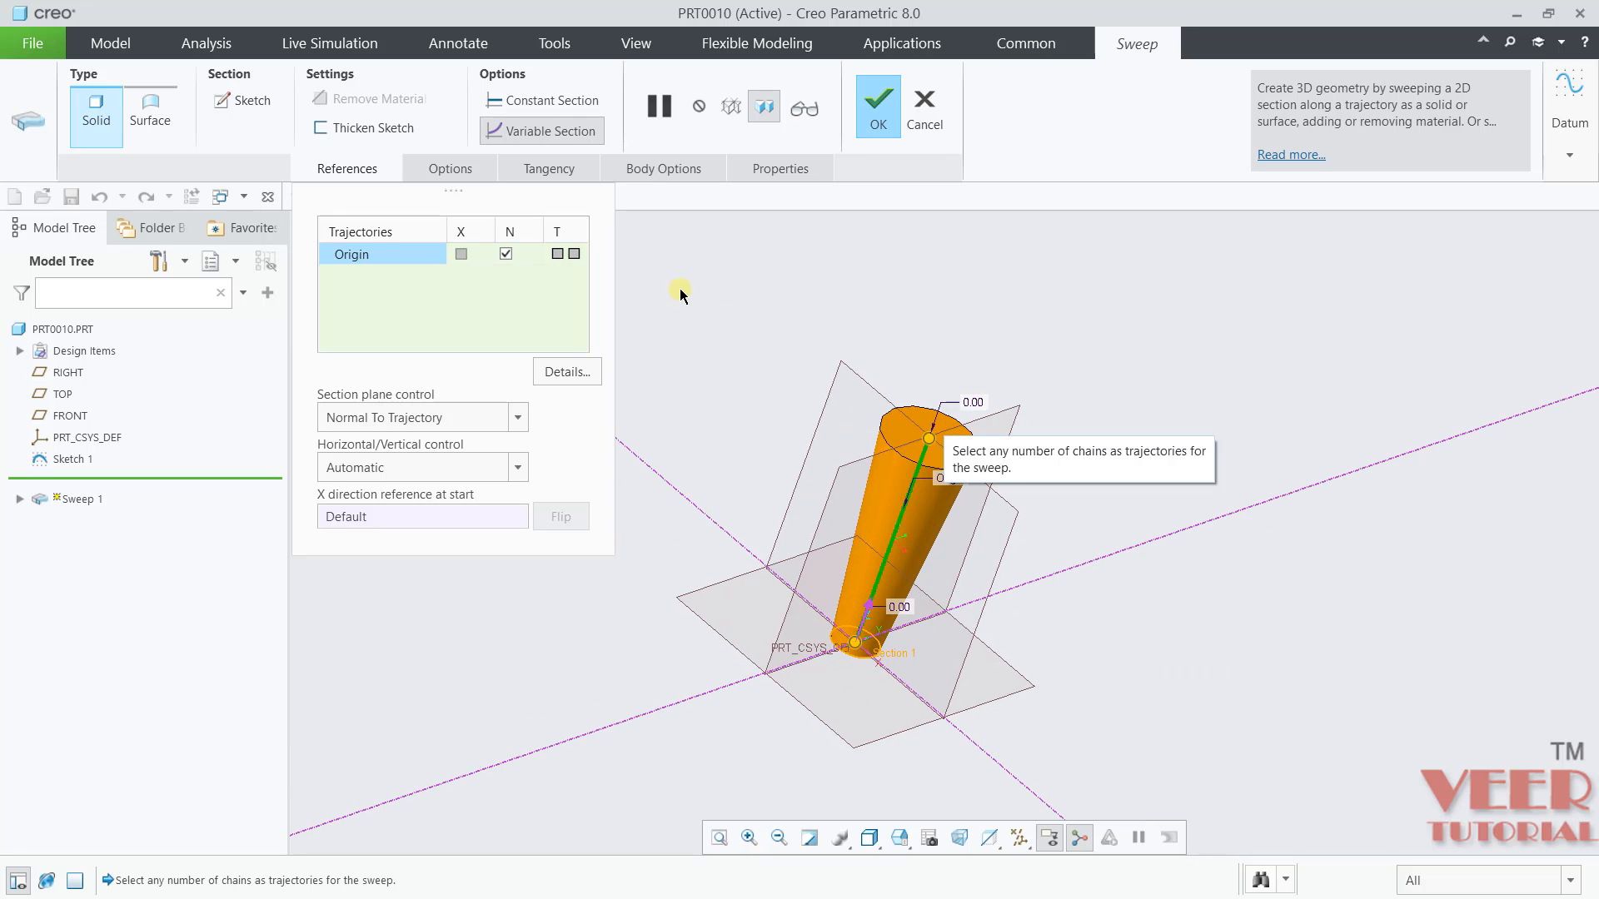
Review the sweep's sketch placement point and tangency settings, and complete the tapered solid sweep
left_click(470, 178)
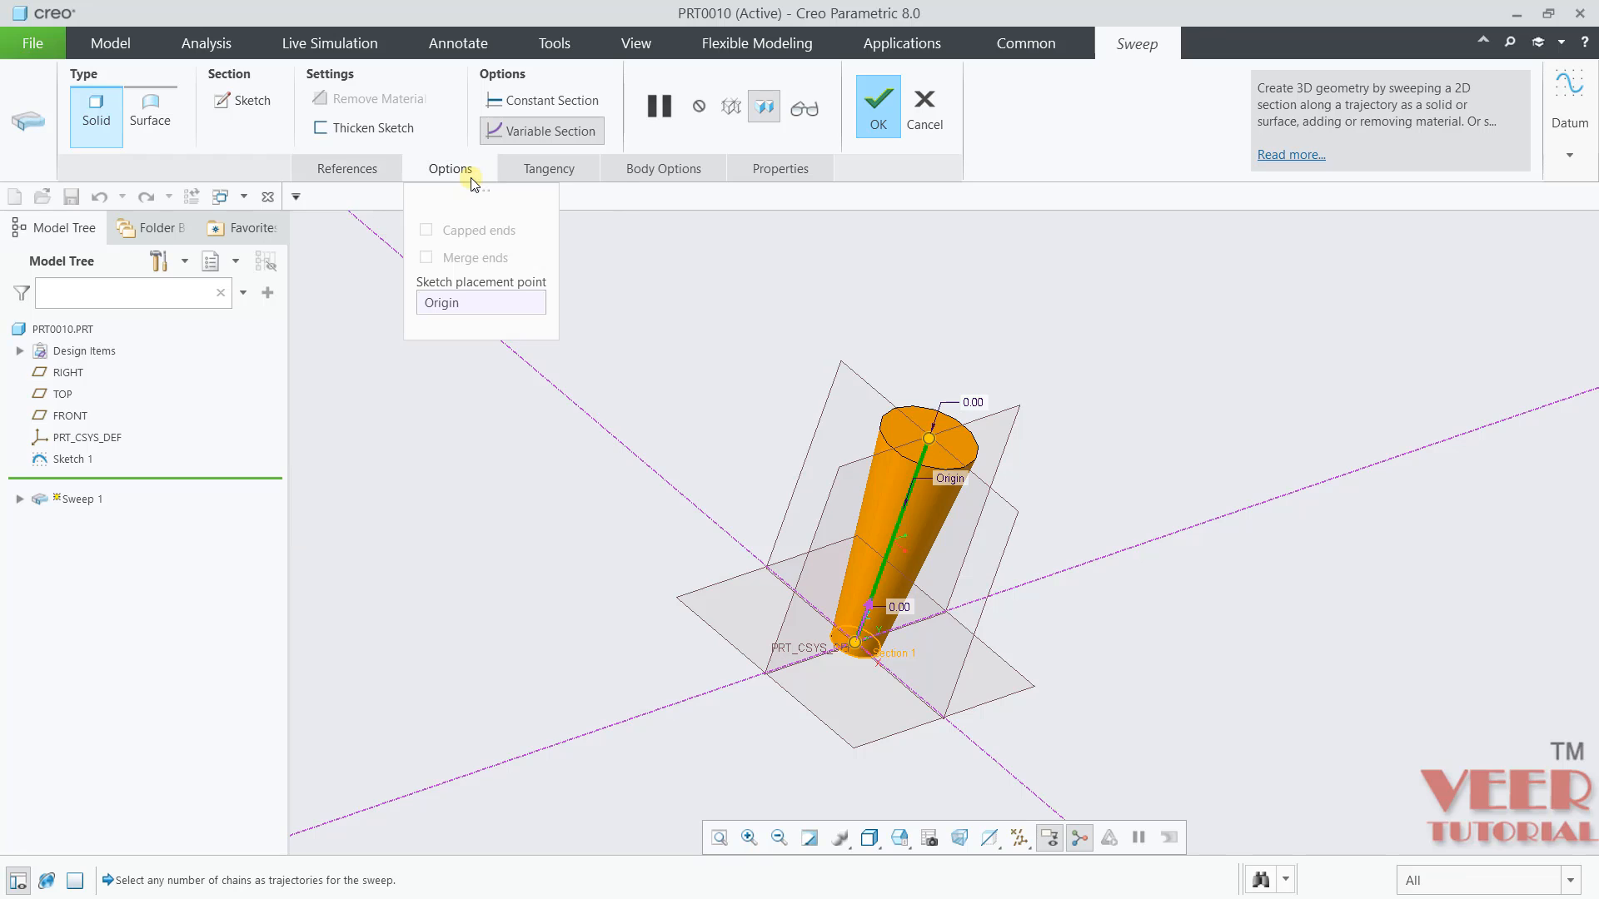
left_click(529, 166)
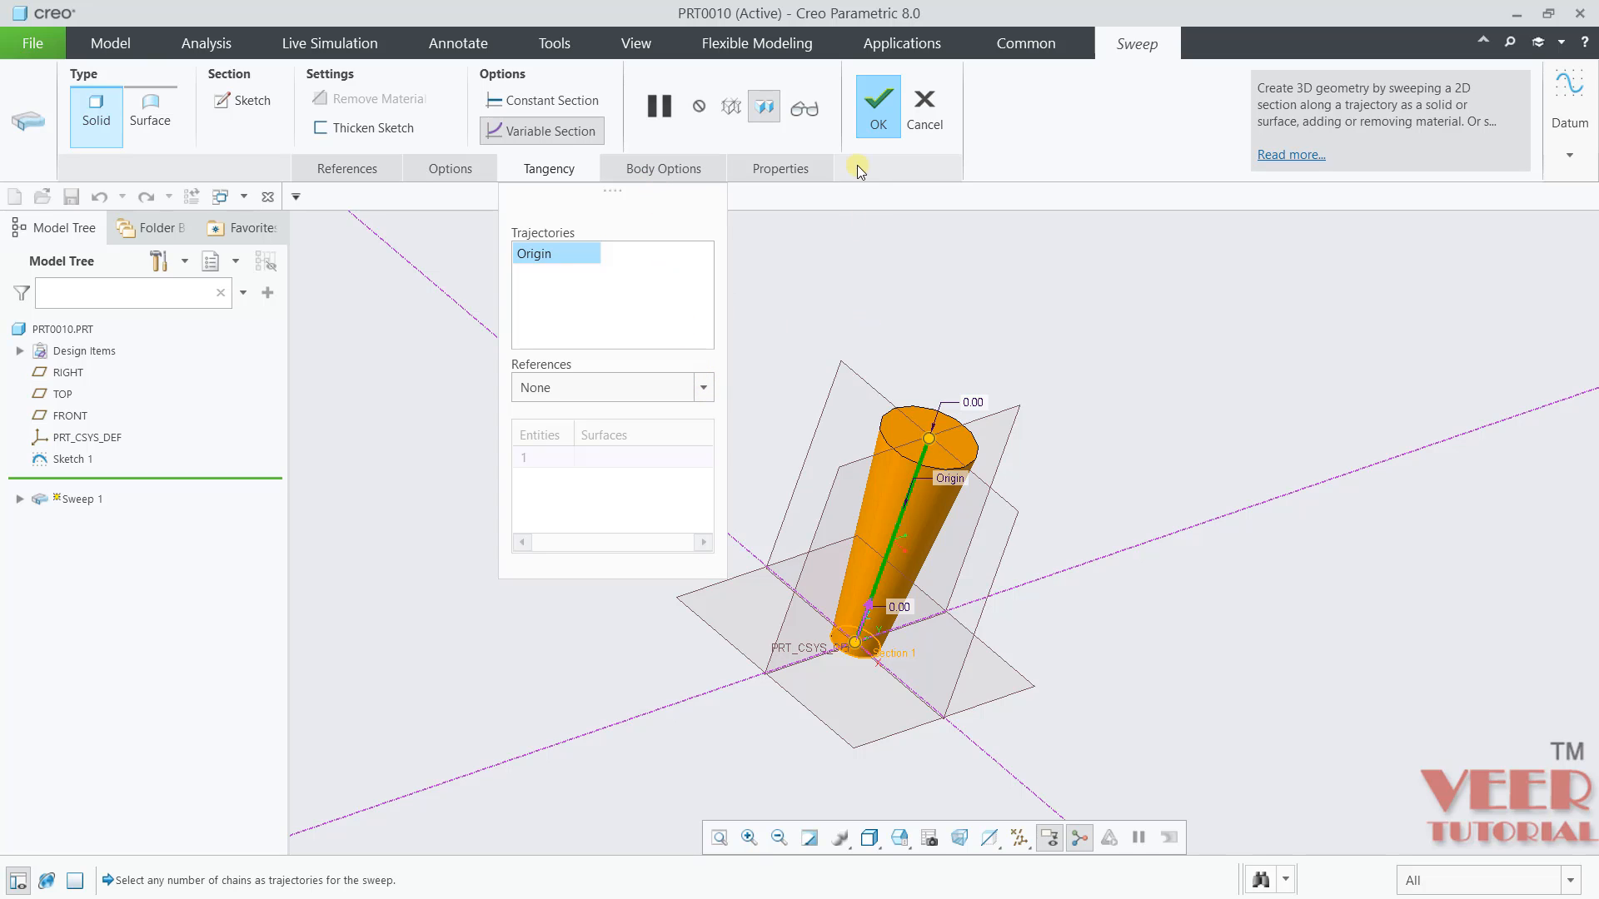
left_click(878, 113)
left_click(592, 500)
scroll(679, 503, "up", 3)
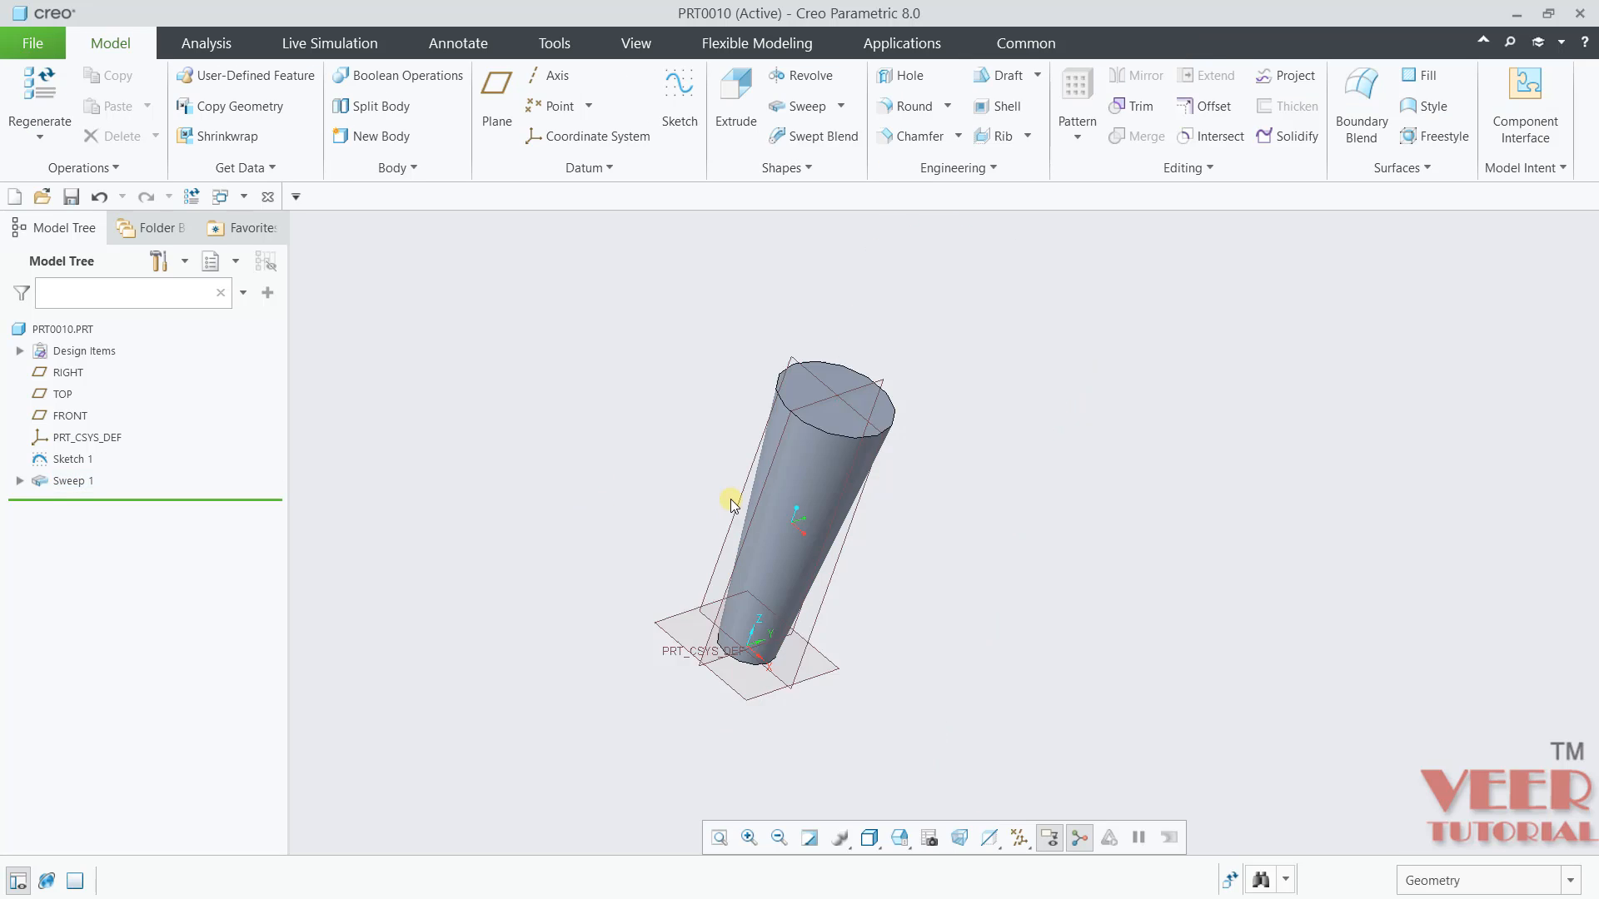
middle_click_drag(762, 498, 884, 472)
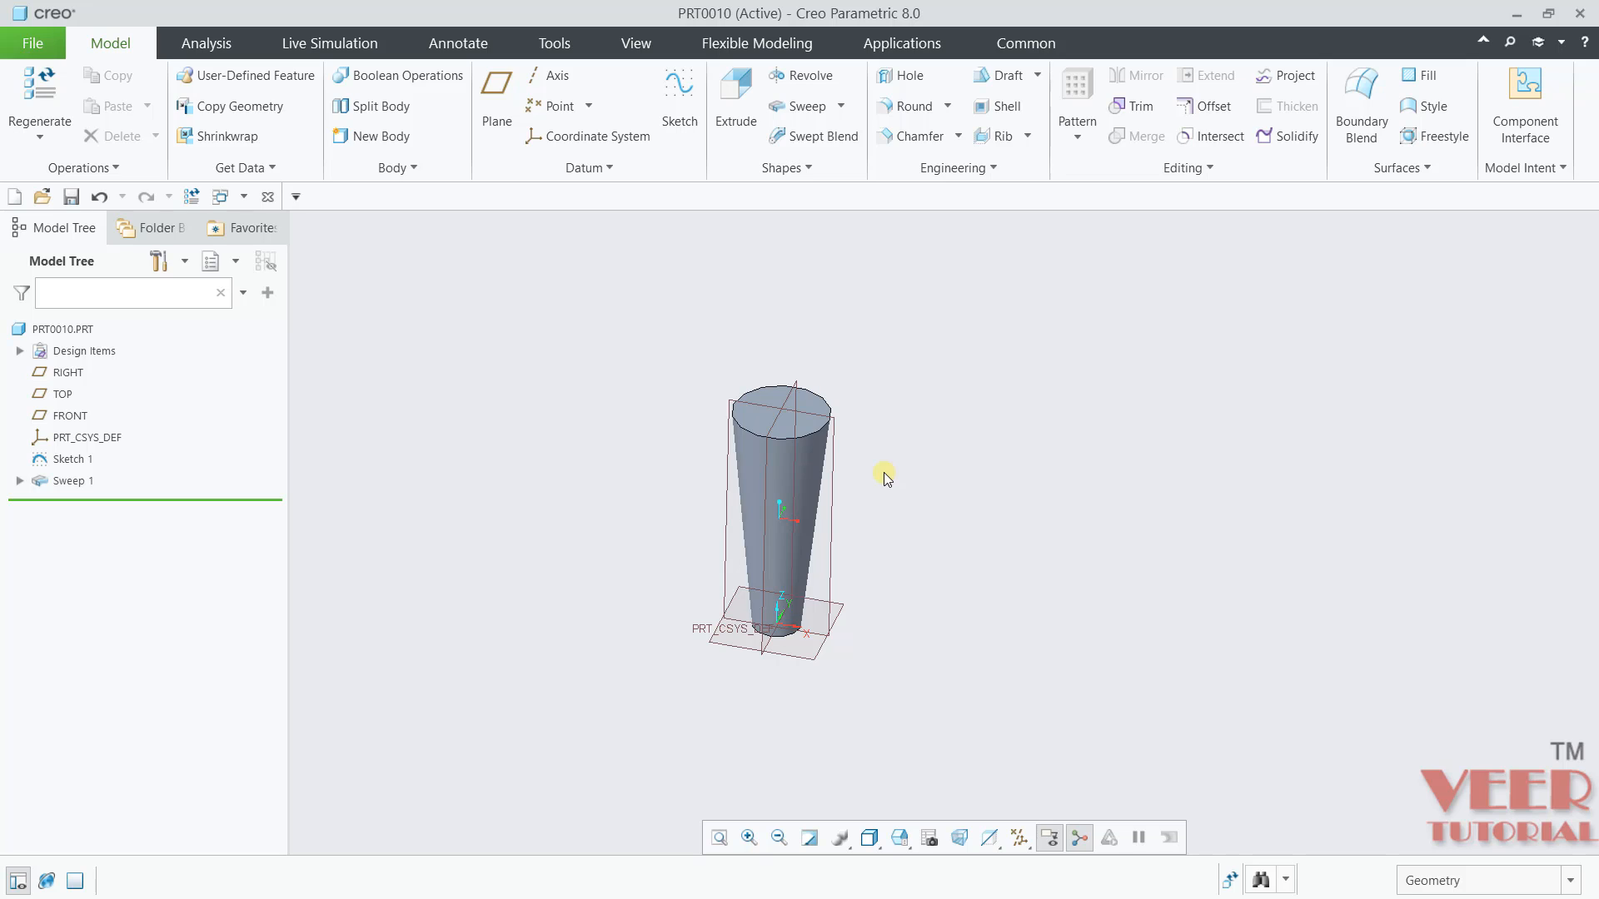
Edit the definition of Sweep 1 and reopen its section sketch
left_click(80, 482)
left_click(123, 363)
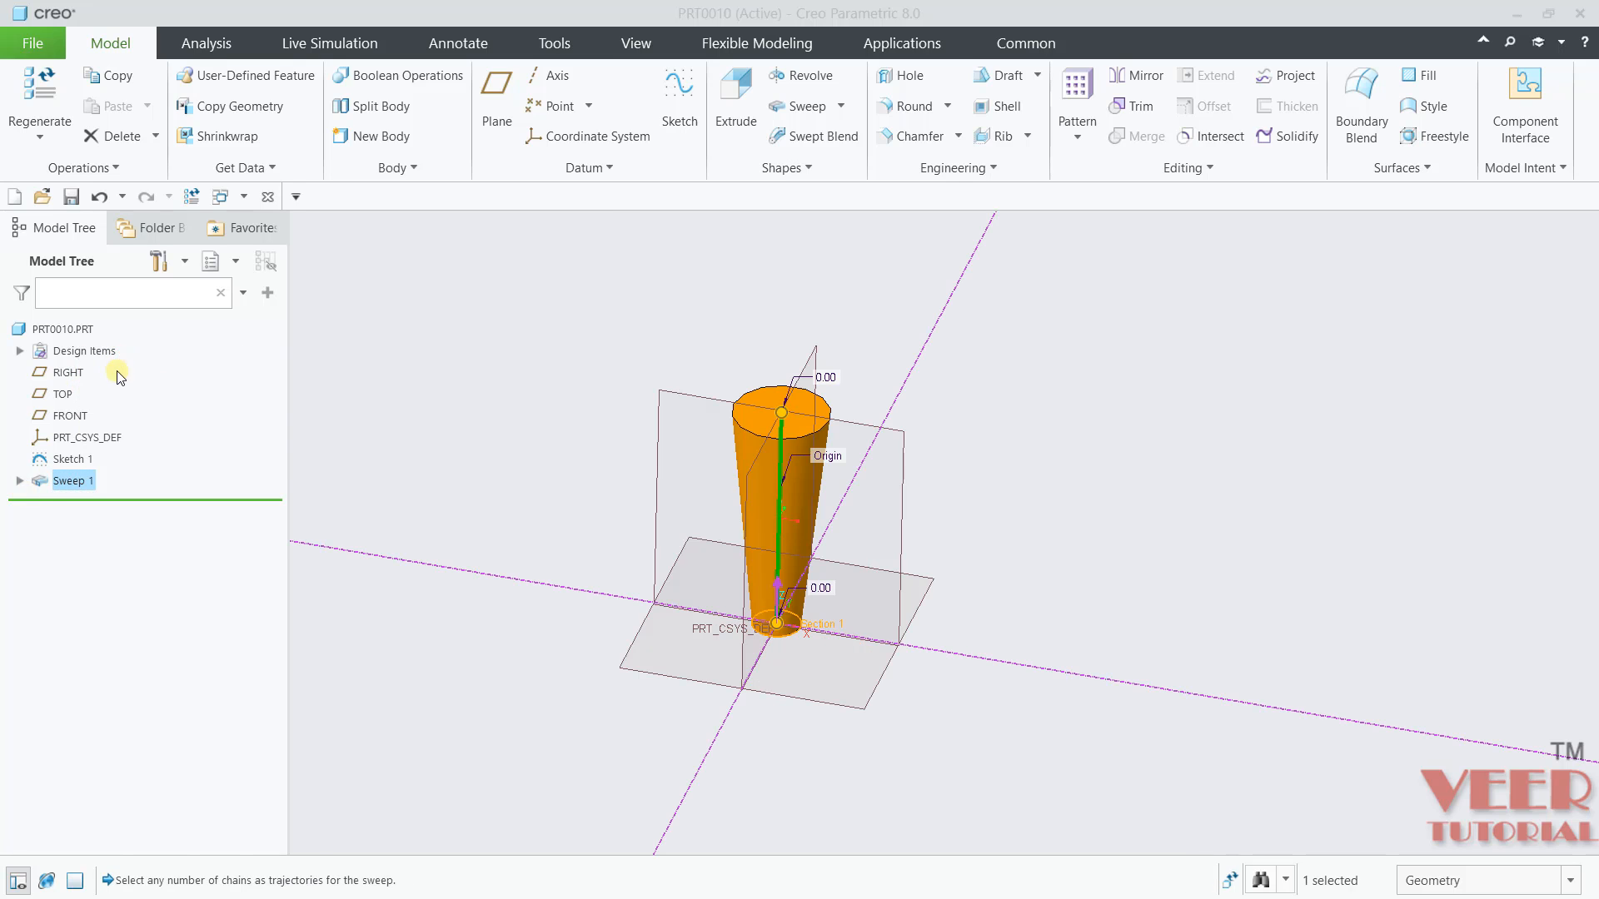
left_click(243, 107)
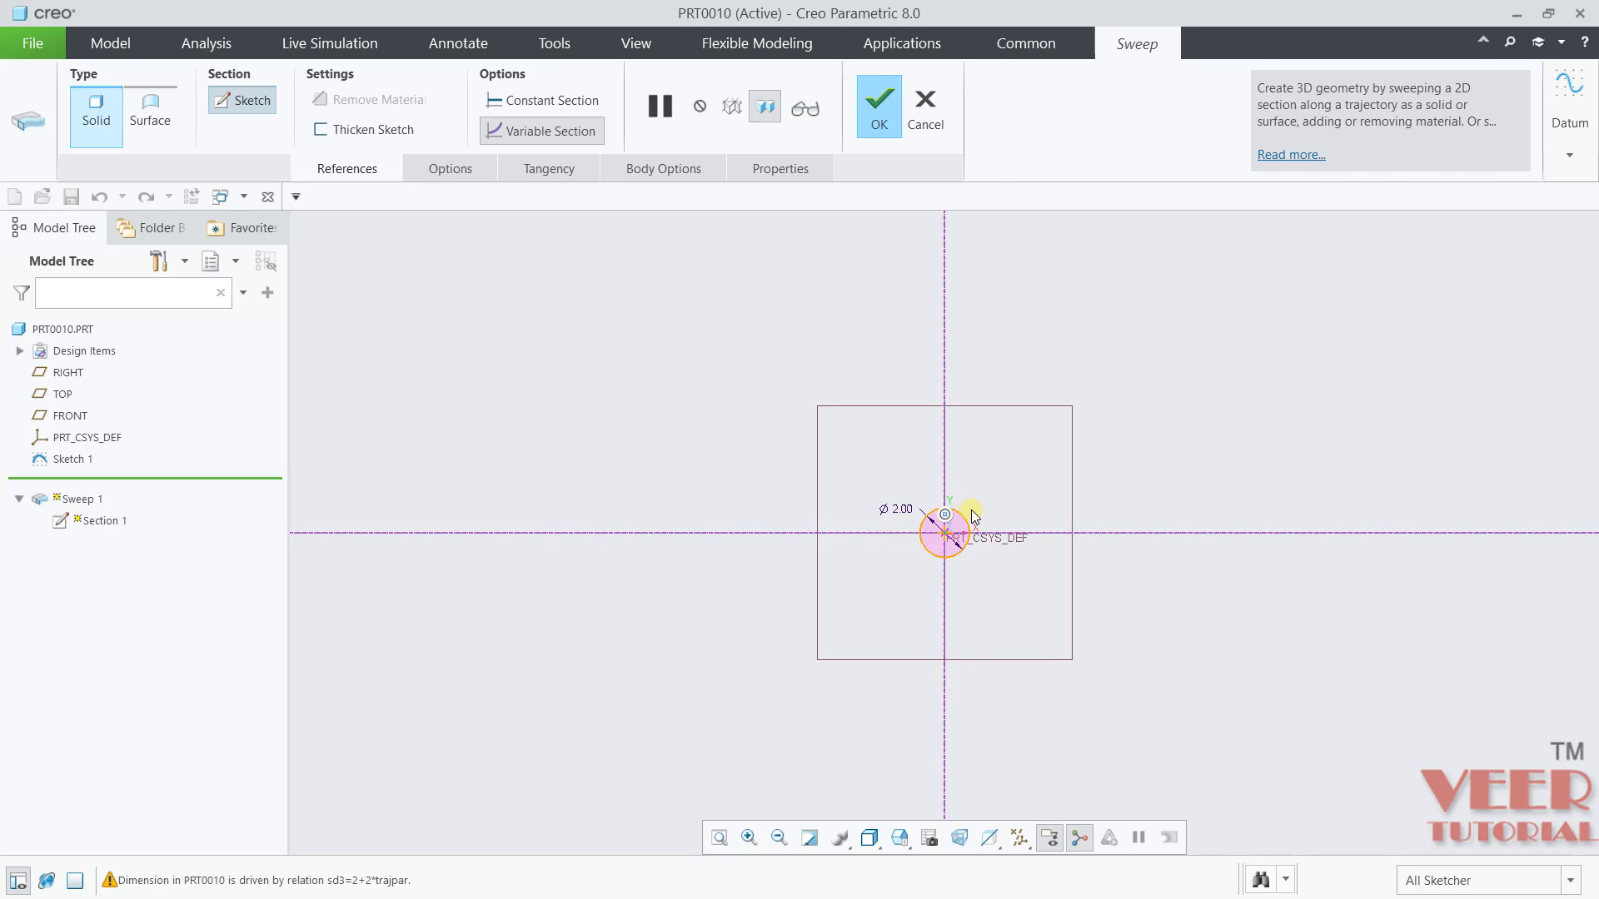
Change the circle's diameter relation to sd3=2+2*trajpar()^2 and accept it
left_click(543, 43)
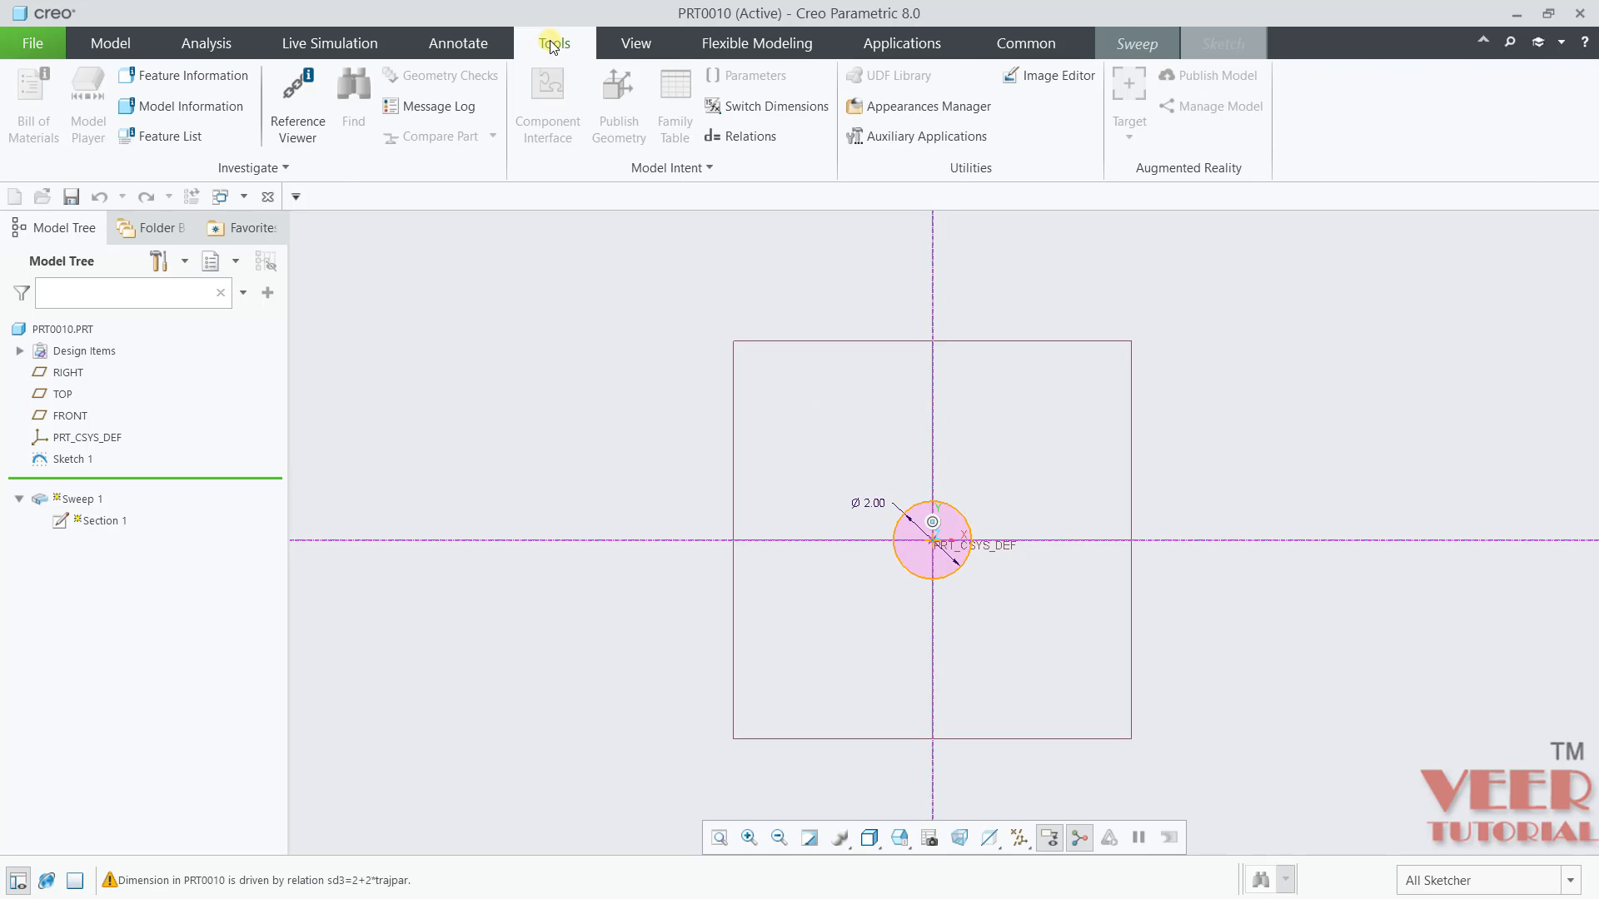
left_click(741, 136)
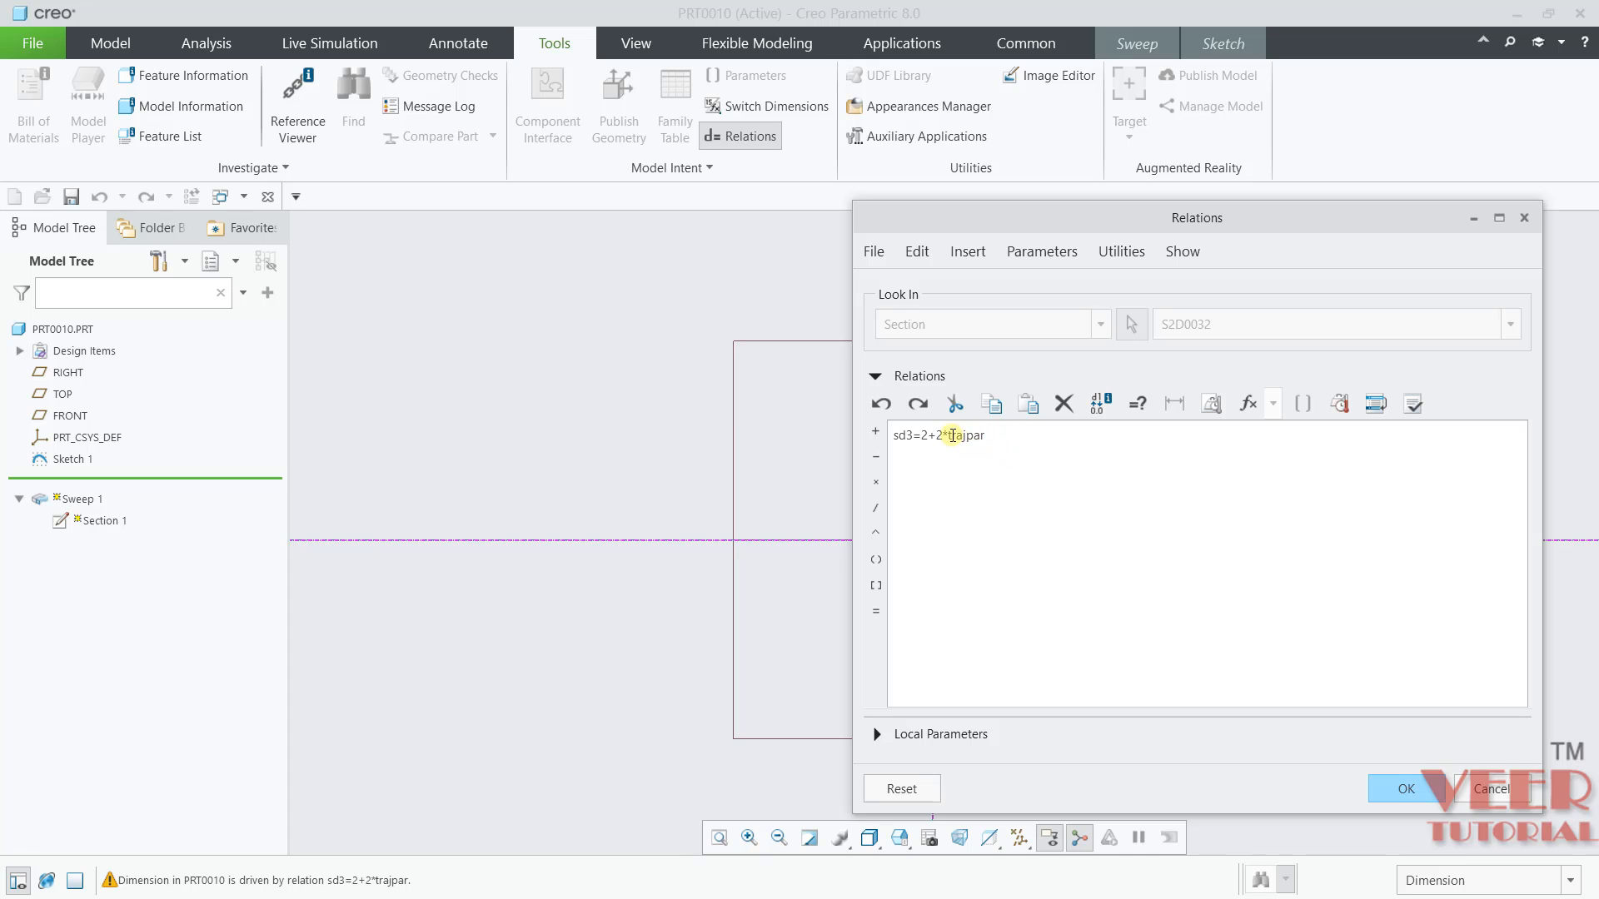
left_click(986, 443)
type("0")
left_click(879, 538)
type("2")
left_click(1404, 791)
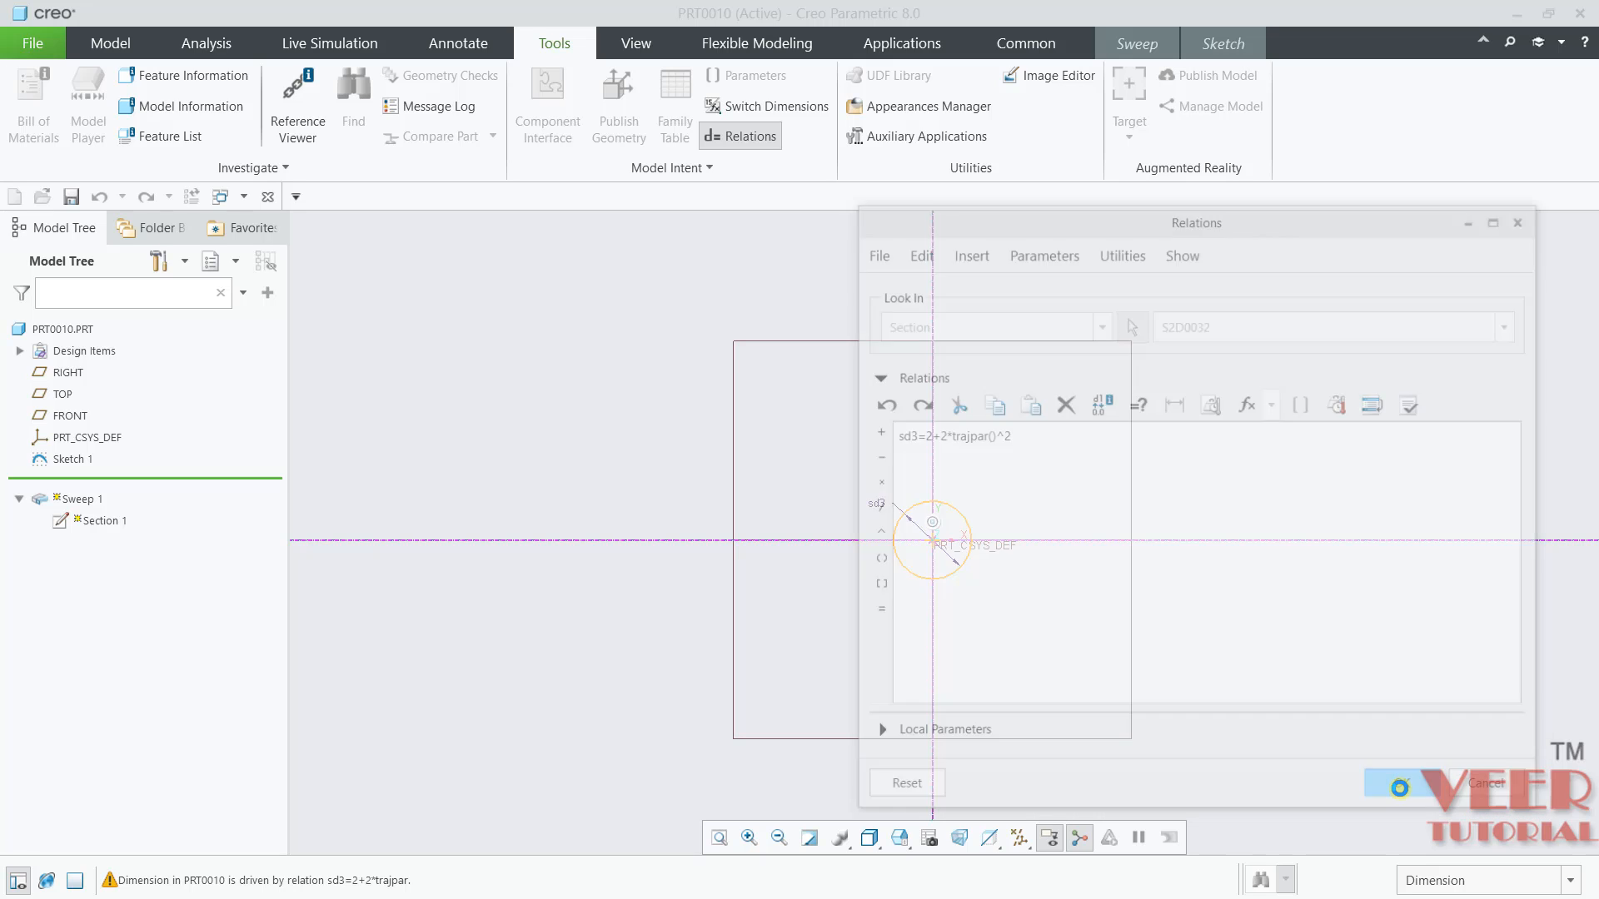
Finish the edited section sketch and complete the redefined sweep
left_click(1223, 43)
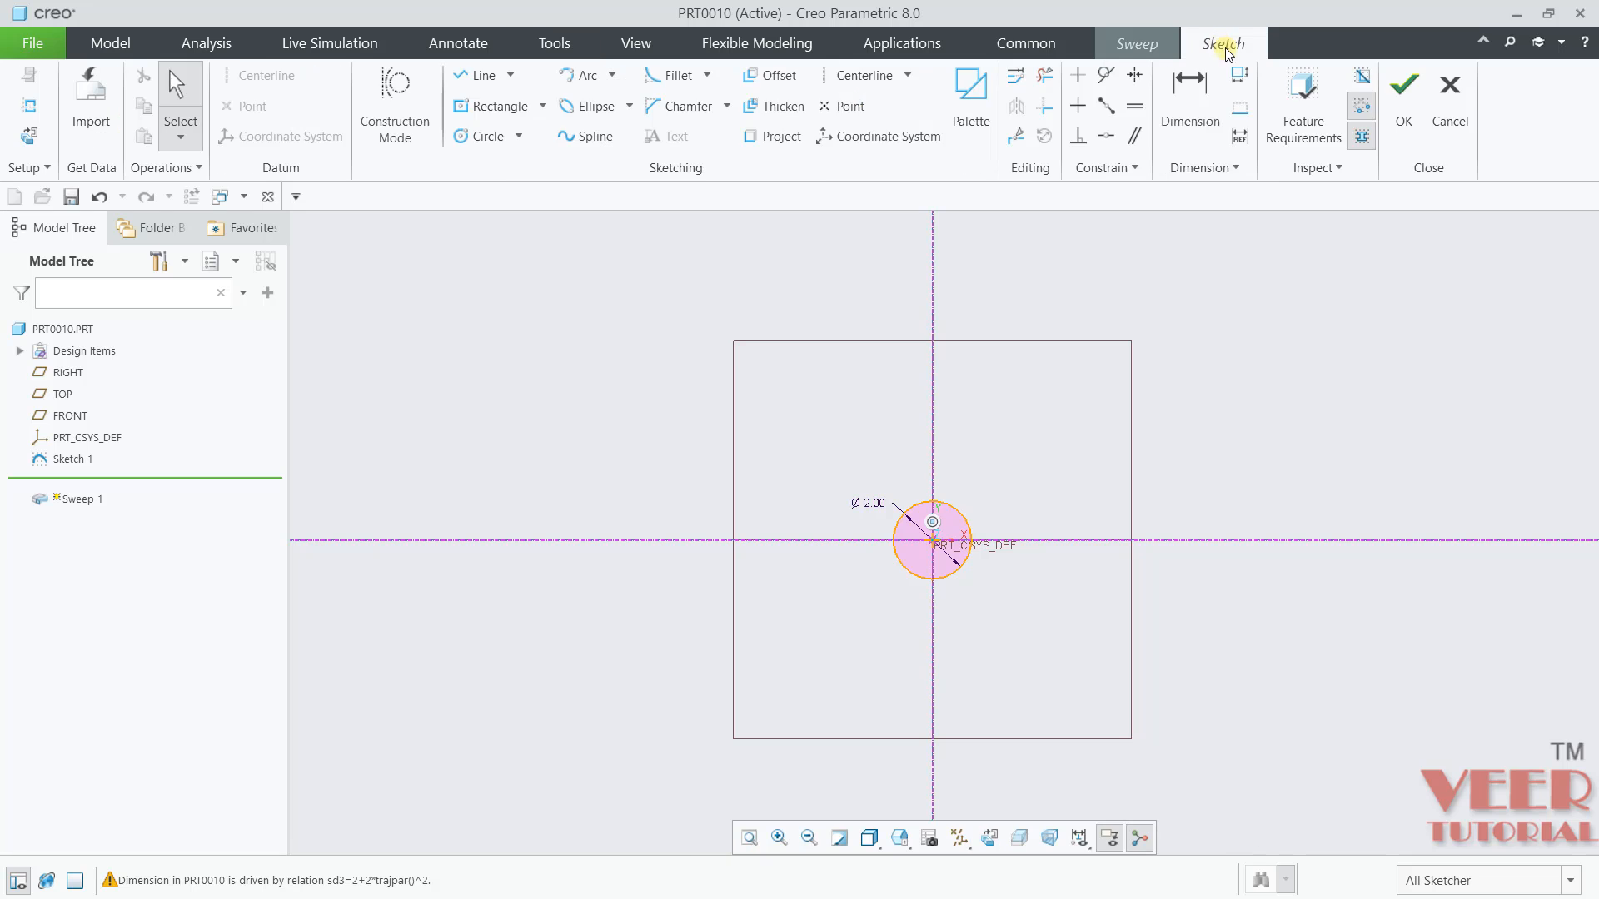
left_click(1404, 93)
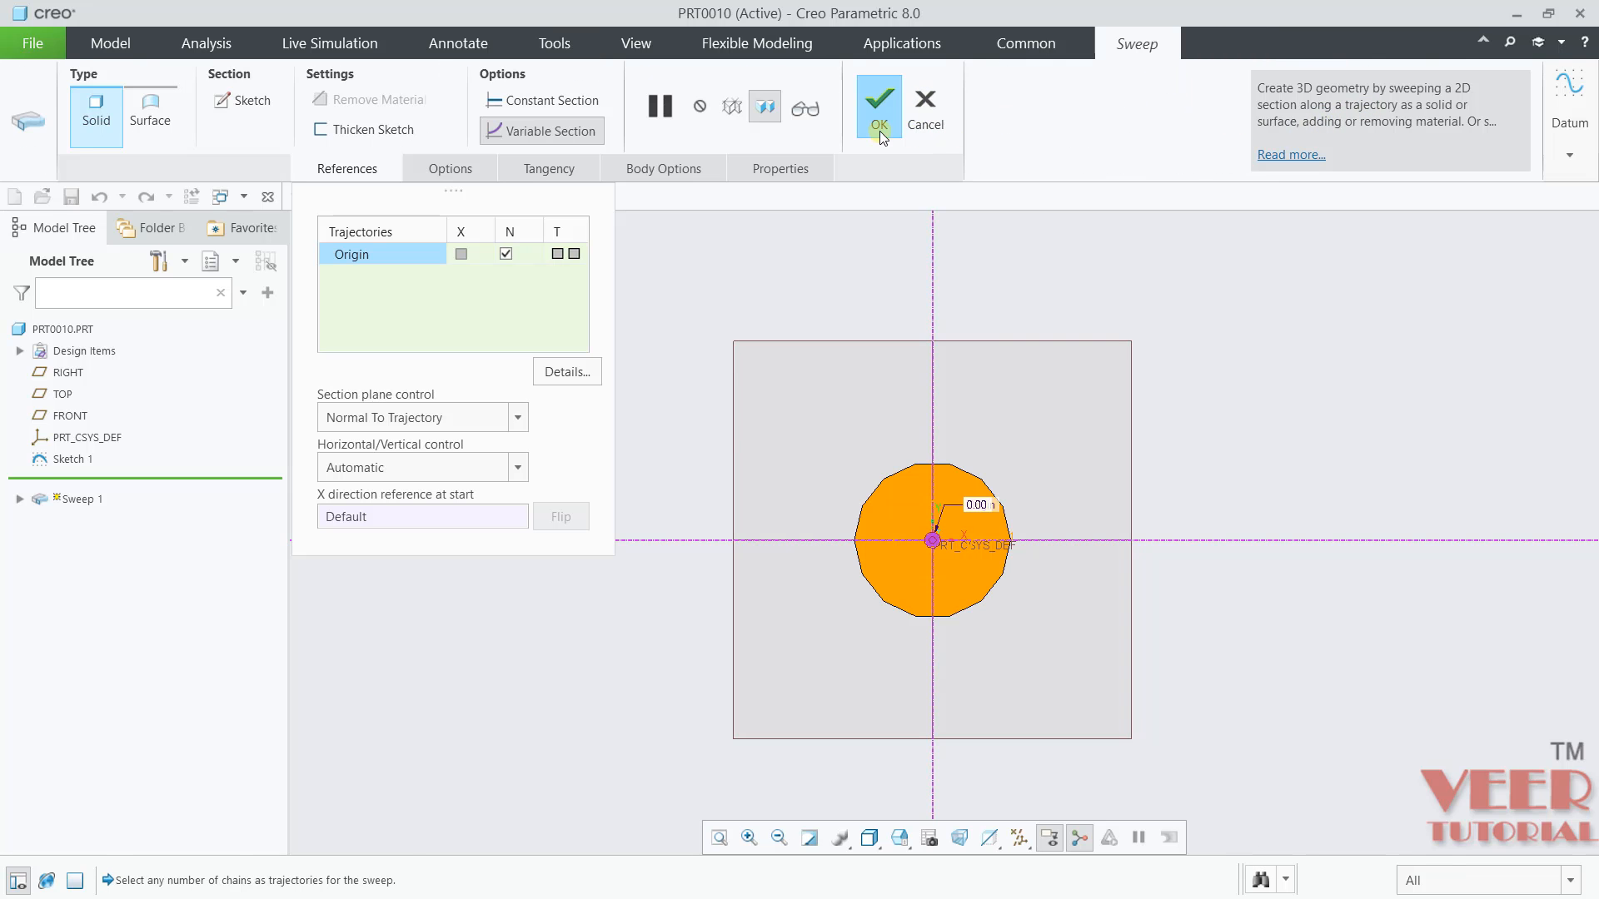
left_click(879, 129)
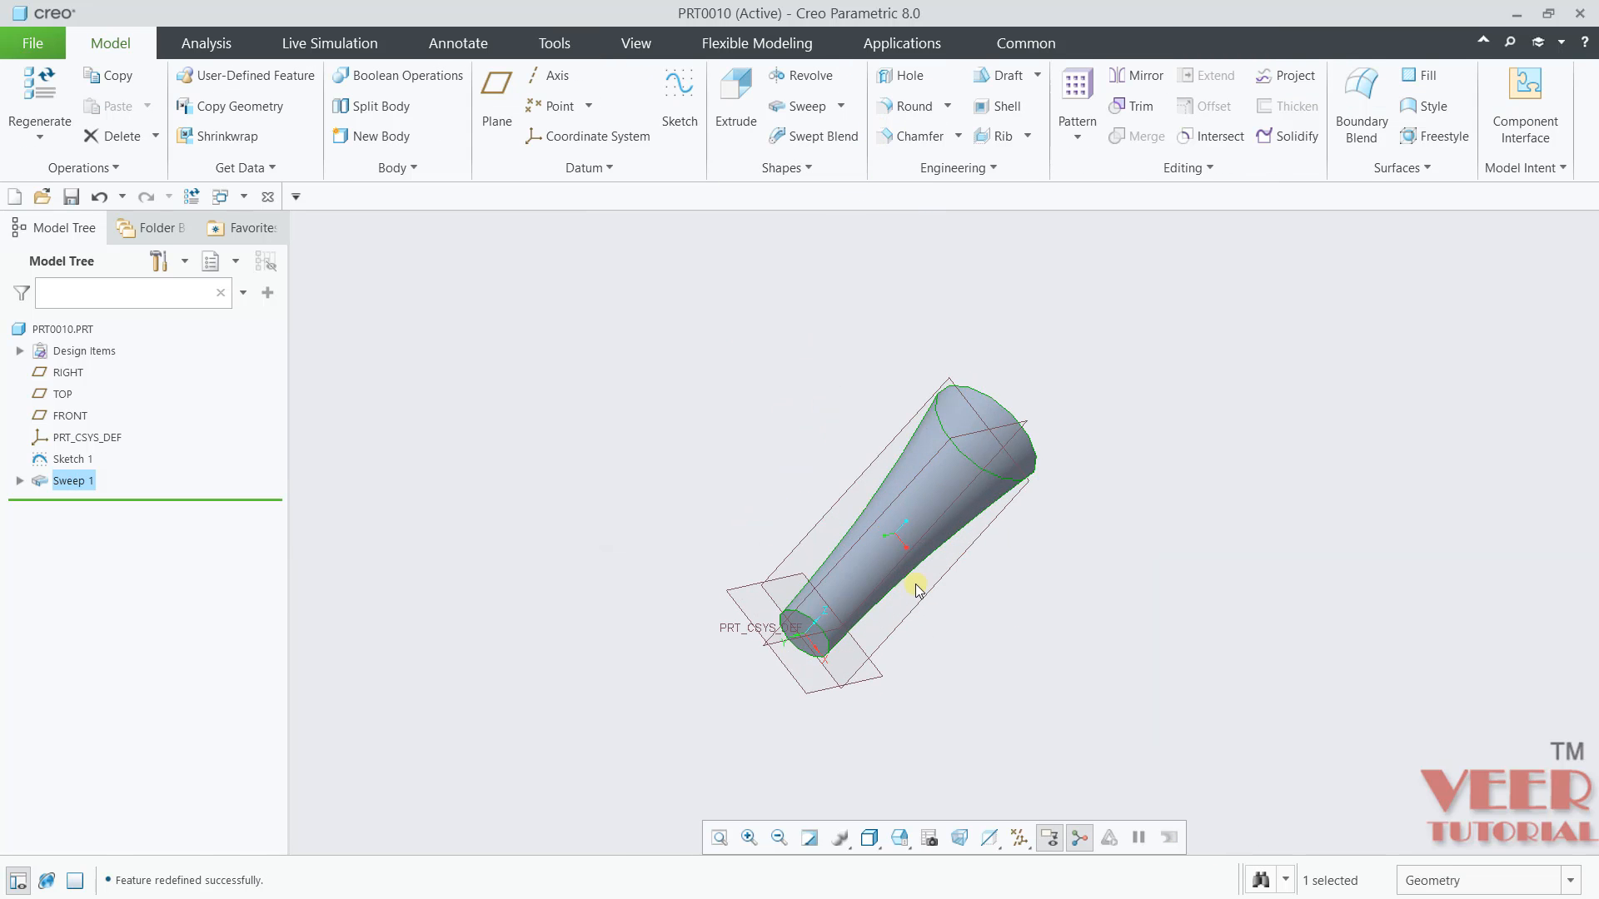
Orient the model to the saved RIGHT view and examine the sweep's side profile
left_click(899, 837)
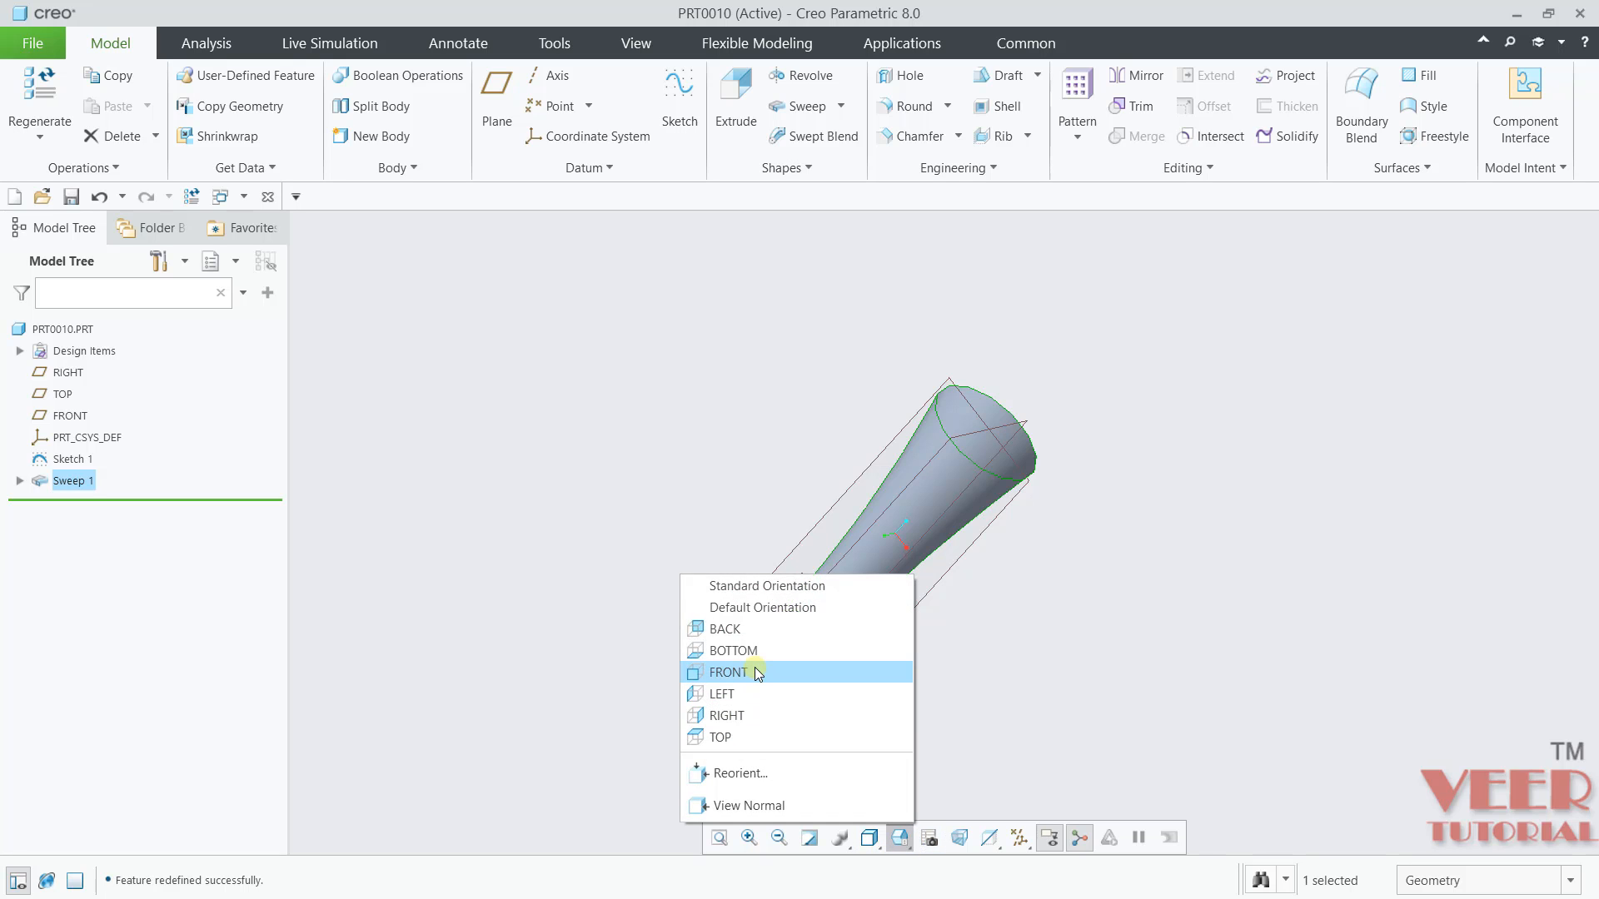
left_click(749, 718)
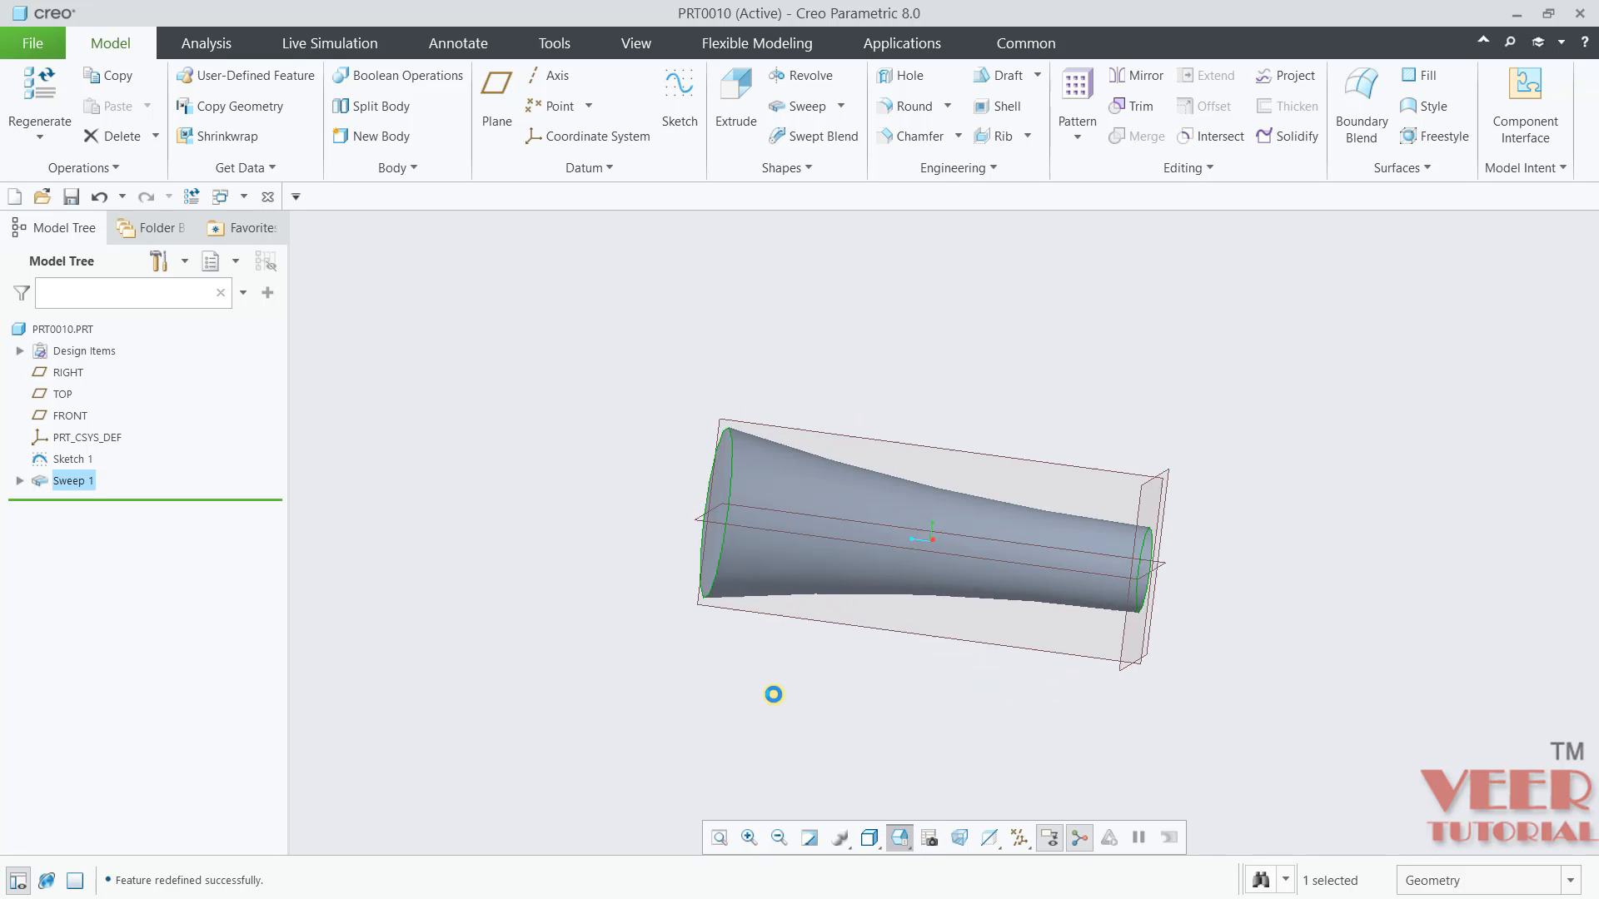
scroll(802, 492, "up", 3)
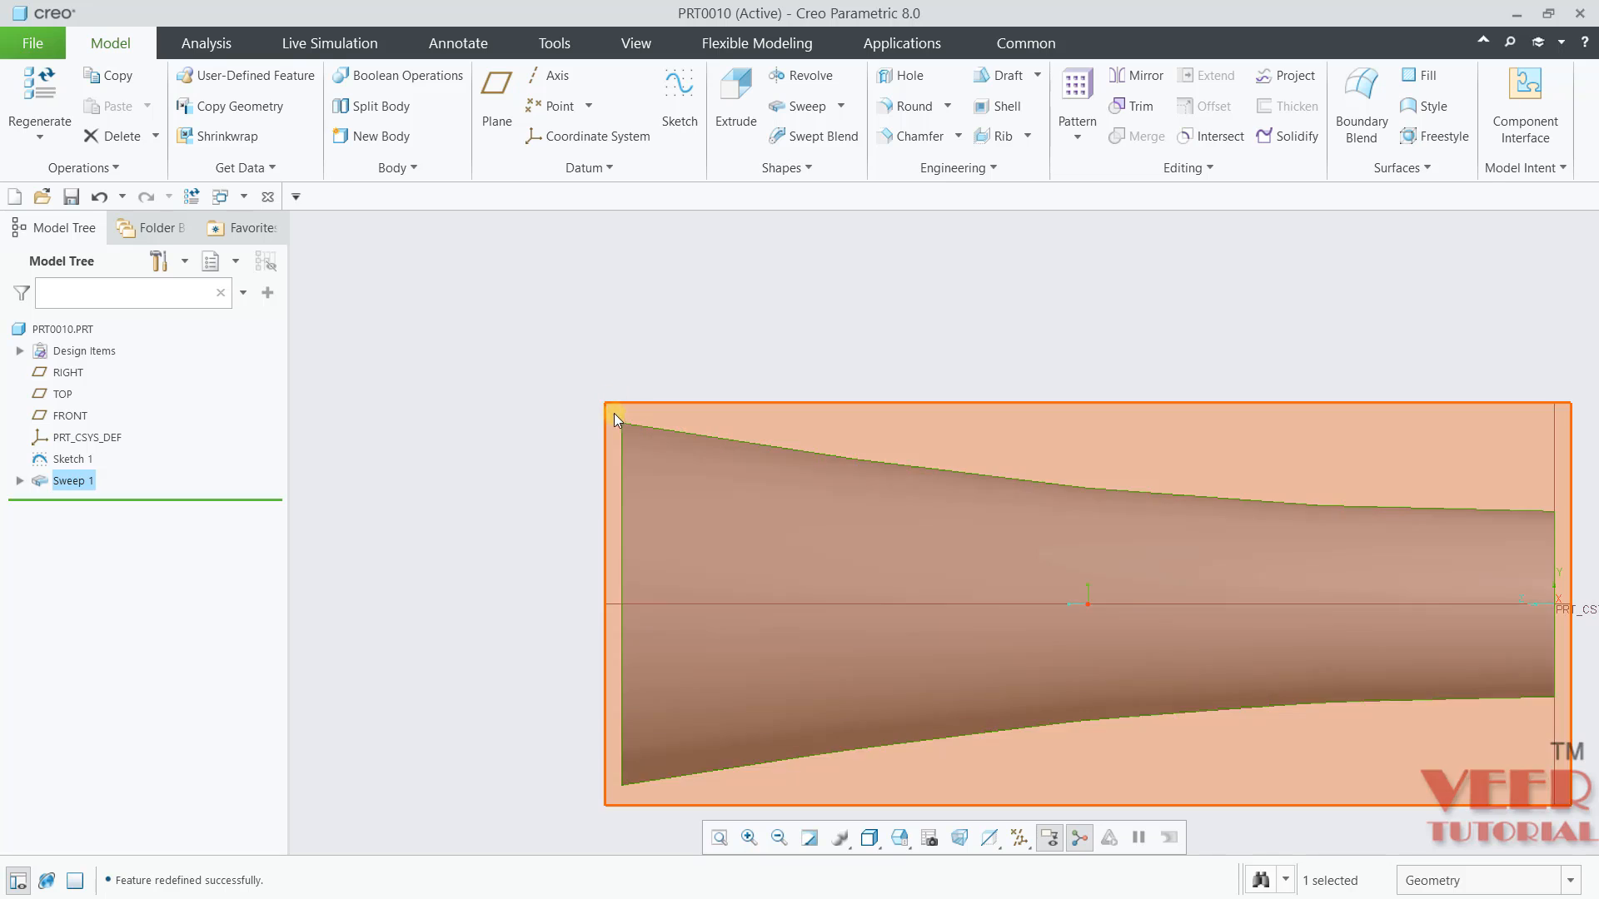